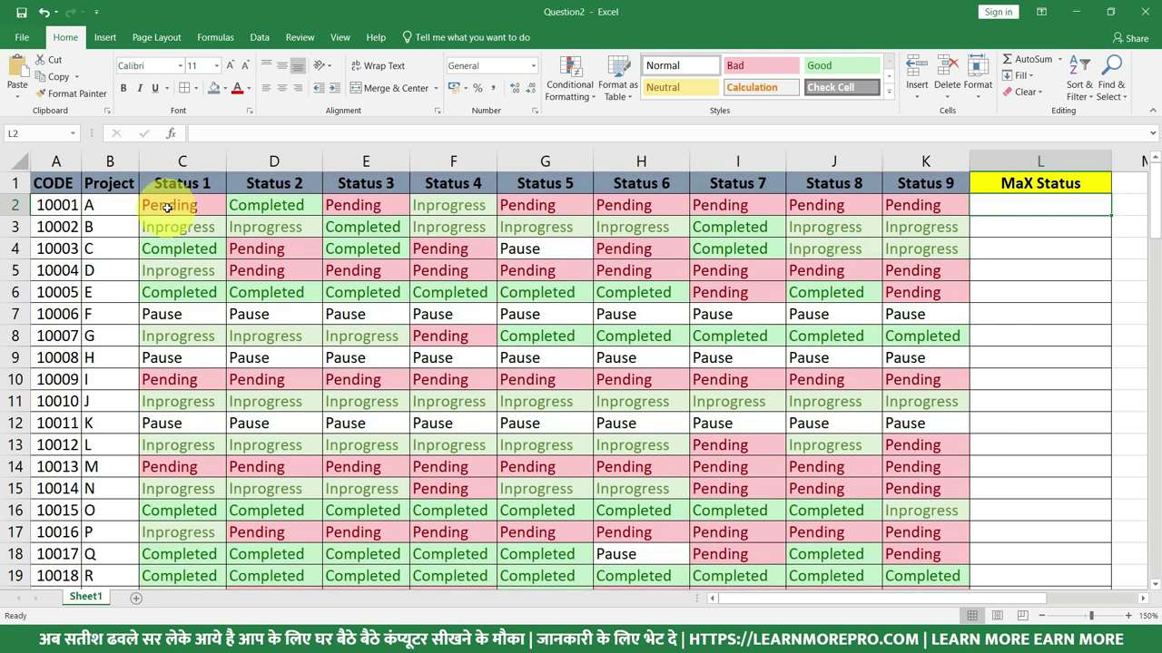
- Point out project A and B's status rows and their MaX Status cells L2, L3 and L5
left_click_drag(167, 207, 912, 208)
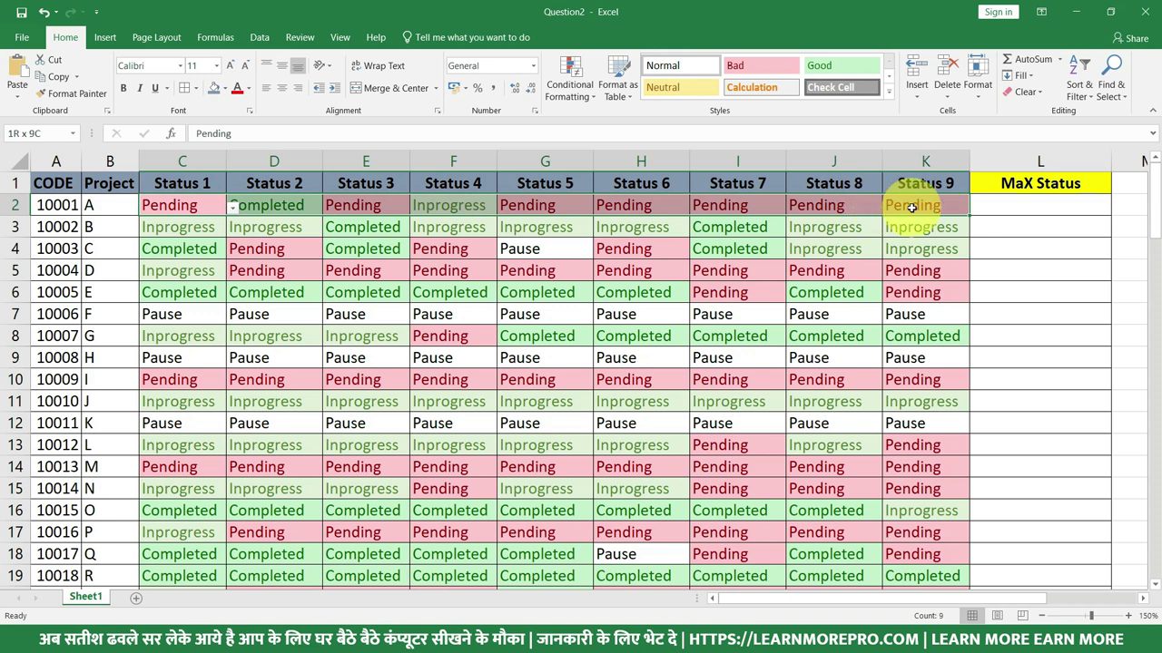
left_click(1043, 206)
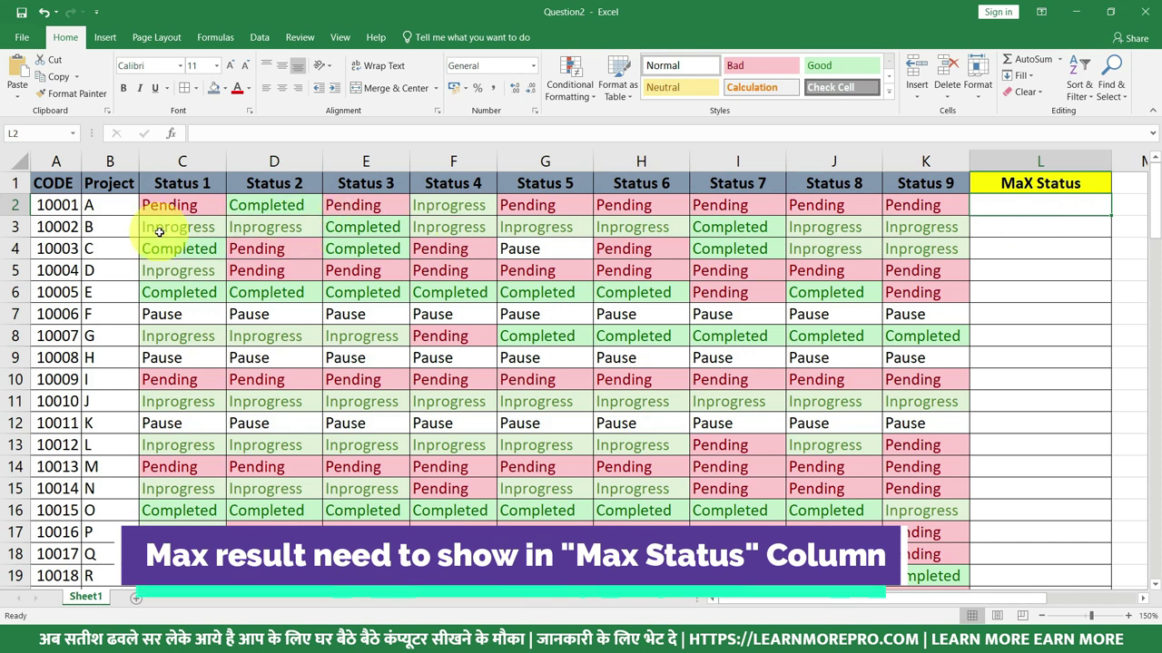
left_click_drag(159, 229, 926, 228)
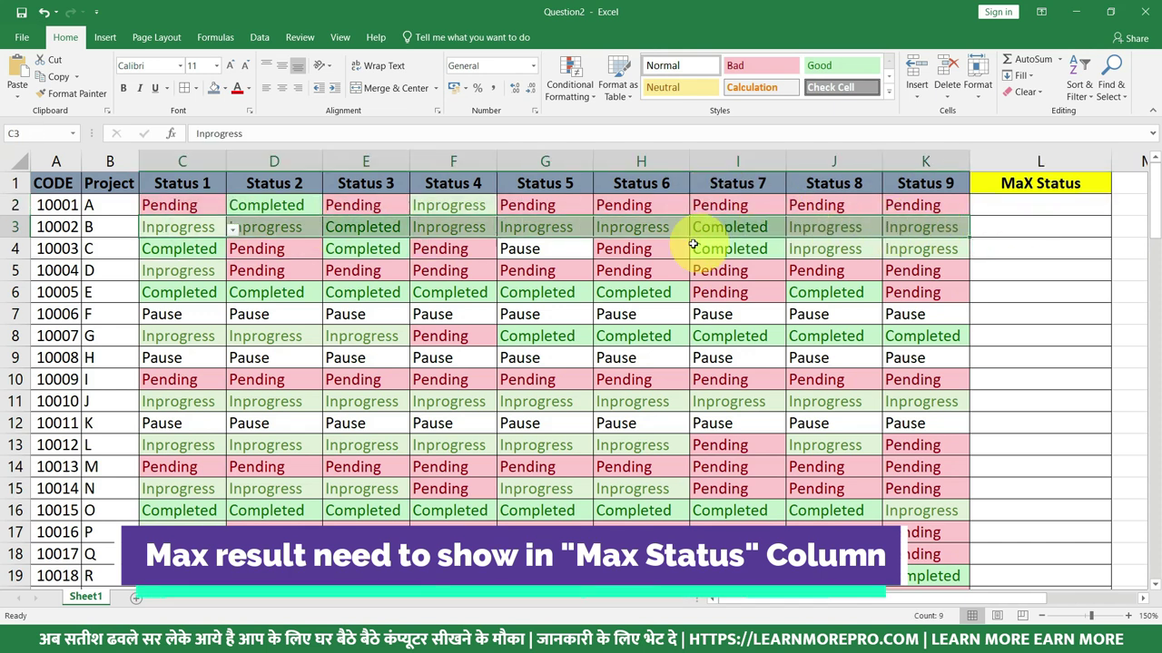
left_click(1037, 226)
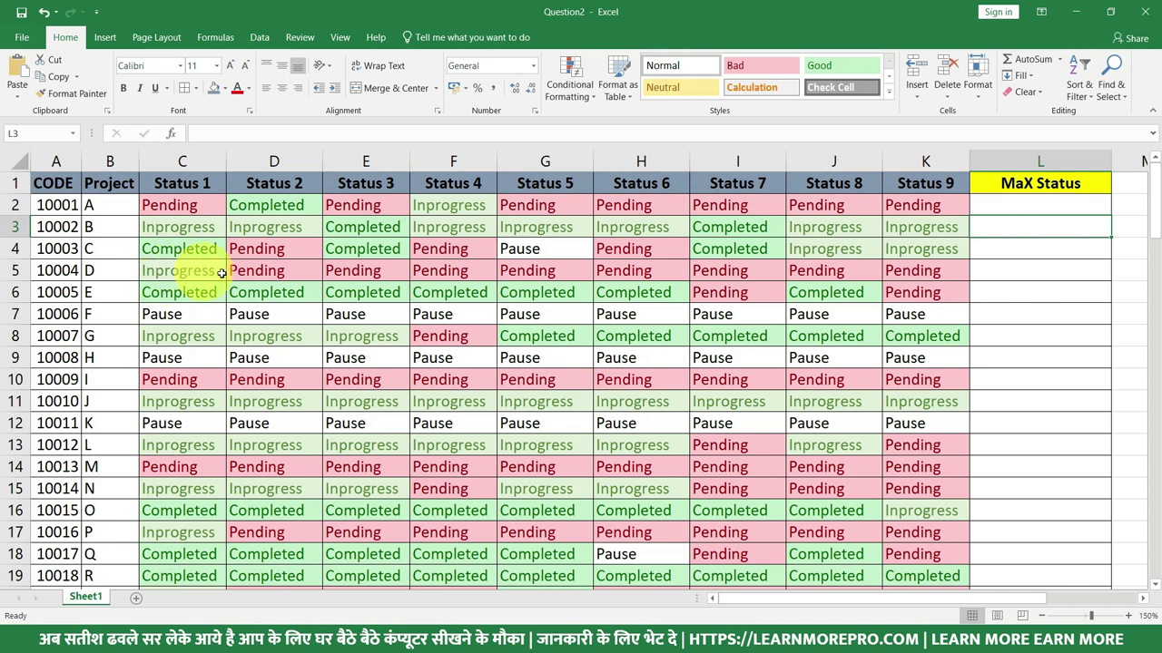
left_click(1046, 274)
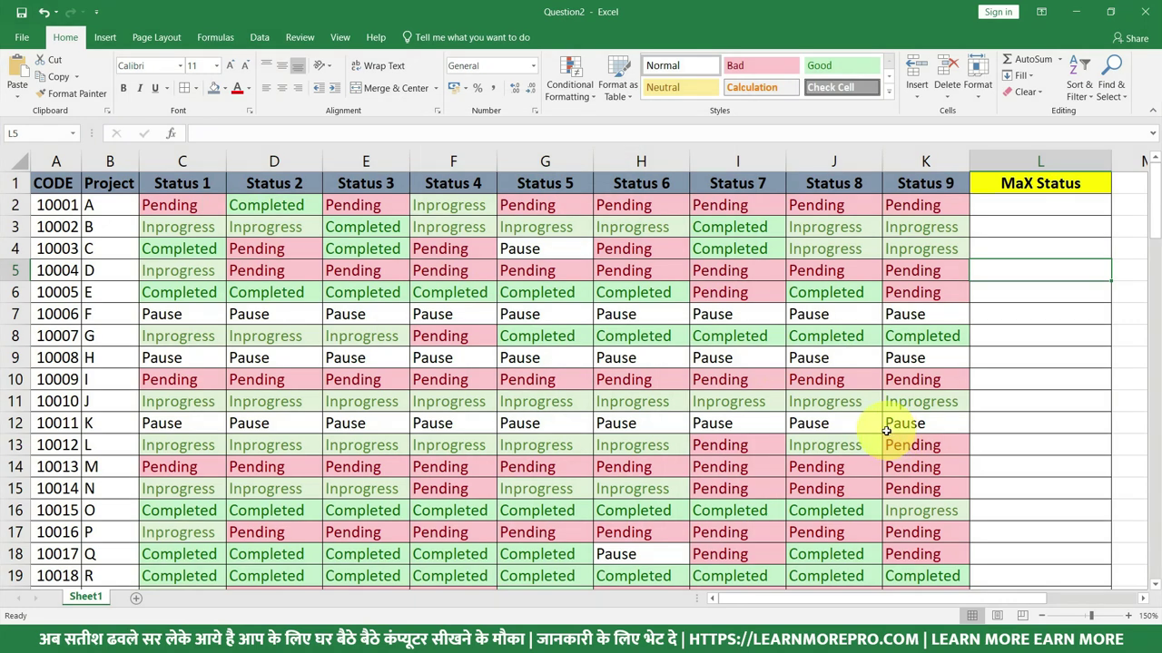
- Select status columns C through K and view cell C2's list of allowed statuses
left_click(210, 159)
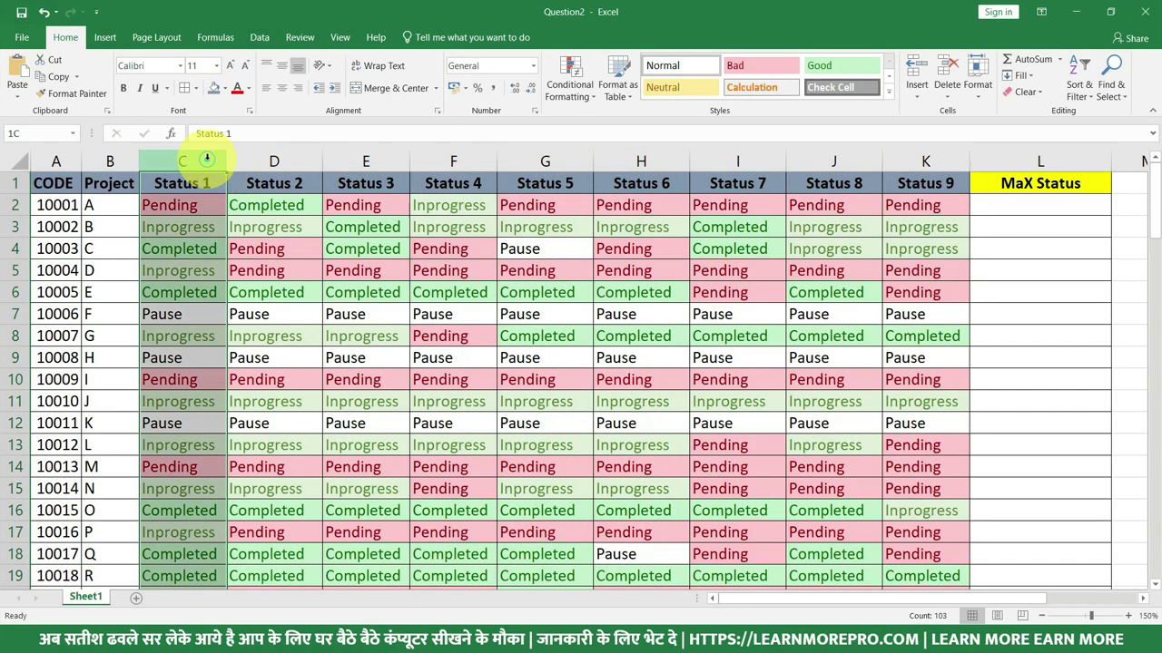
left_click_drag(211, 159, 942, 162)
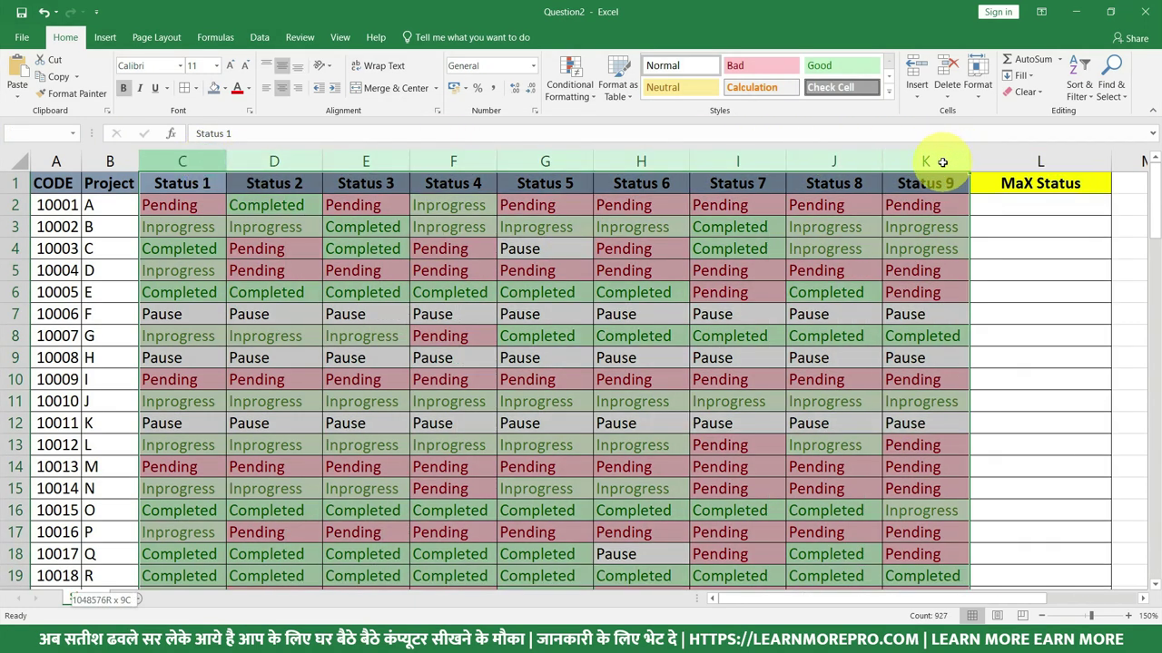
left_click(192, 205)
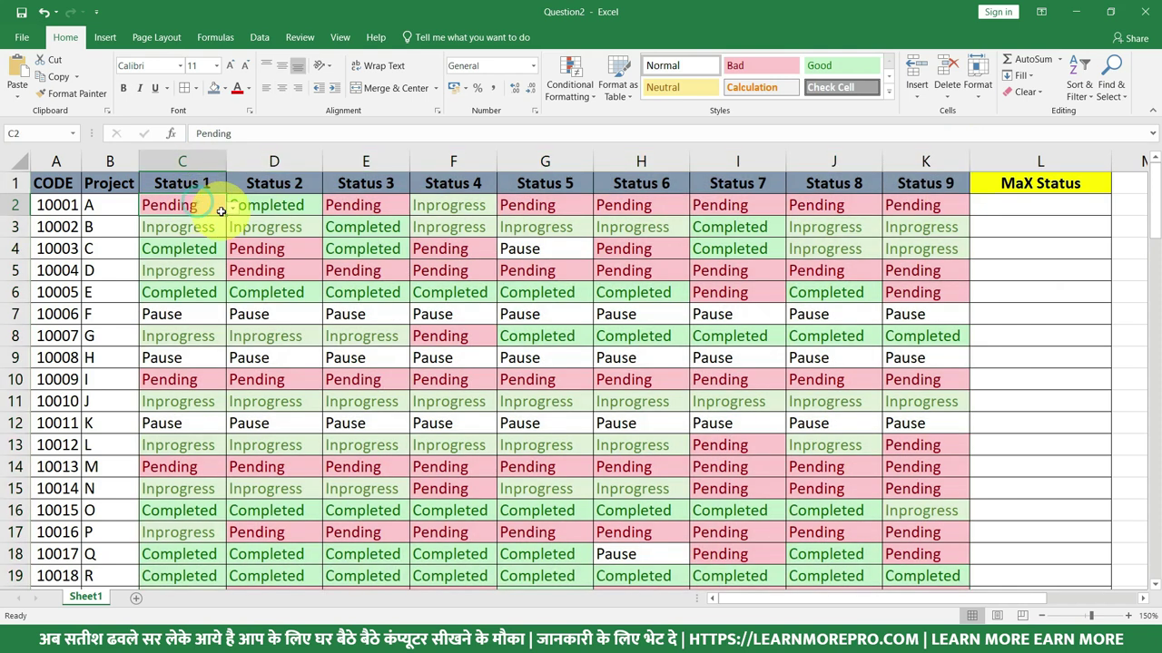
left_click(230, 209)
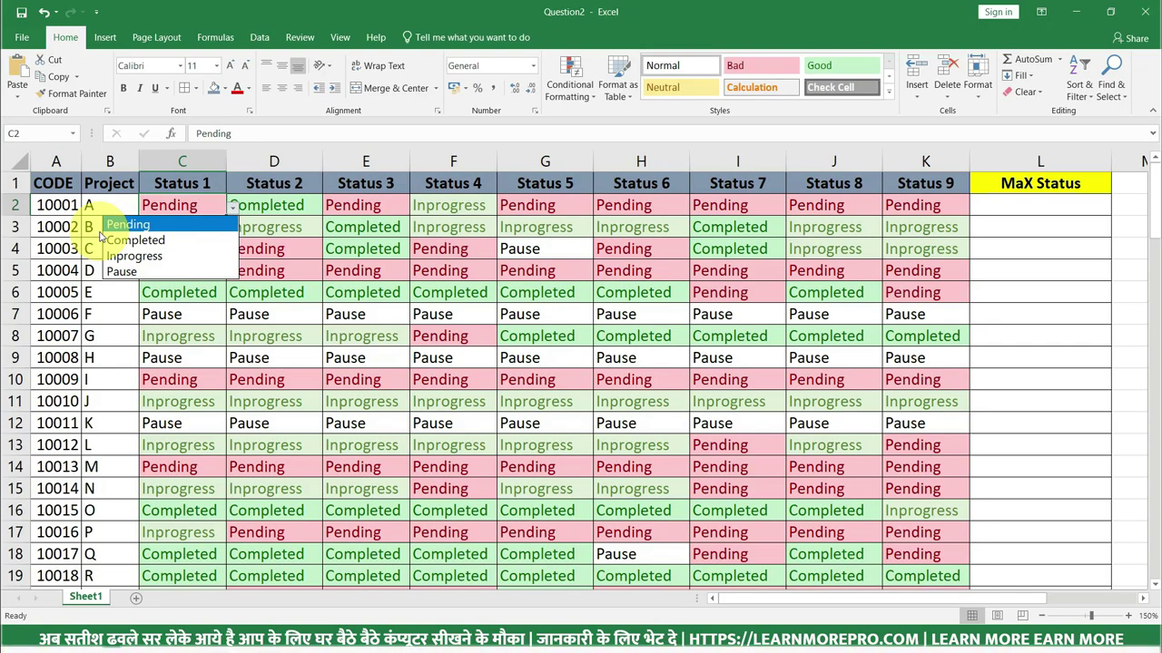
left_click(932, 216)
- Highlight the row 2 and row 3 status ranges and the MaX Status range L2:L15
left_click_drag(173, 205, 1012, 207)
left_click(1014, 207)
left_click_drag(163, 227, 944, 227)
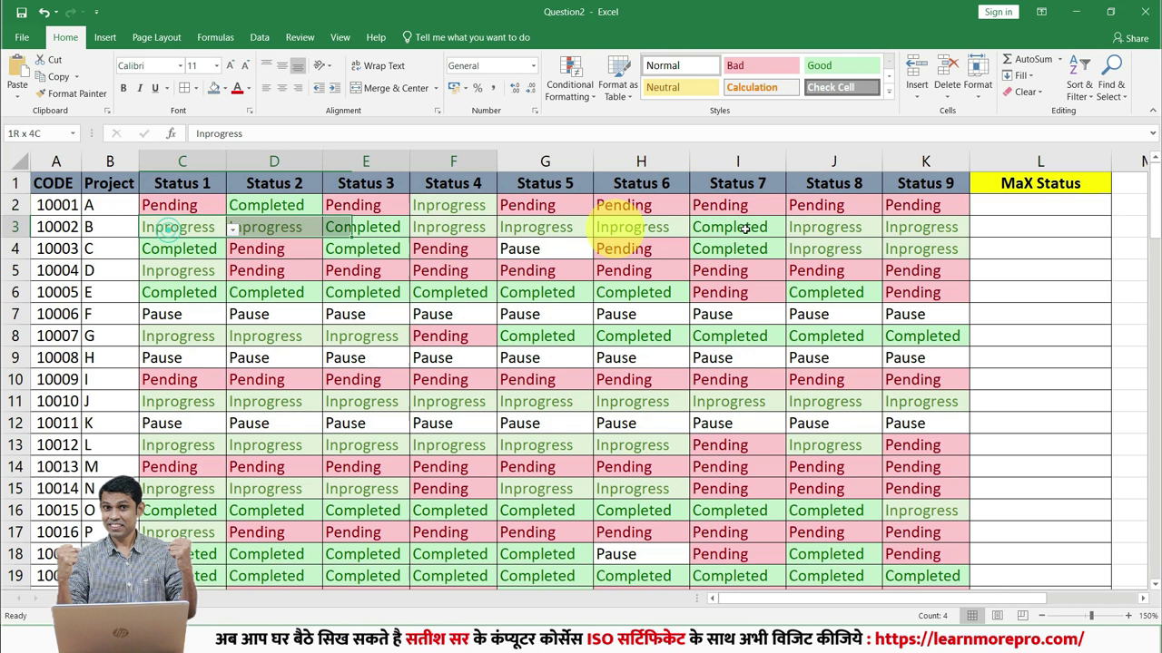
left_click(1015, 228)
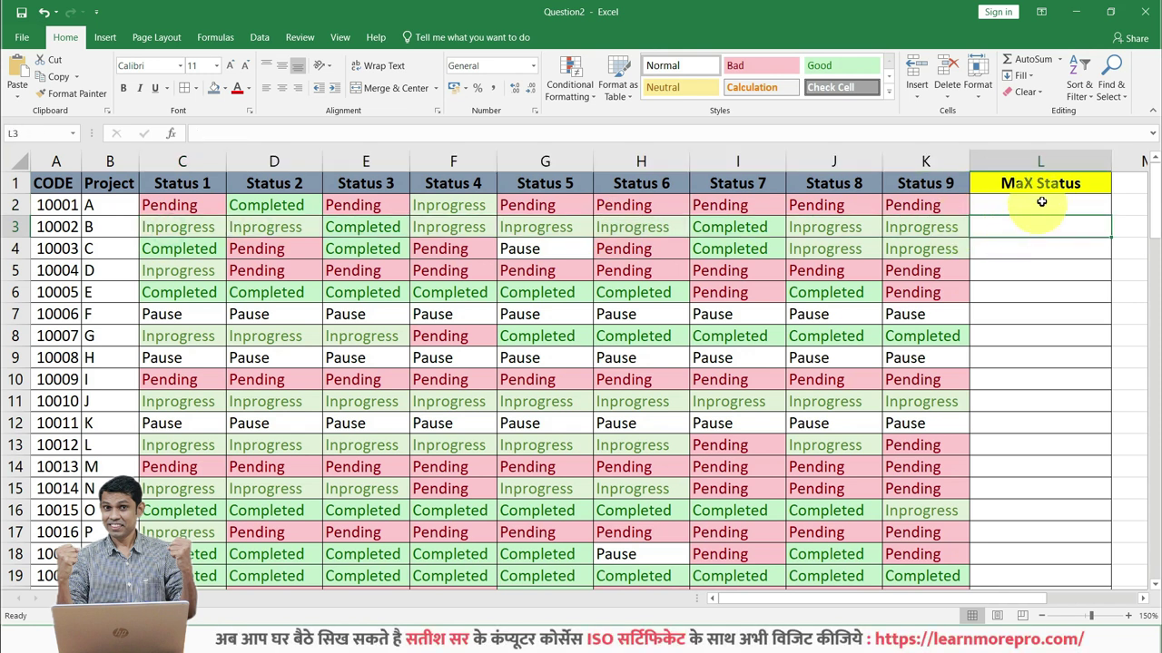
left_click_drag(1032, 207, 1060, 451)
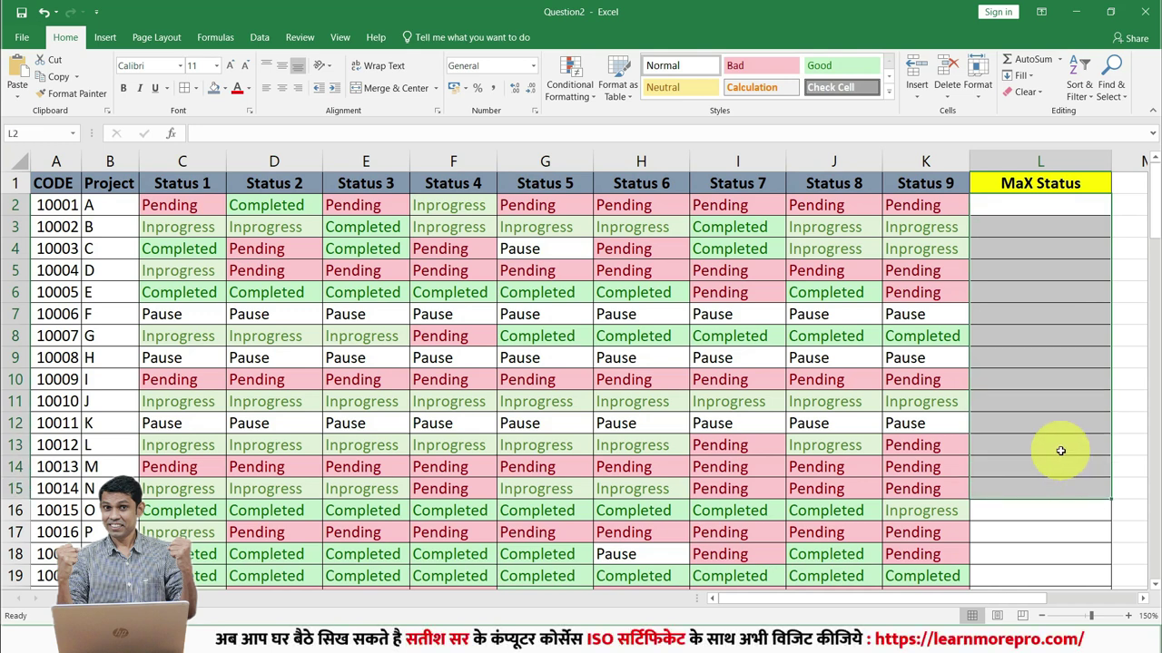
left_click(1144, 599)
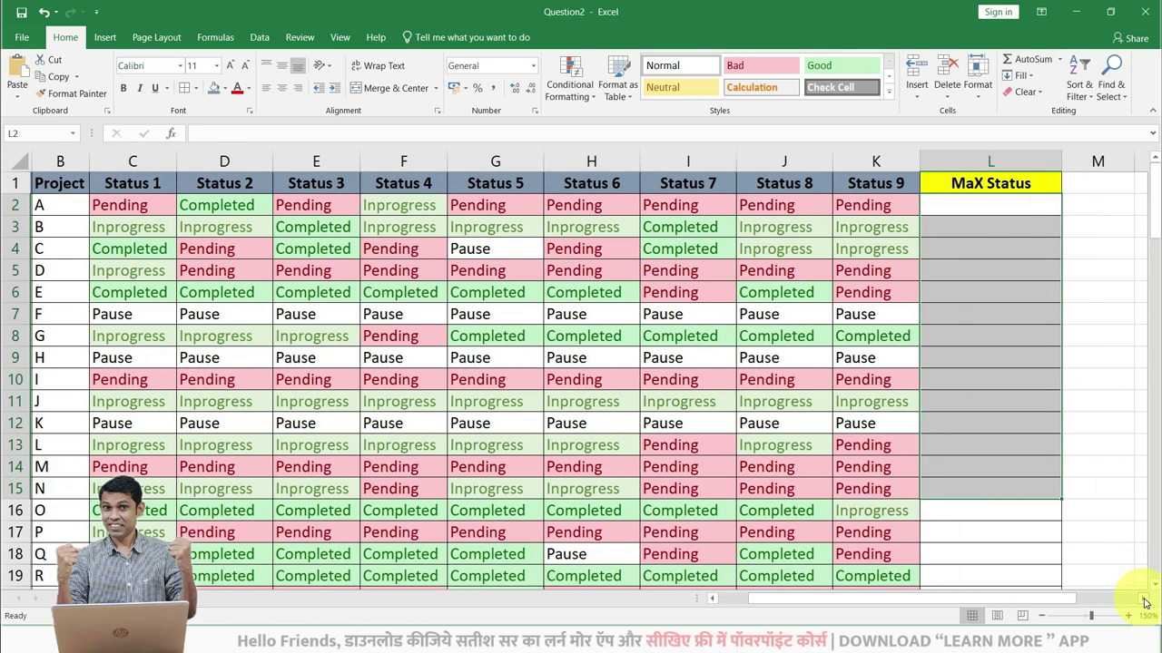
left_click(1144, 599)
left_click(1144, 599)
- In L2 type =mode, review the MODE.MULT, MODE.SNGL and MODE descriptions, and add '('
left_click(781, 203)
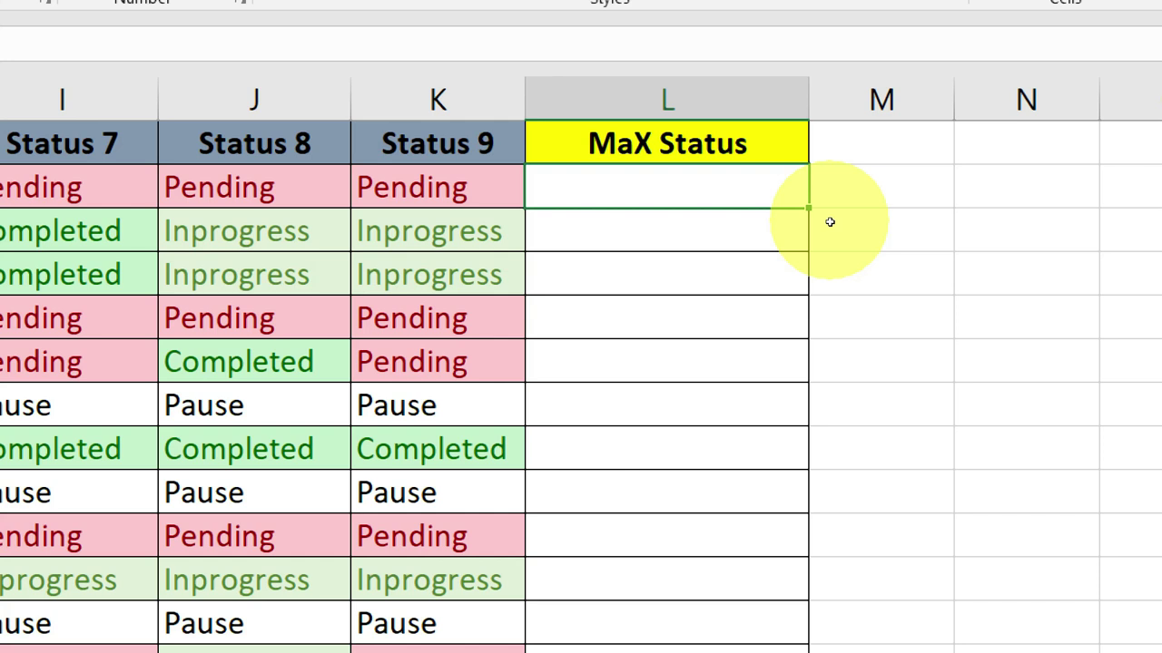
type("=mod")
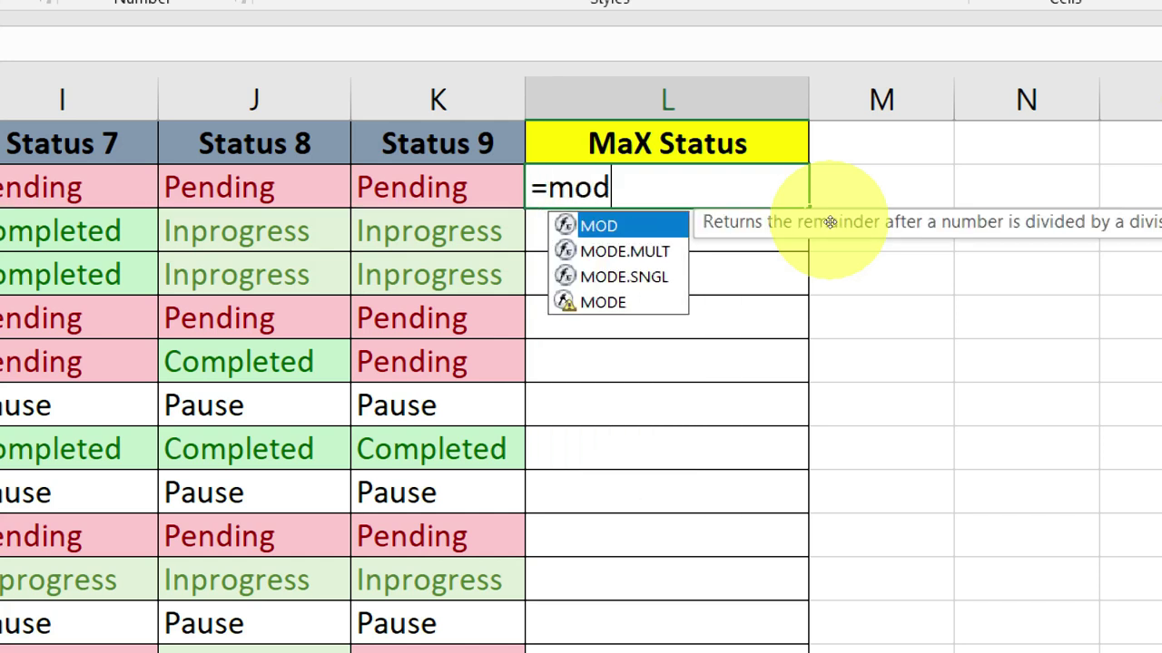
type("e")
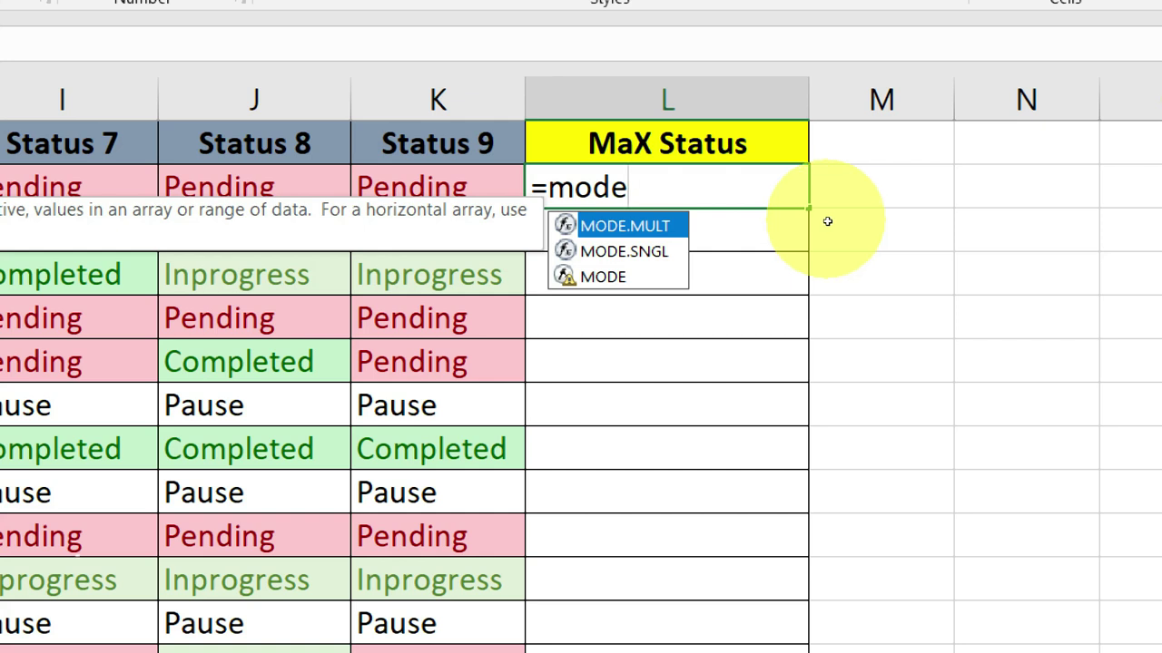
key("Escape")
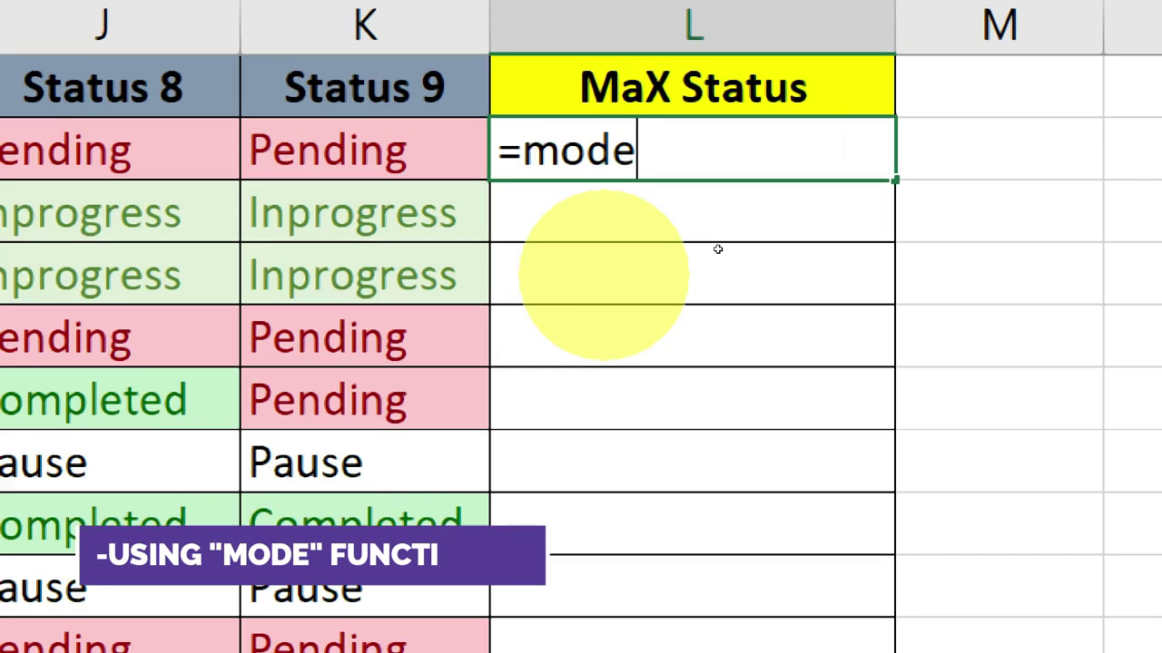
key("BackSpace")
type("e")
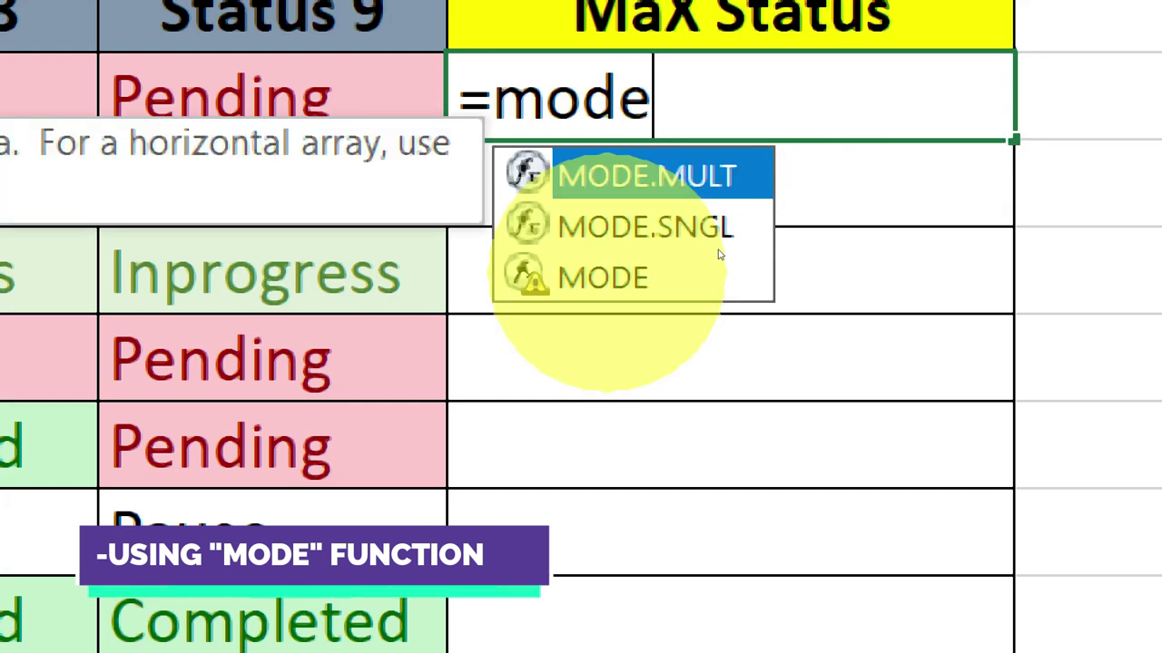
left_click(724, 257)
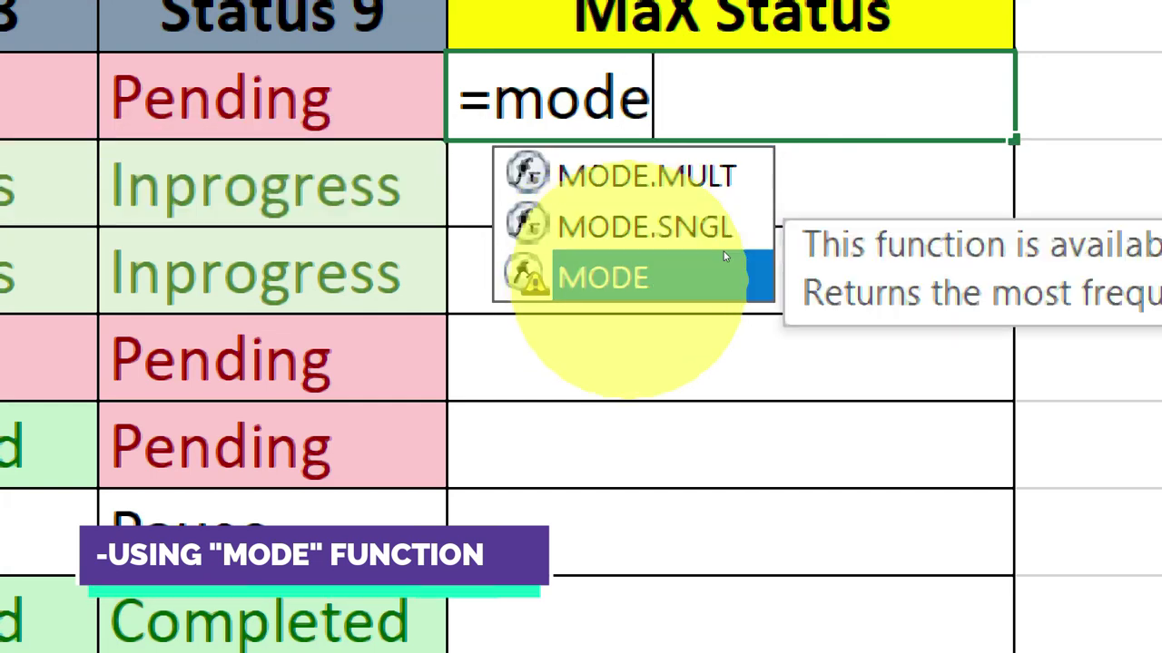
key("Escape")
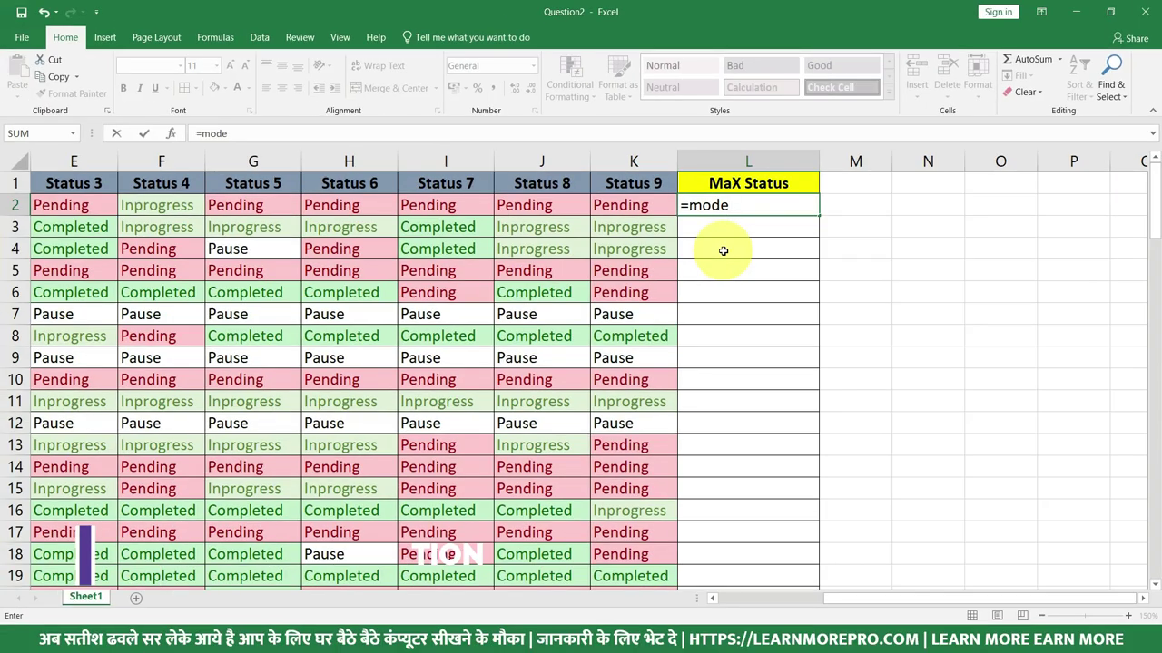
key("BackSpace")
type("e")
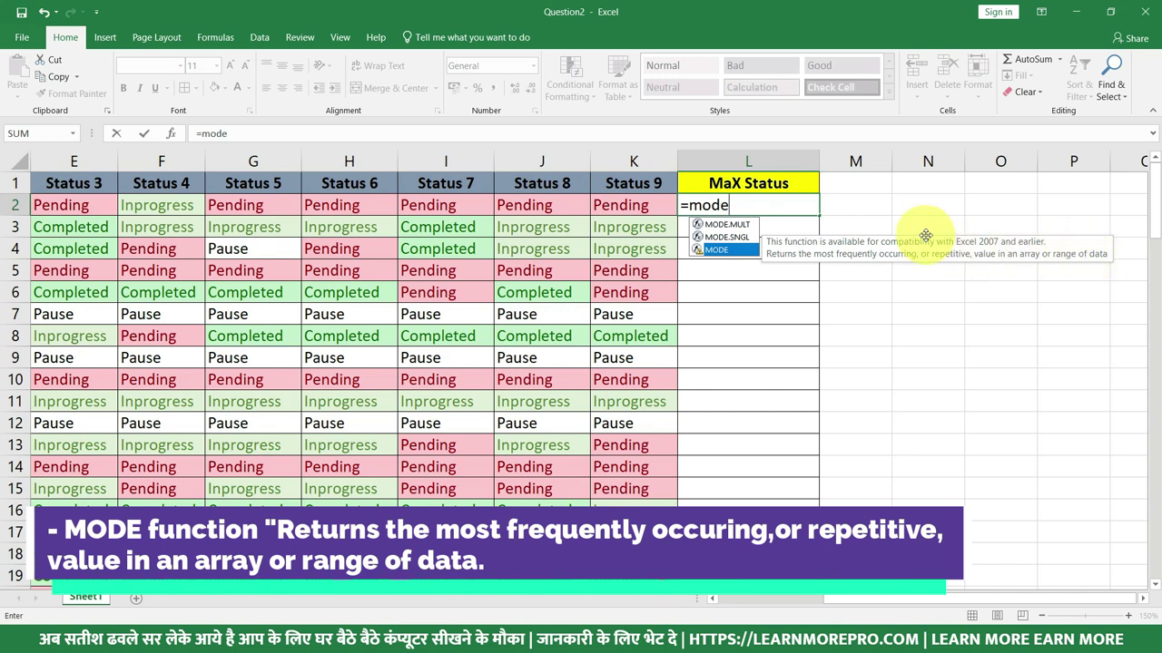
key("Escape")
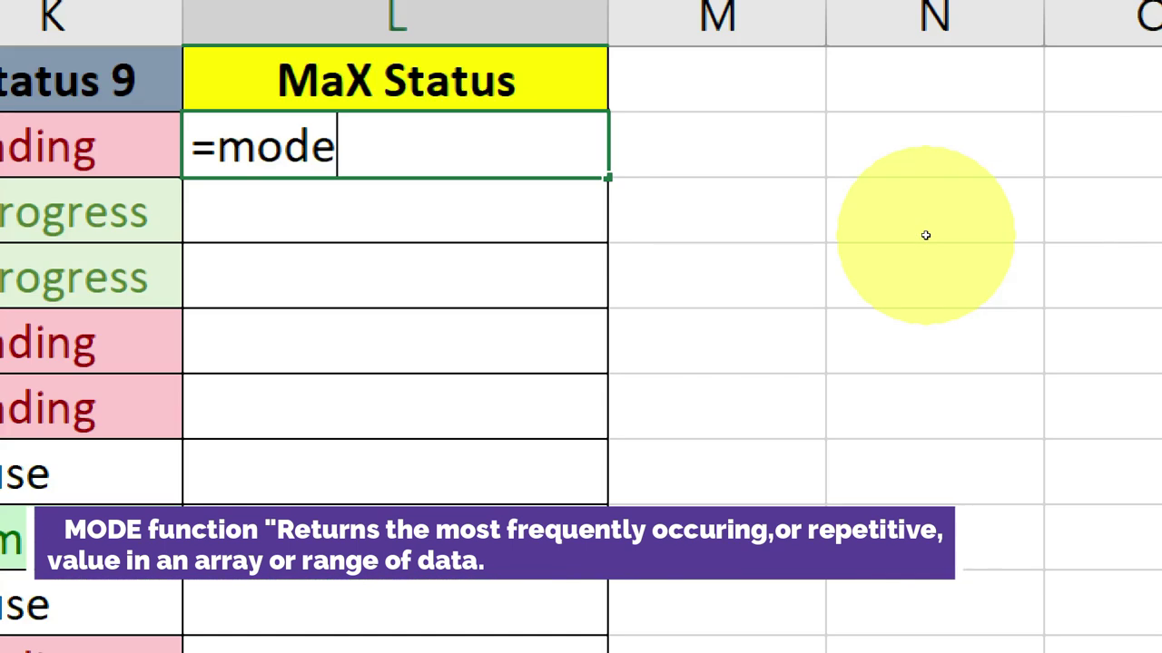
type("(")
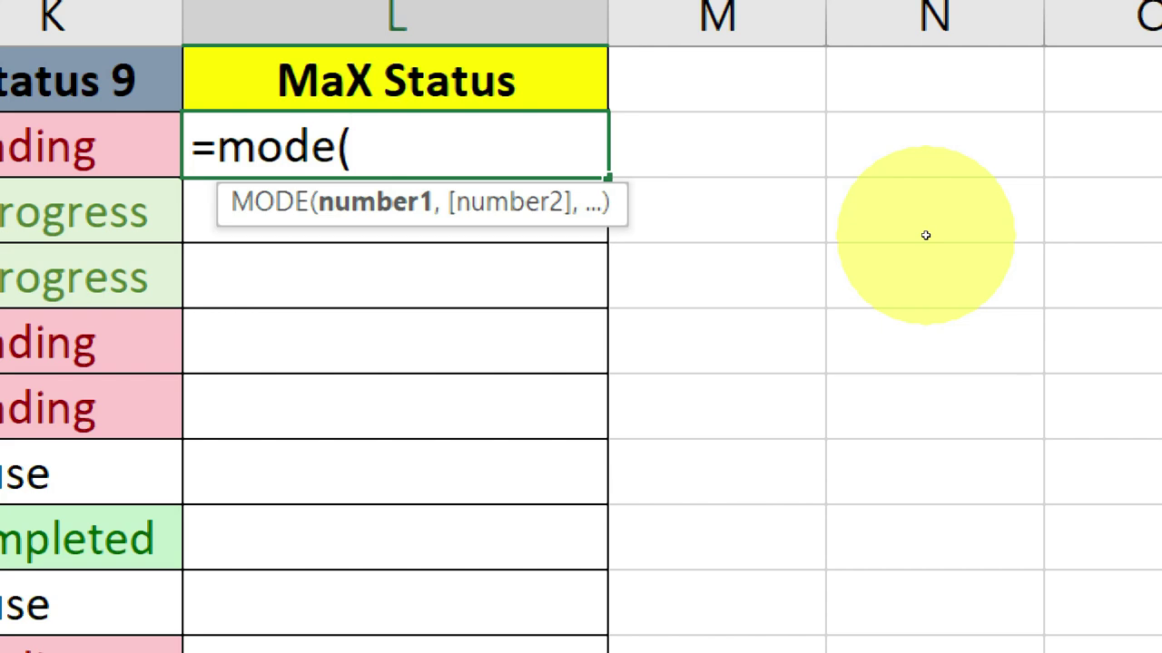
- Finish the test formula as =MODE(2,2,2,2,3,3) and enter it in L2
type("2")
type(",2,2")
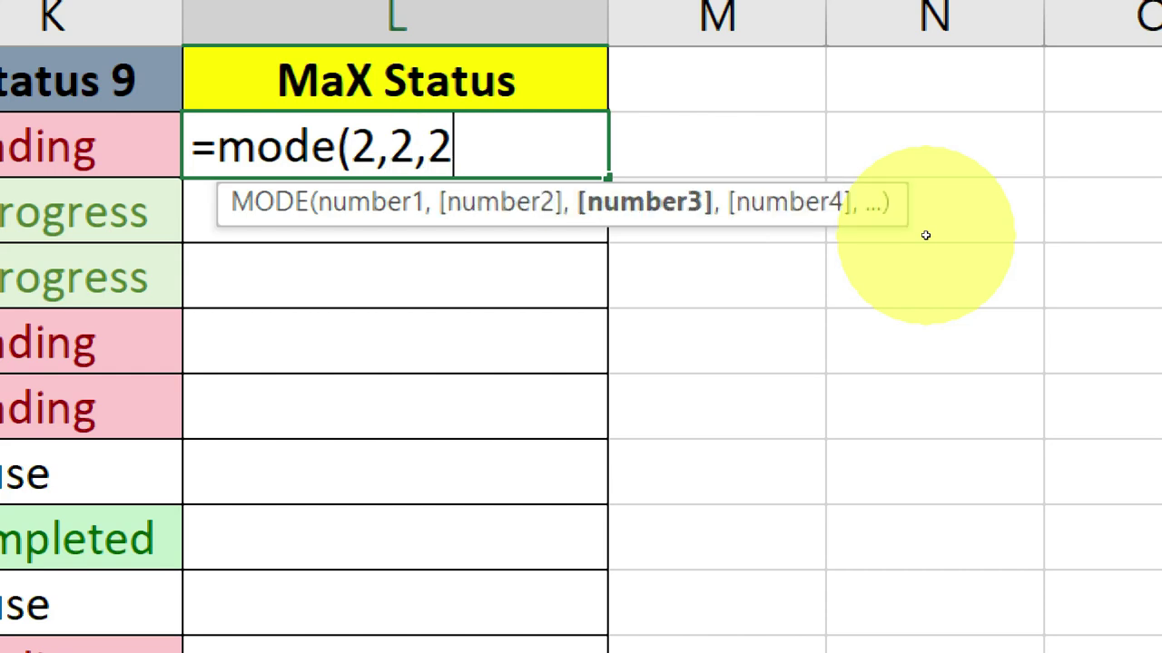
type(",2")
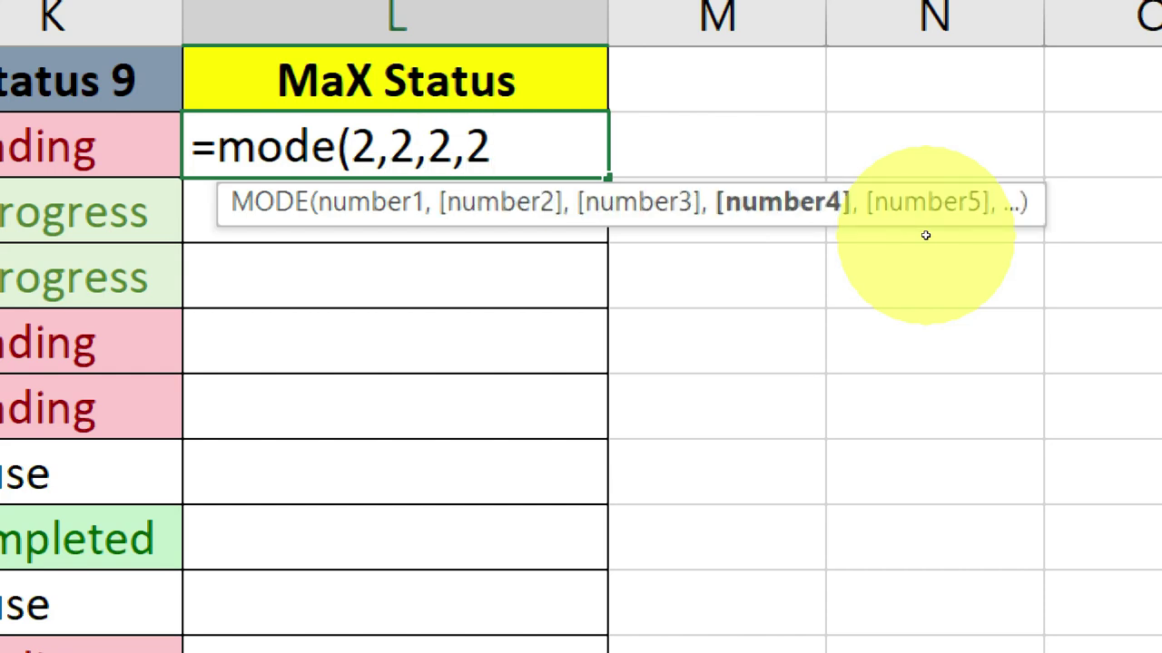
type(",3")
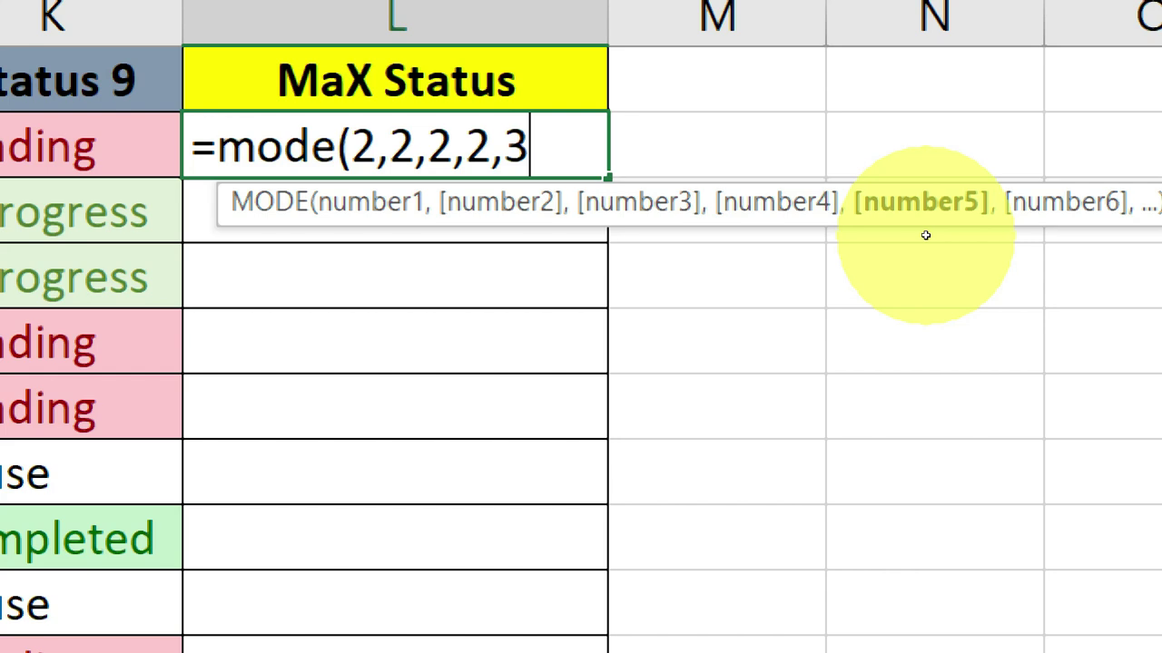
type(",3")
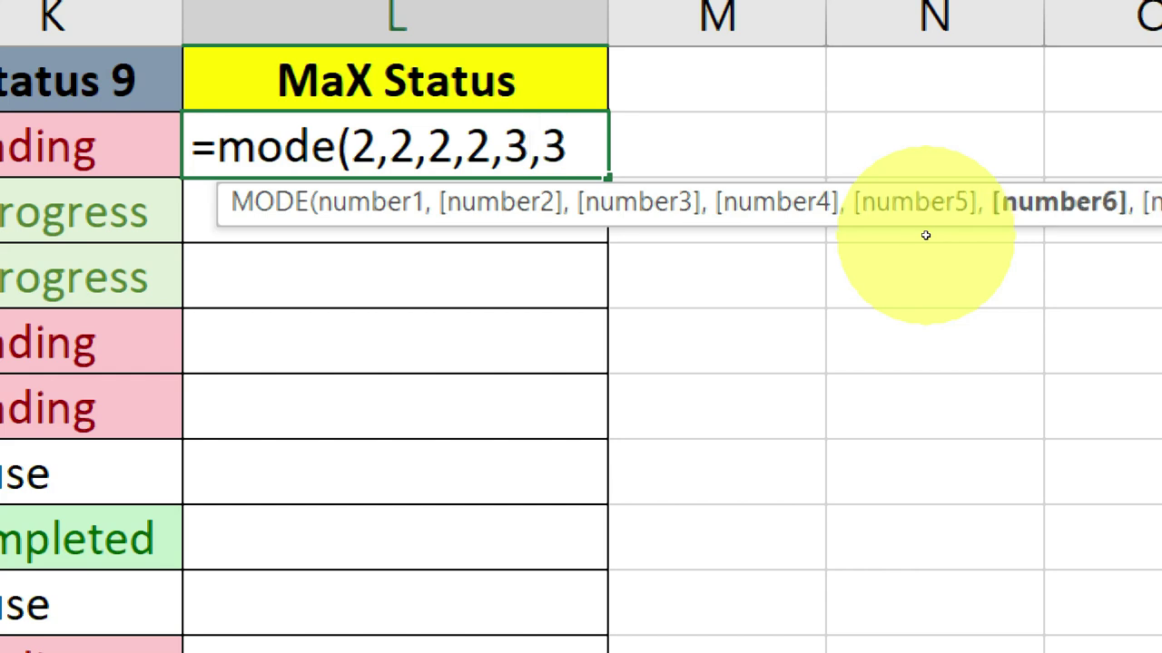
type(")")
key("Return")
key("Up")
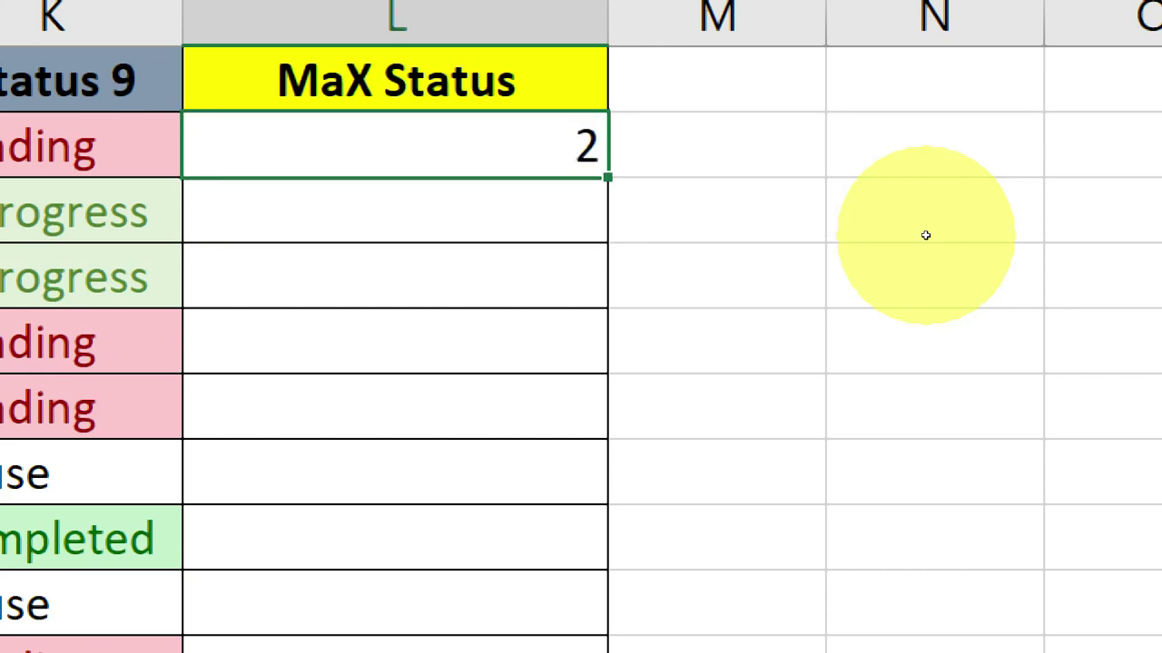
- Add ,3,3,3 before the closing bracket so the formula returns 3
key("F2")
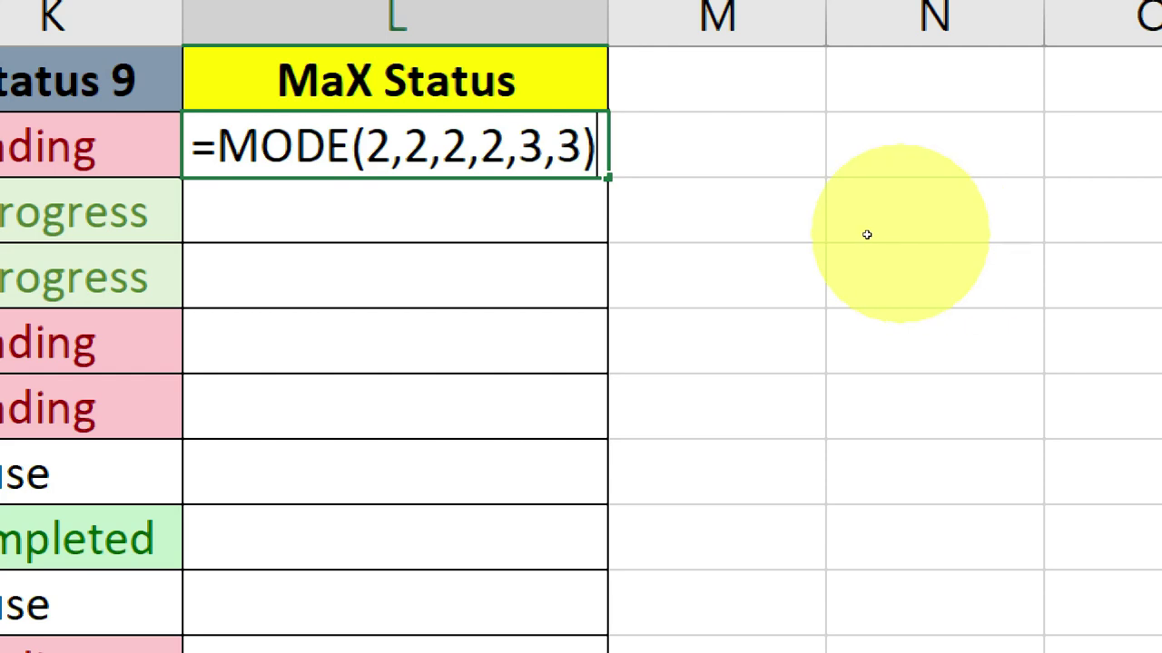
key("Left")
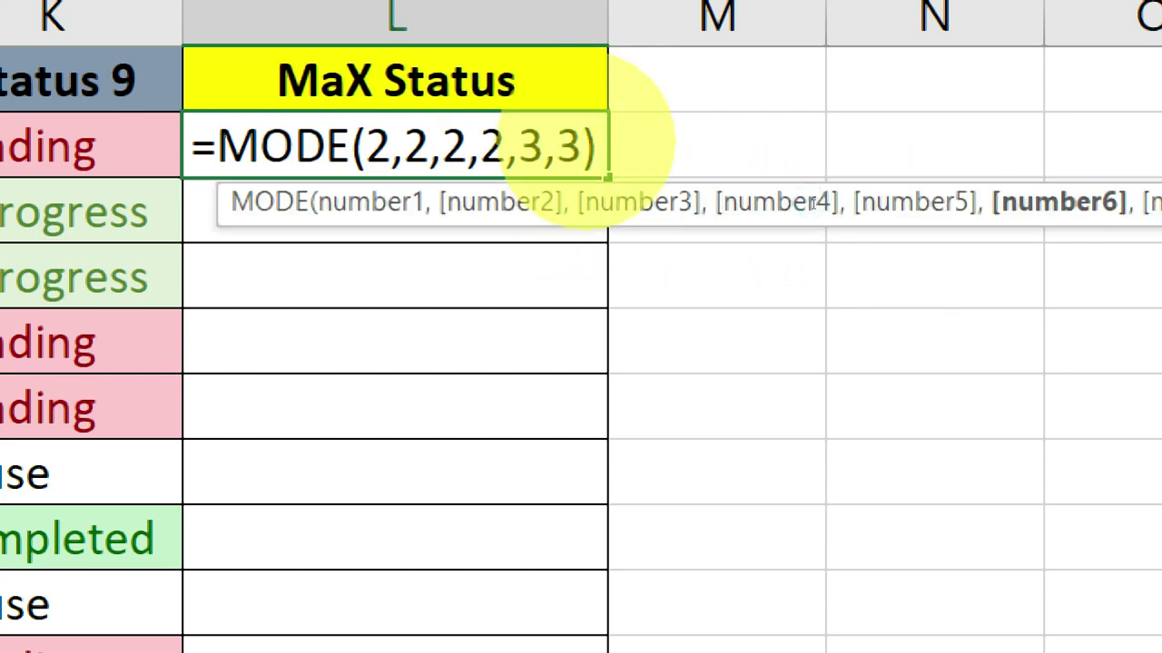
type(",3,3,3")
key("Return")
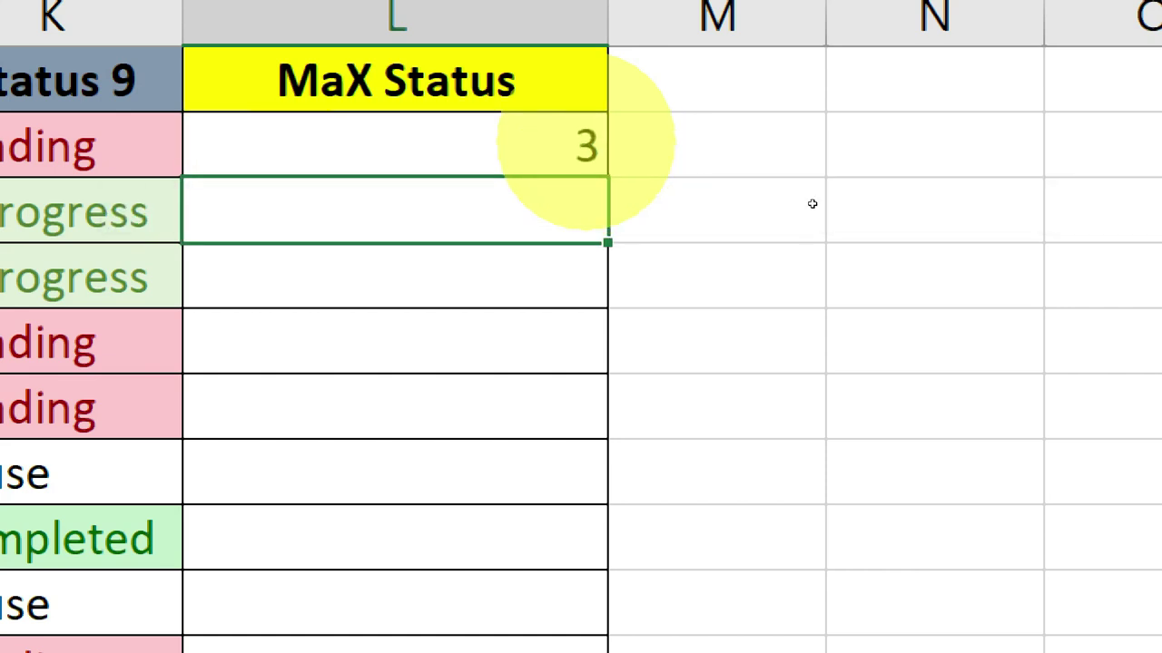
key("Up")
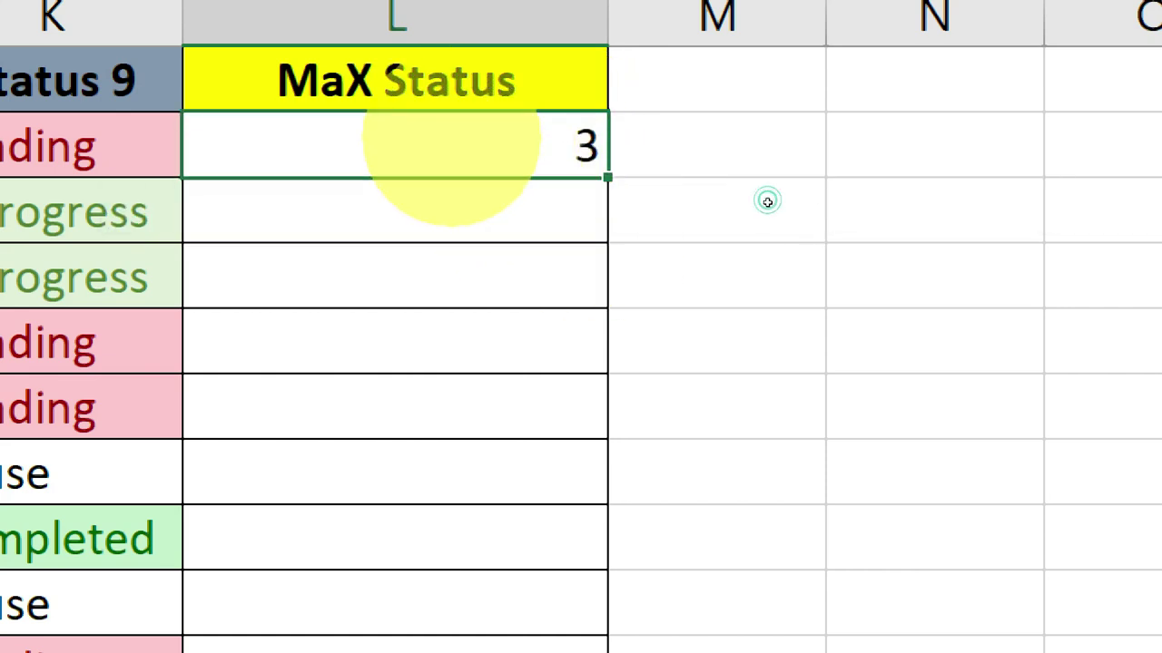
- Add 4,4,4 at the start and ,4,4,4 at the end of L2's MODE arguments
double_click(442, 150)
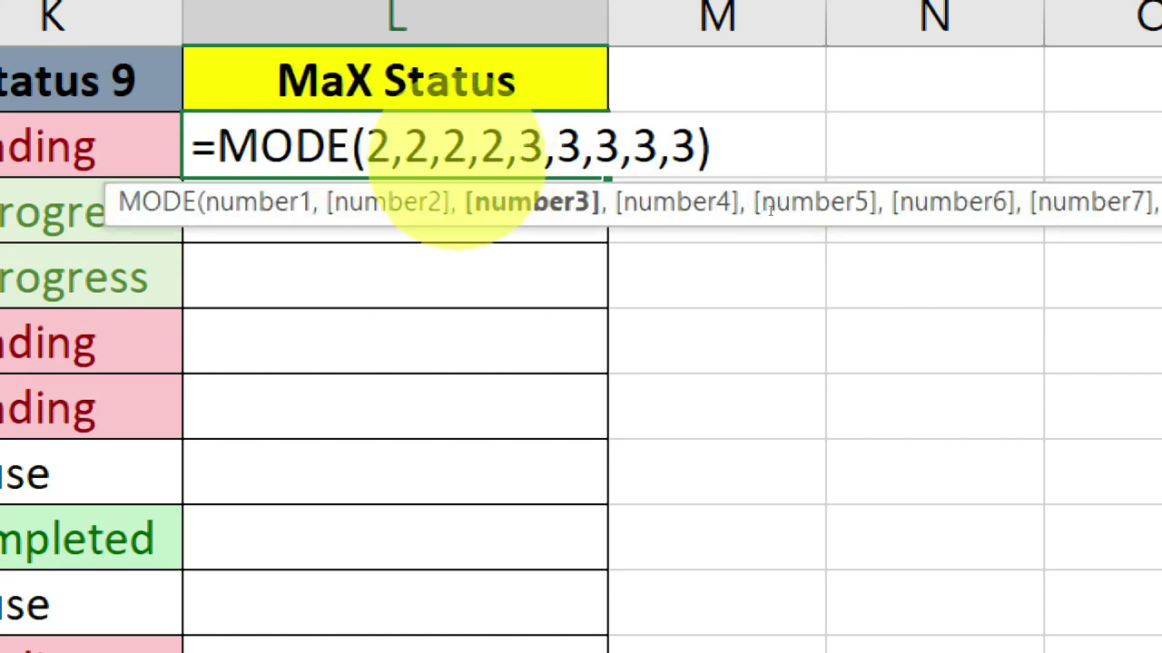
left_click(367, 145)
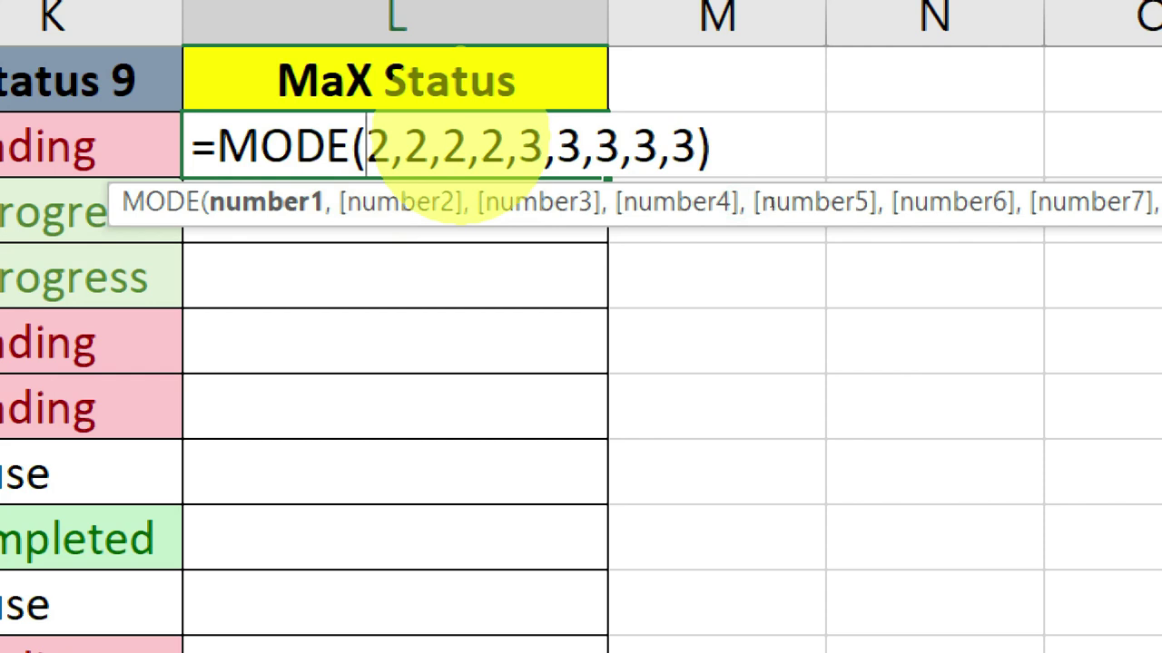
type("4,")
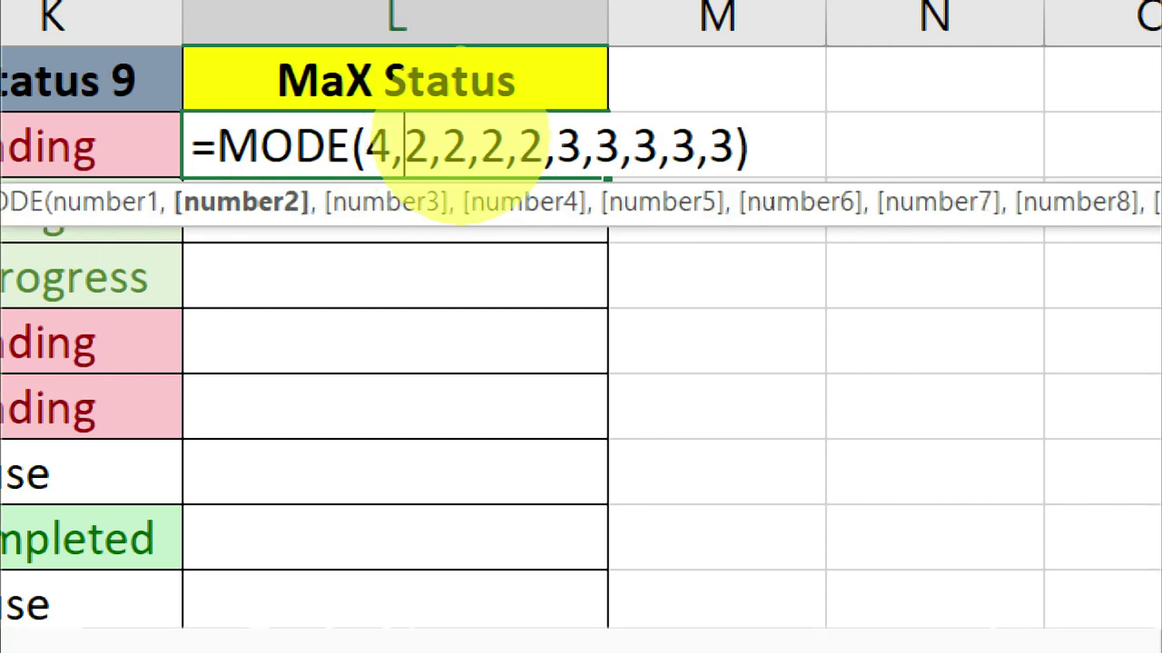
type("4,4,")
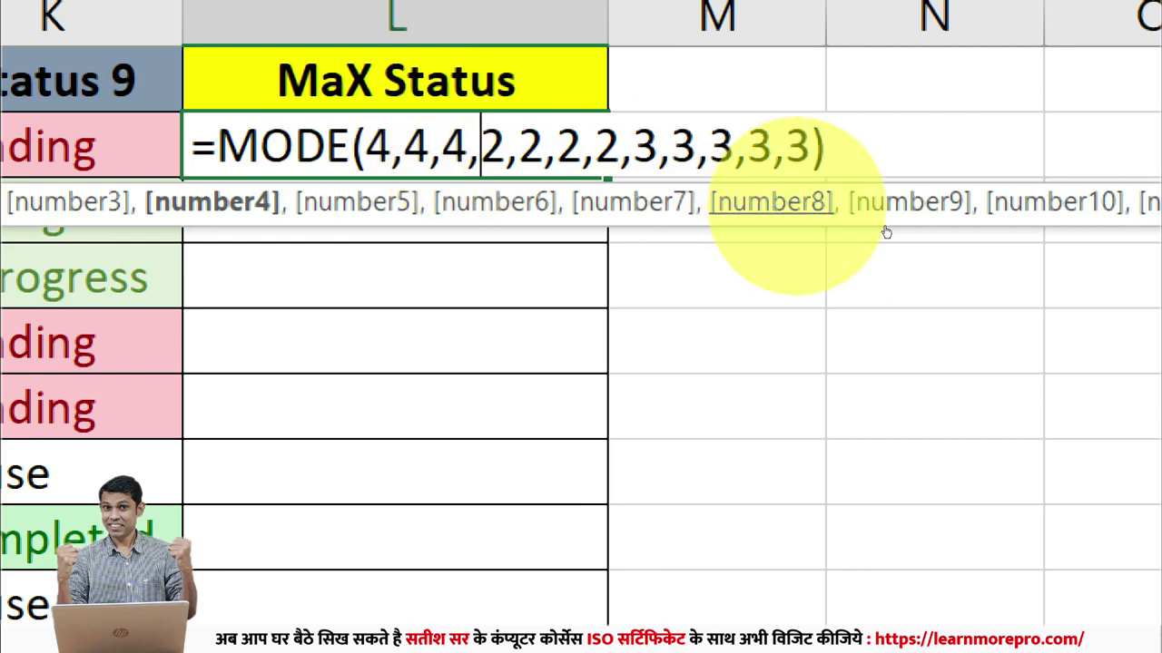
left_click(811, 145)
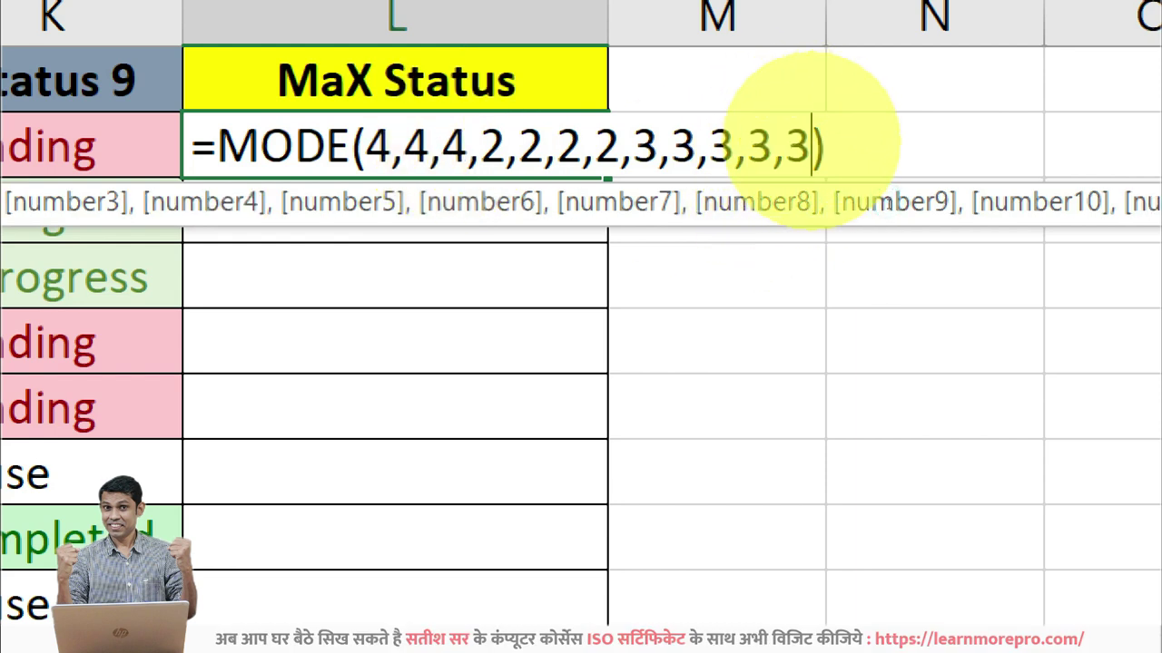
type(",4,4,4")
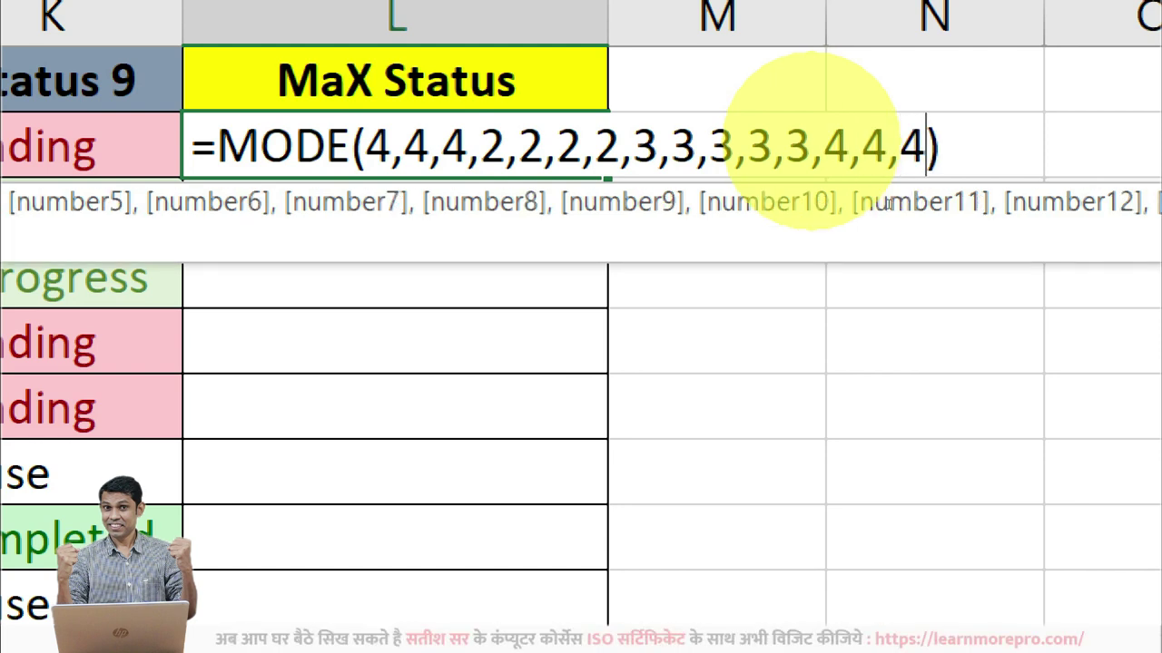
key("Return")
key("Up")
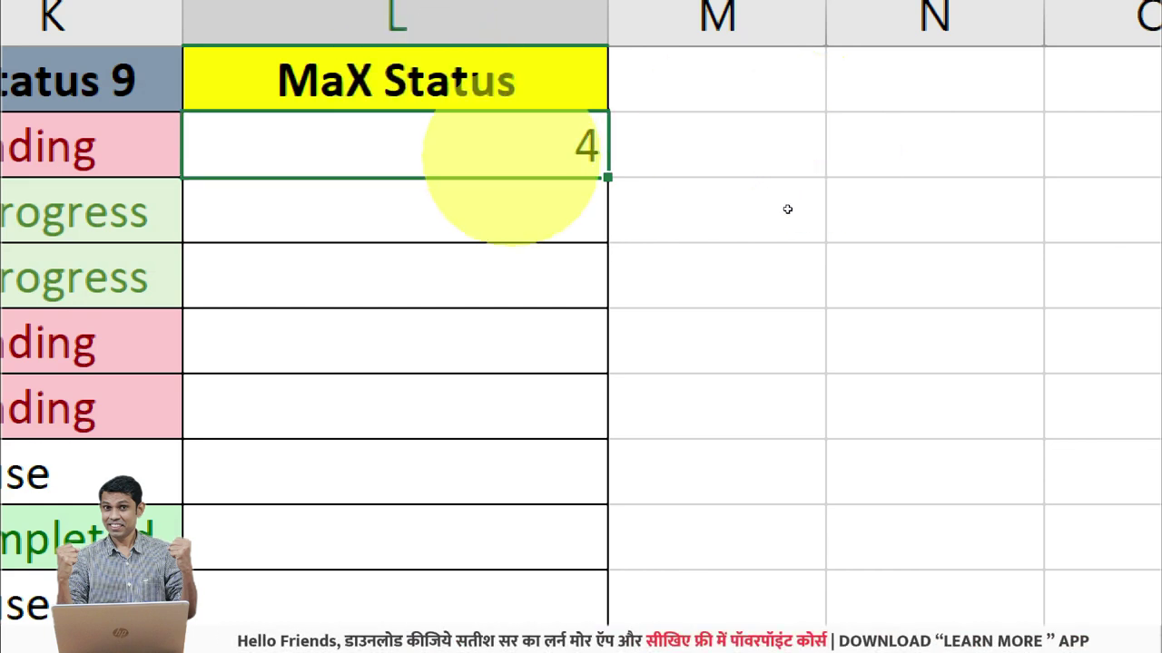
- Highlight the groups of 4s and other arguments in L2's formula, leaving it unchanged
double_click(519, 145)
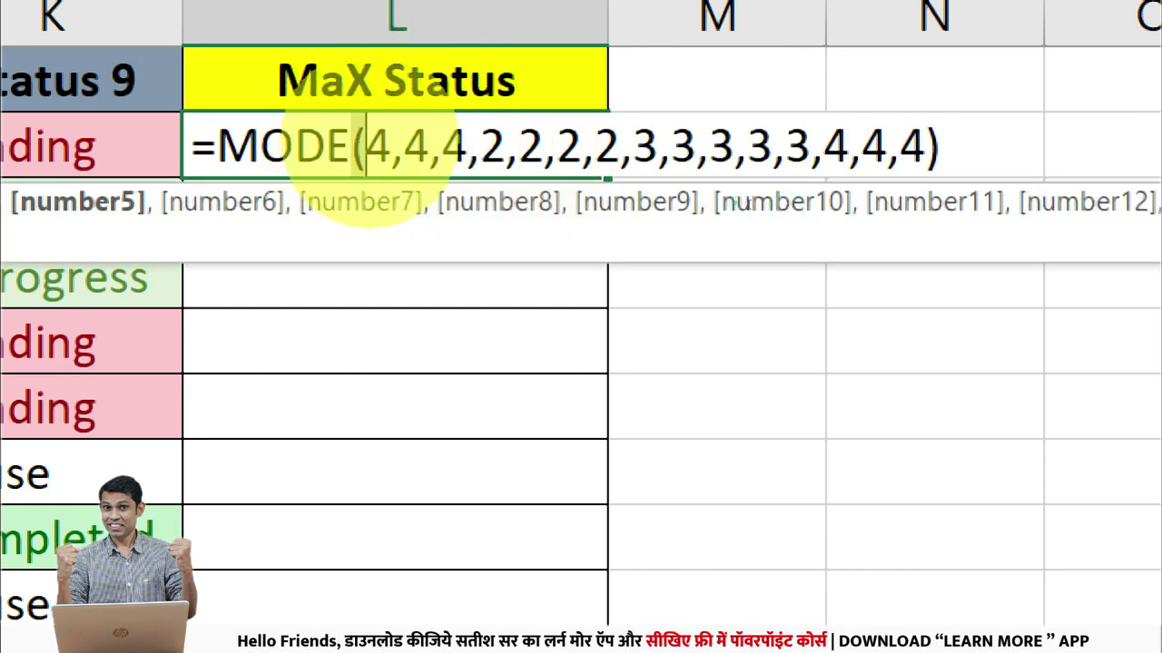
left_click_drag(350, 145, 472, 145)
mouse_move(819, 145)
left_mouse_down()
mouse_move(856, 145)
mouse_move(699, 145)
left_mouse_up()
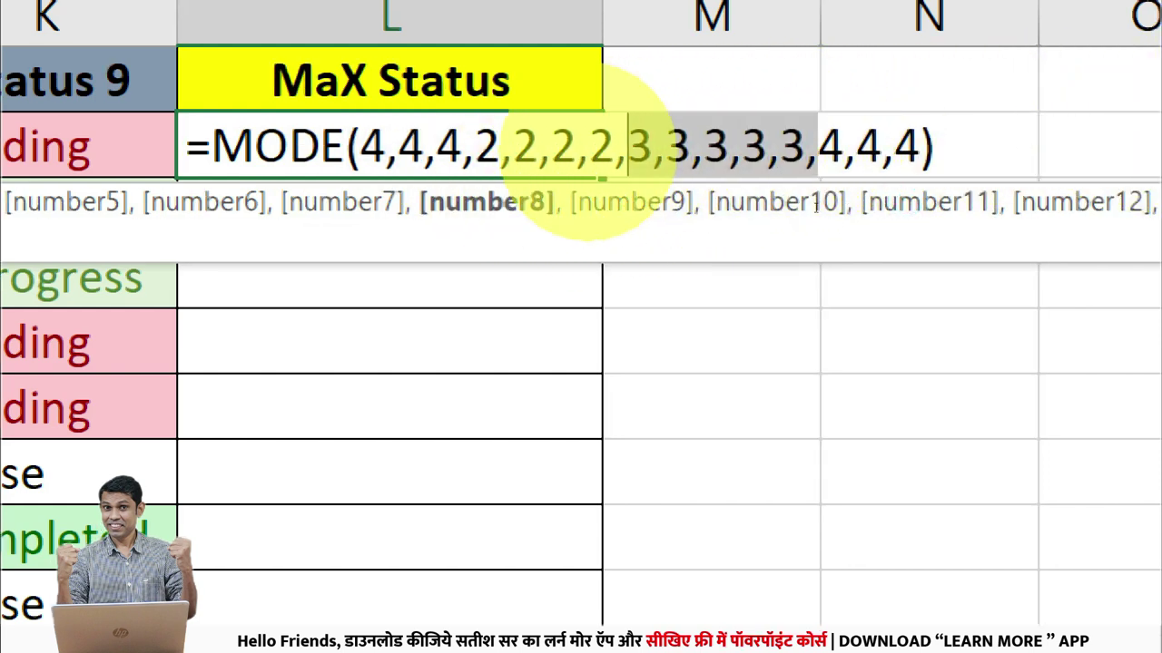
left_click(590, 145)
key("ctrl+Return")
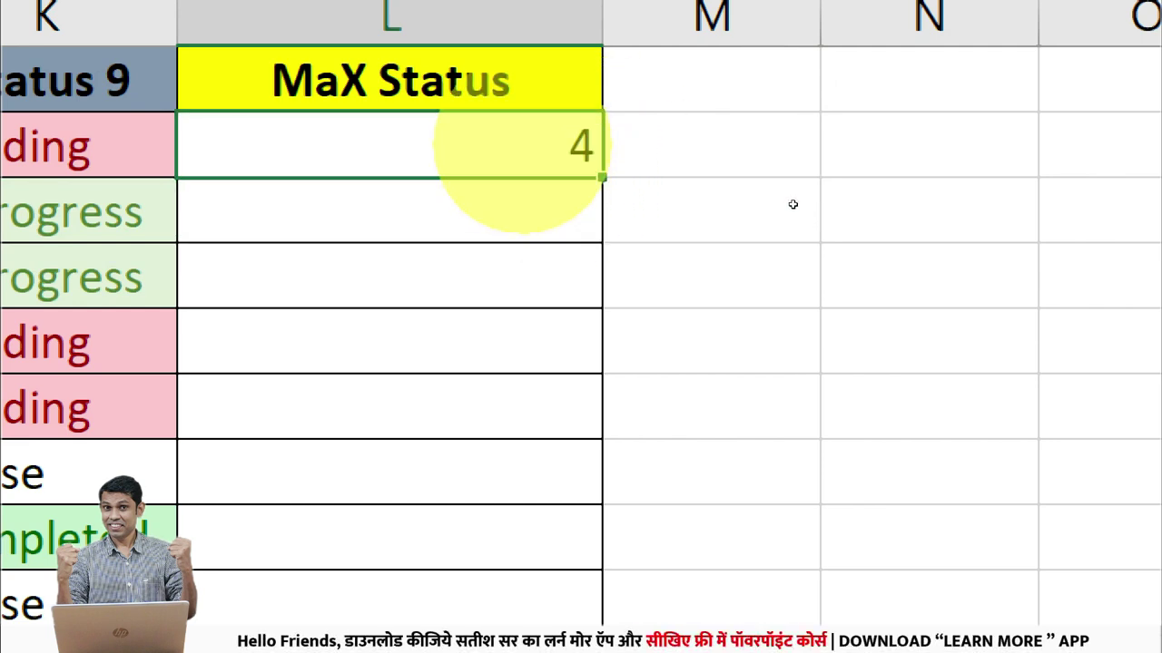
key("F2")
- Compare the MODE arguments with the status values in rows 2–3
left_click_drag(360, 146, 932, 145)
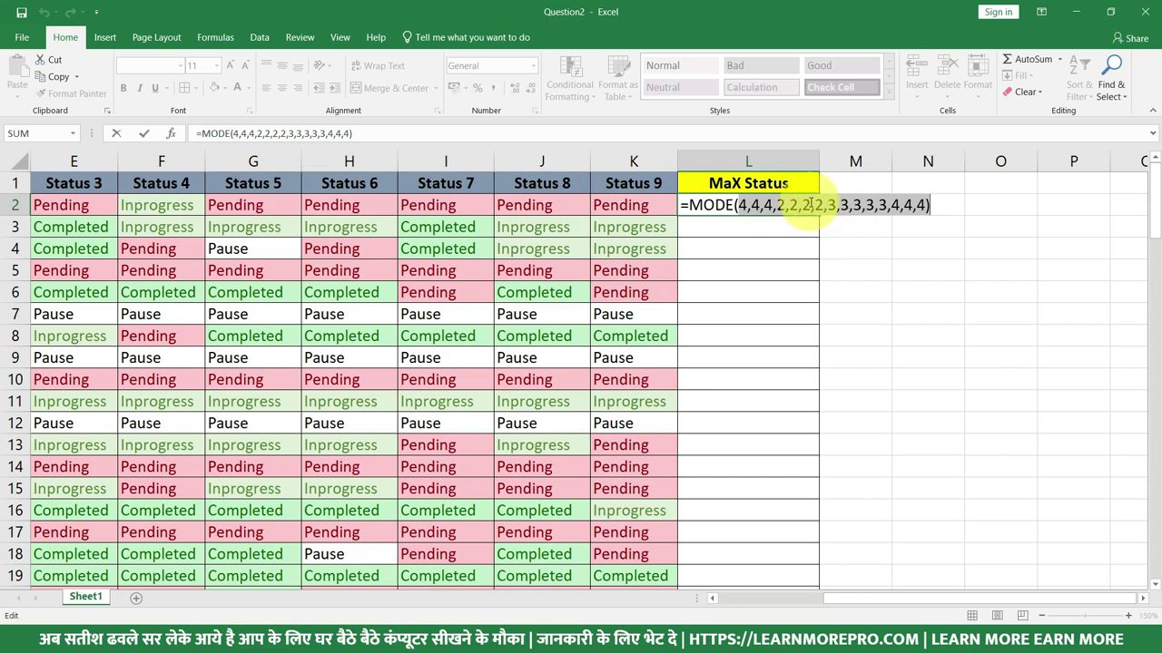
key("Escape")
left_click_drag(633, 205, 102, 226)
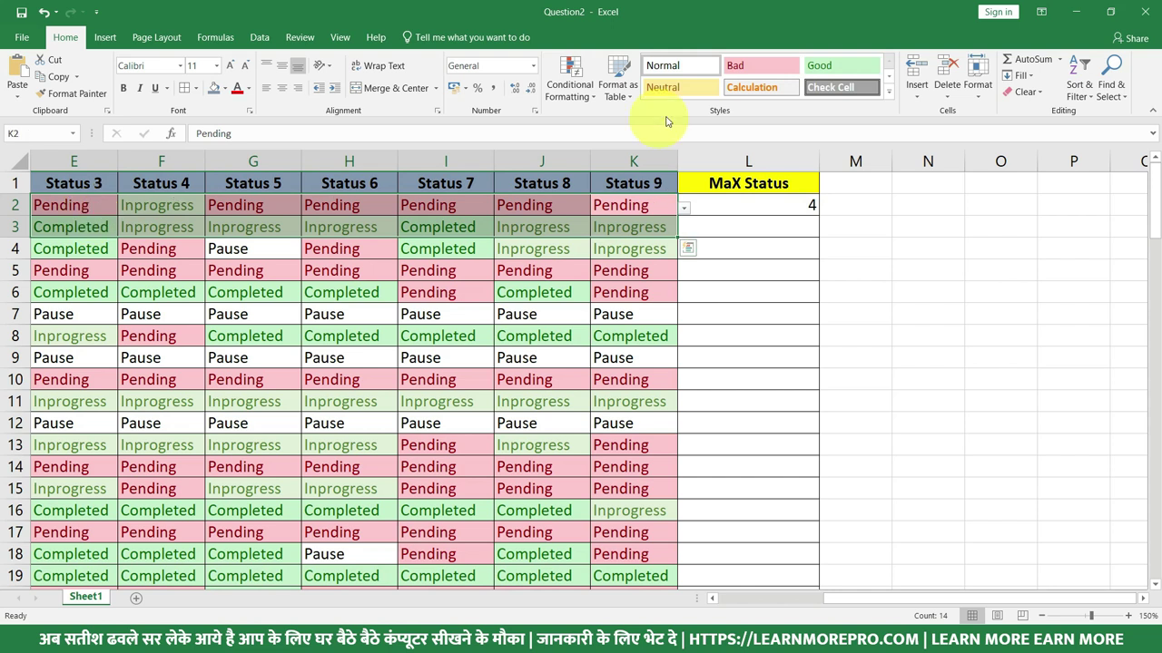
left_click(782, 197)
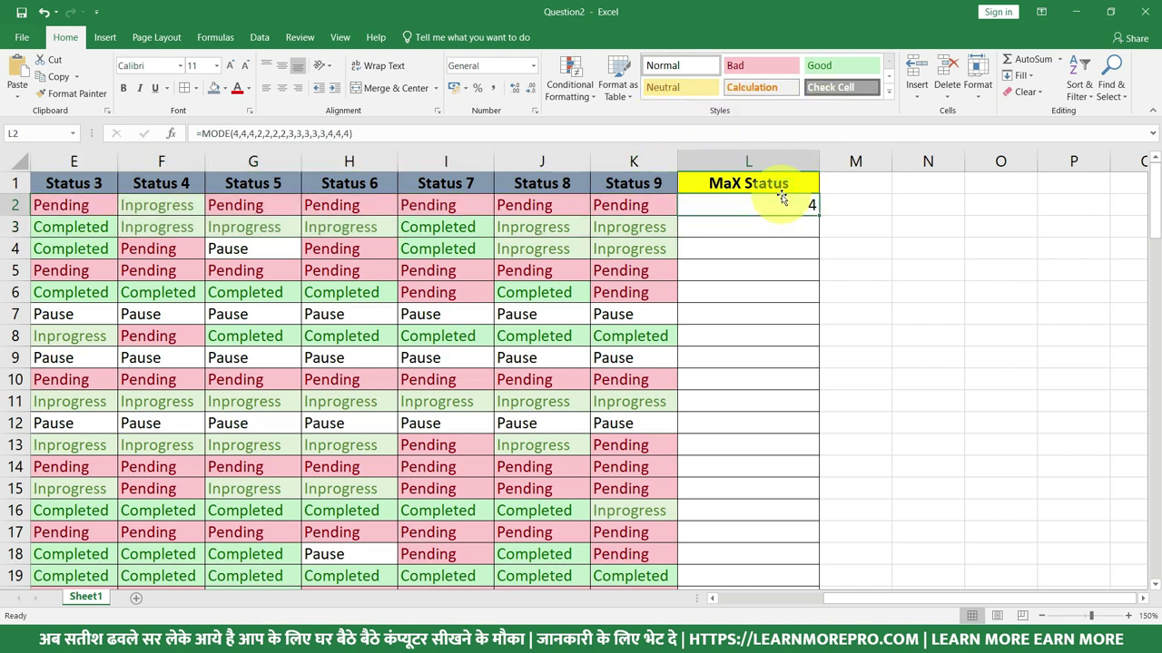
mouse_move(652, 205)
left_mouse_down()
mouse_move(17, 211)
mouse_move(194, 208)
left_mouse_up()
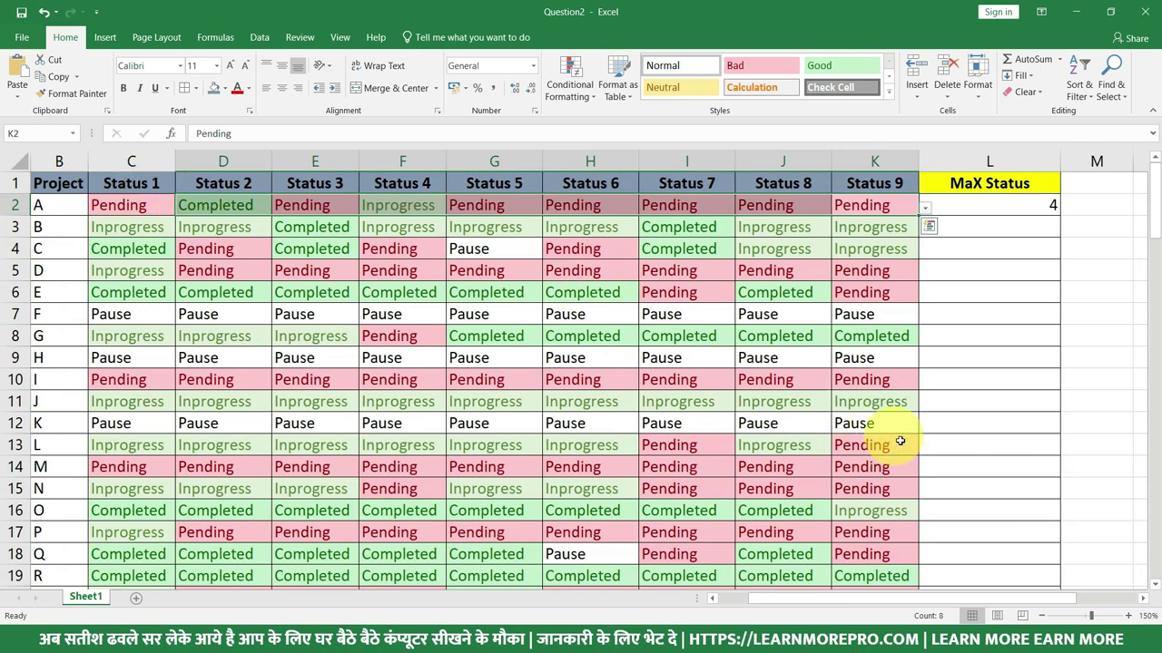
left_click_drag(1063, 602, 1117, 602)
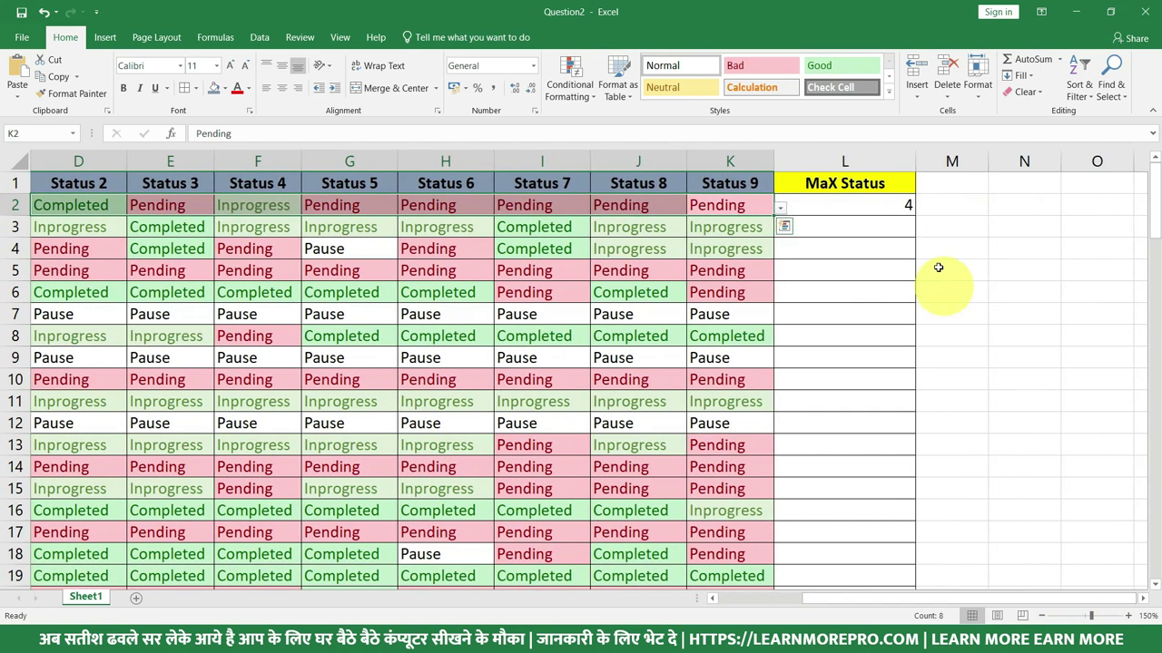
- Delete the test MODE formula from cell L2
left_click(731, 204)
left_click(830, 202)
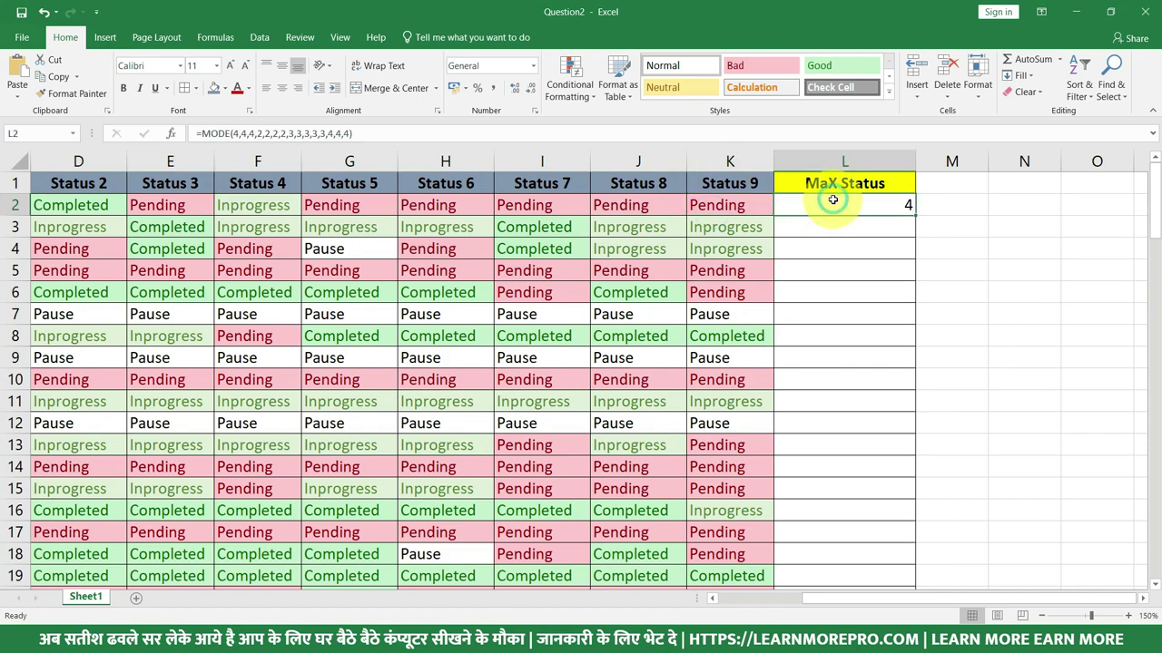
double_click(832, 201)
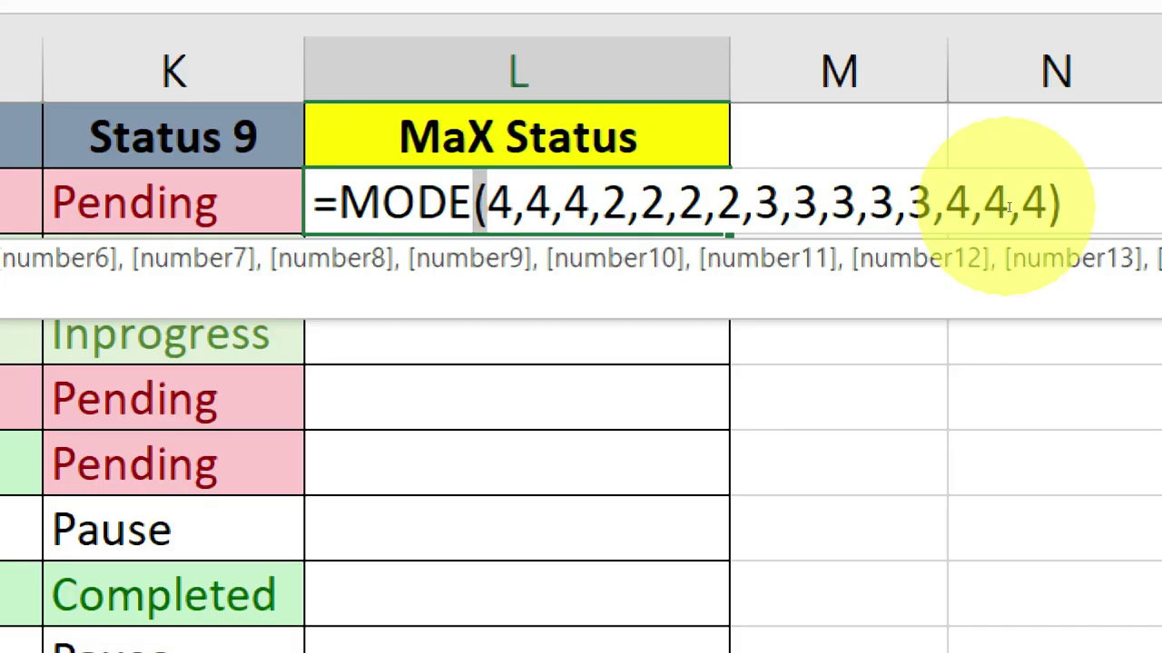
key("ctrl+Return")
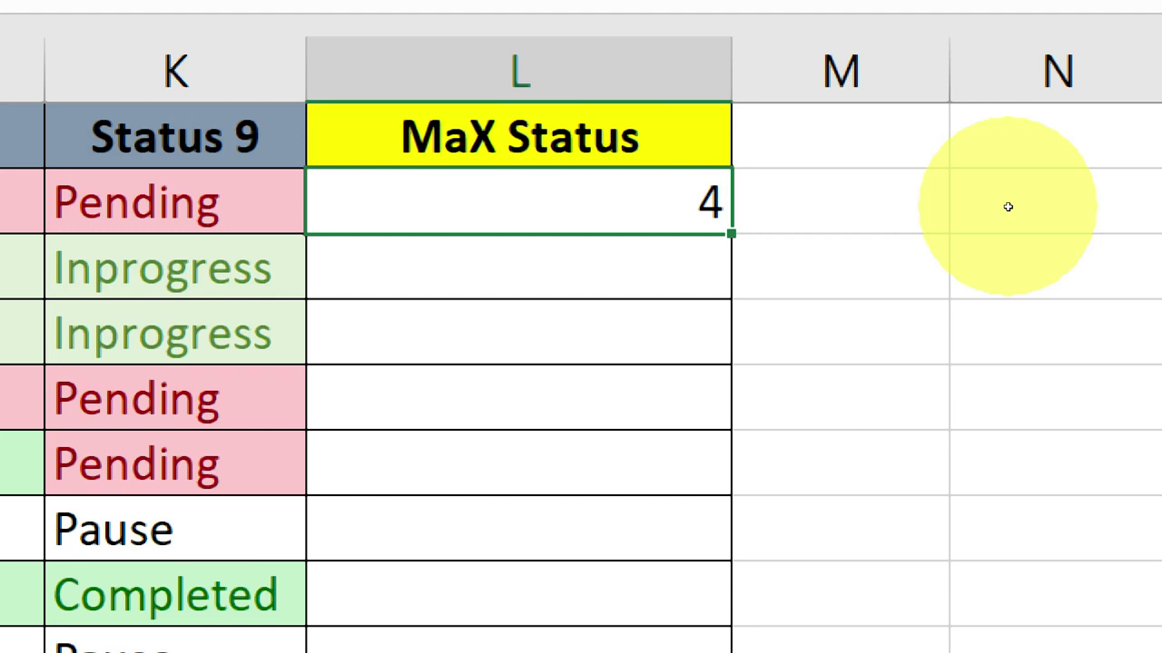
key("Delete")
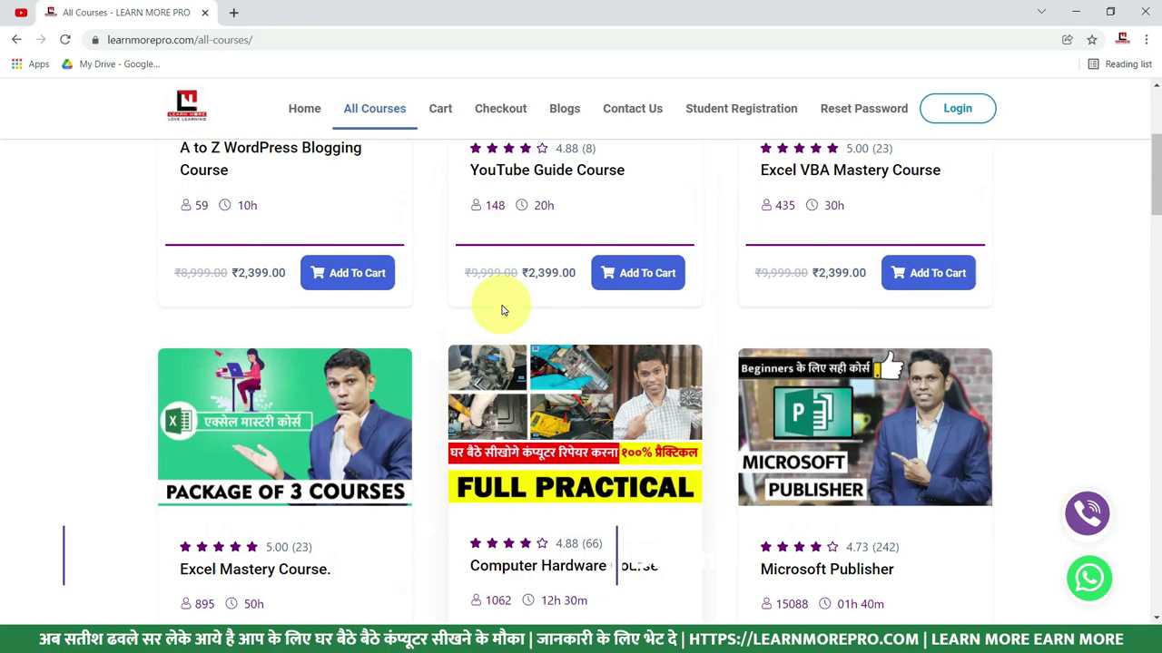
- Scroll through the LearnMorePro All Courses list of course cards and prices
scroll(501, 313, "down", 3)
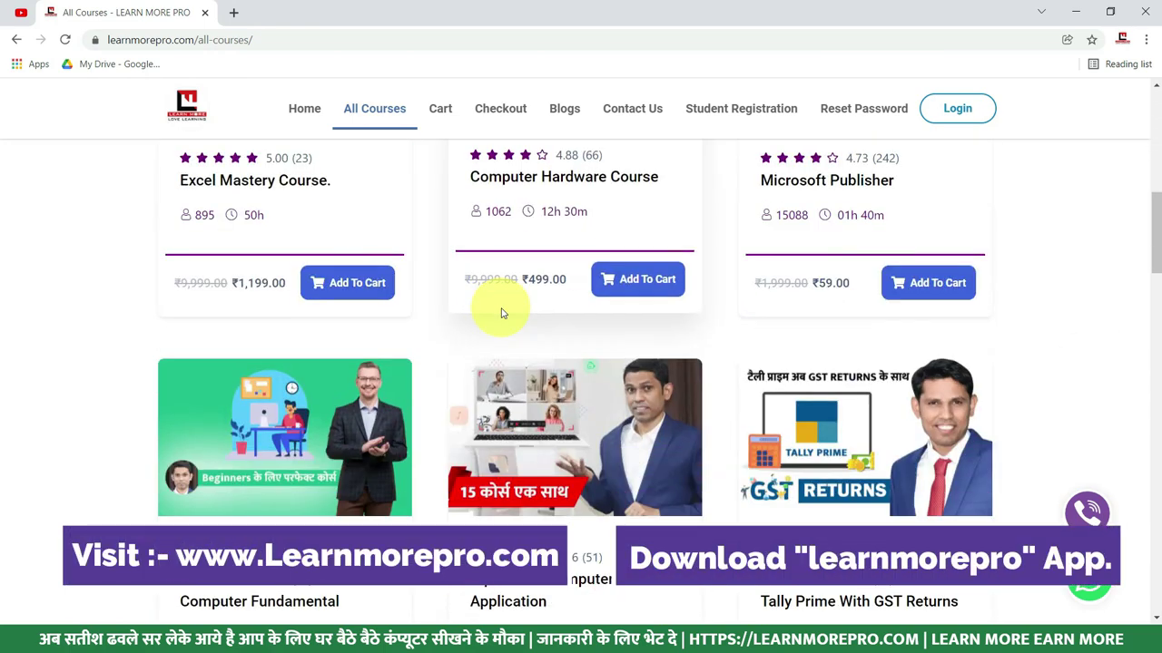
scroll(501, 313, "down", 3)
scroll(500, 313, "down", 3)
scroll(498, 318, "down", 2)
scroll(498, 320, "down", 3)
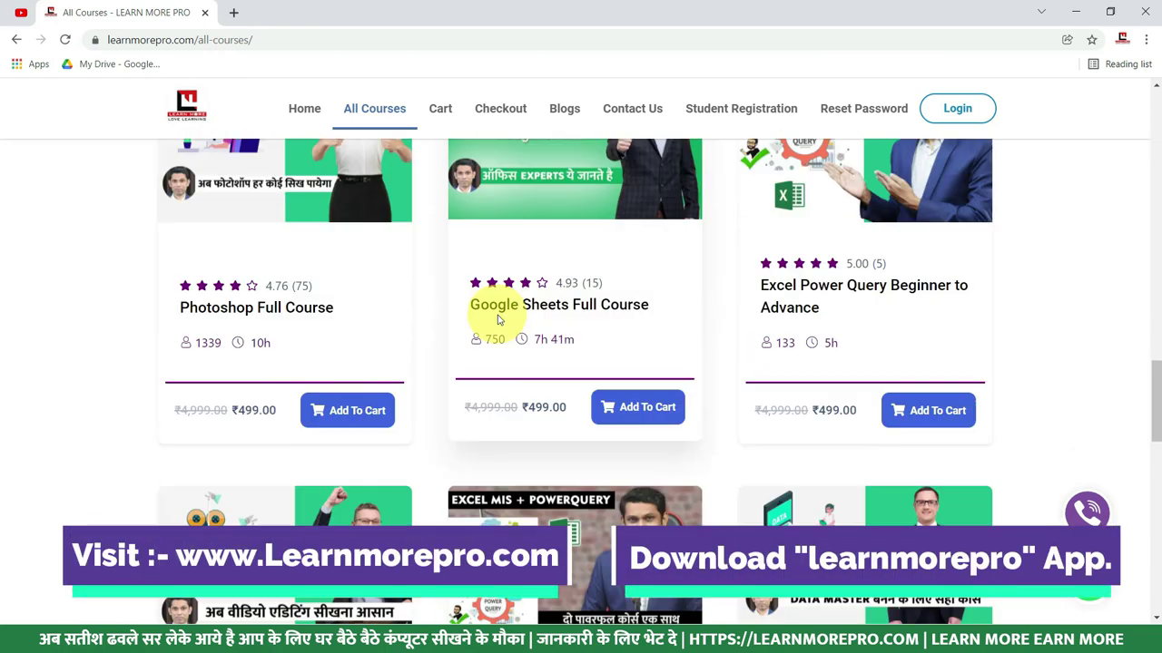
scroll(499, 320, "down", 4)
scroll(500, 320, "down", 3)
scroll(502, 321, "down", 3)
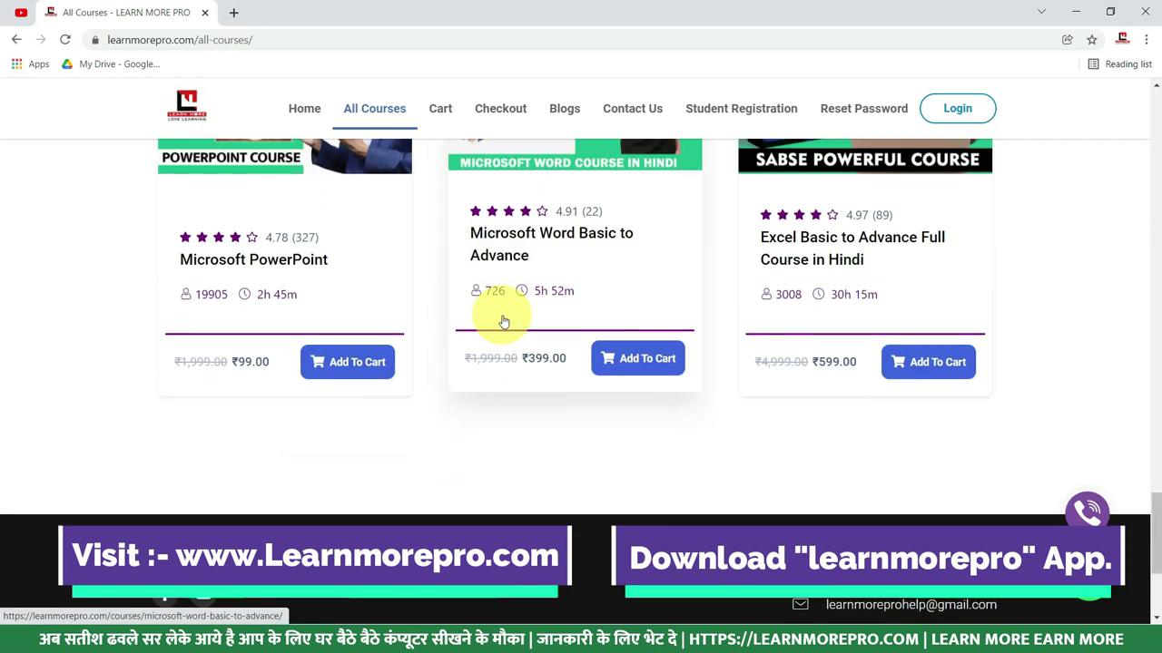
scroll(504, 323, "up", 2)
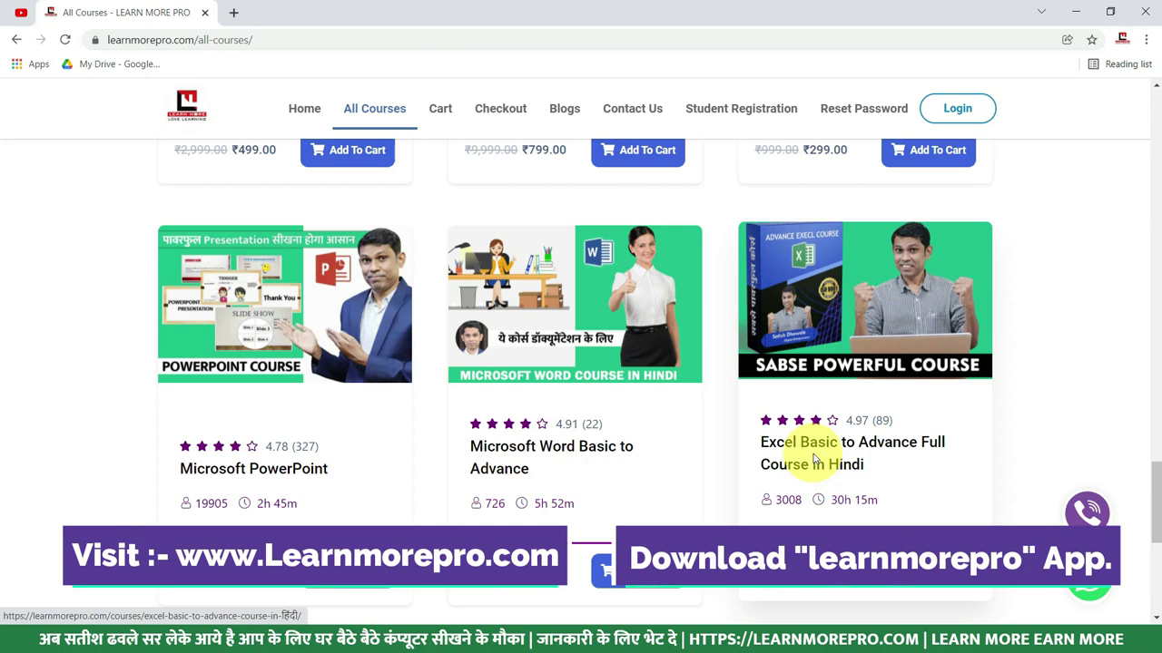
scroll(802, 451, "up", 1)
scroll(802, 451, "up", 5)
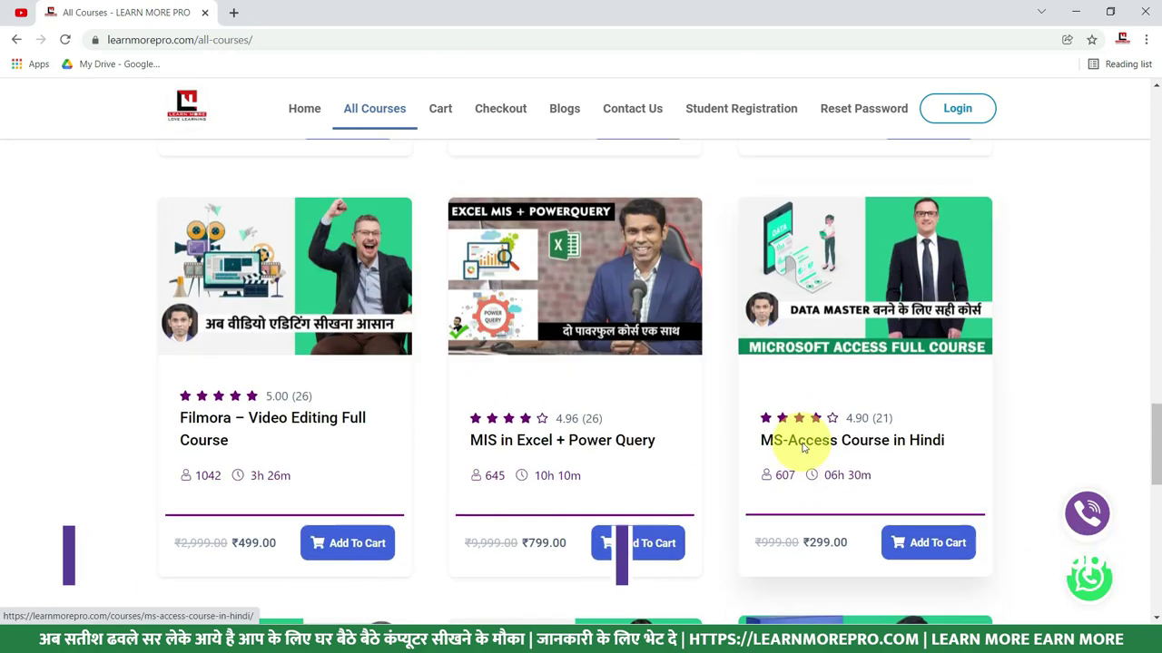
scroll(791, 441, "up", 5)
scroll(804, 441, "up", 5)
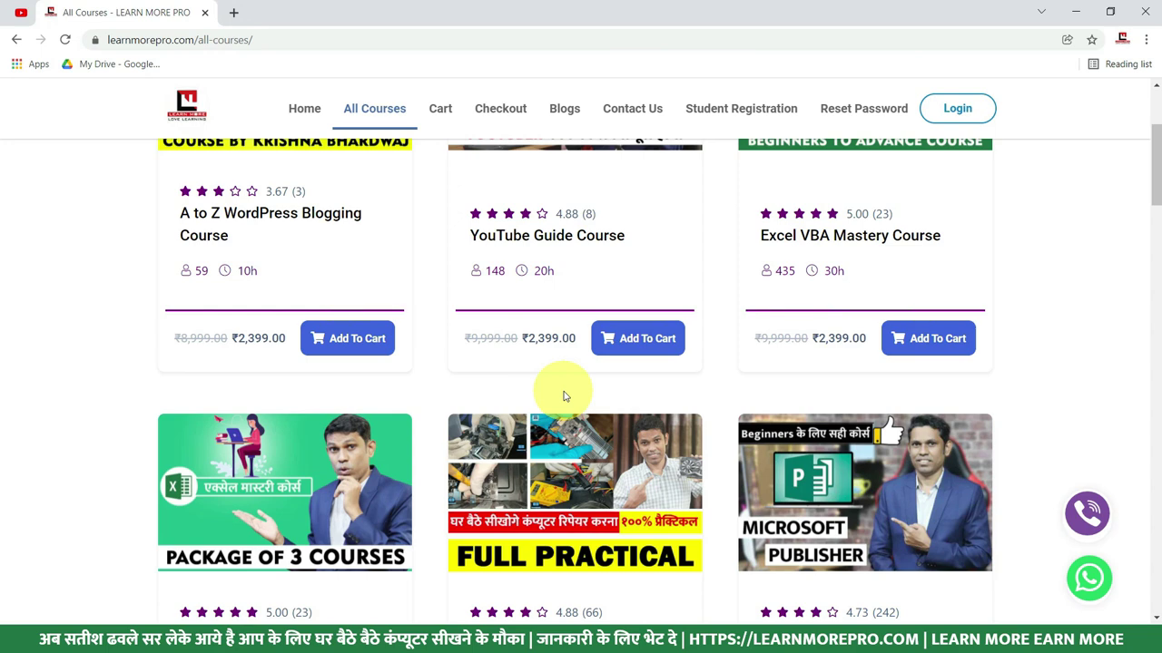
scroll(563, 395, "down", 4)
scroll(563, 398, "down", 3)
scroll(564, 396, "down", 4)
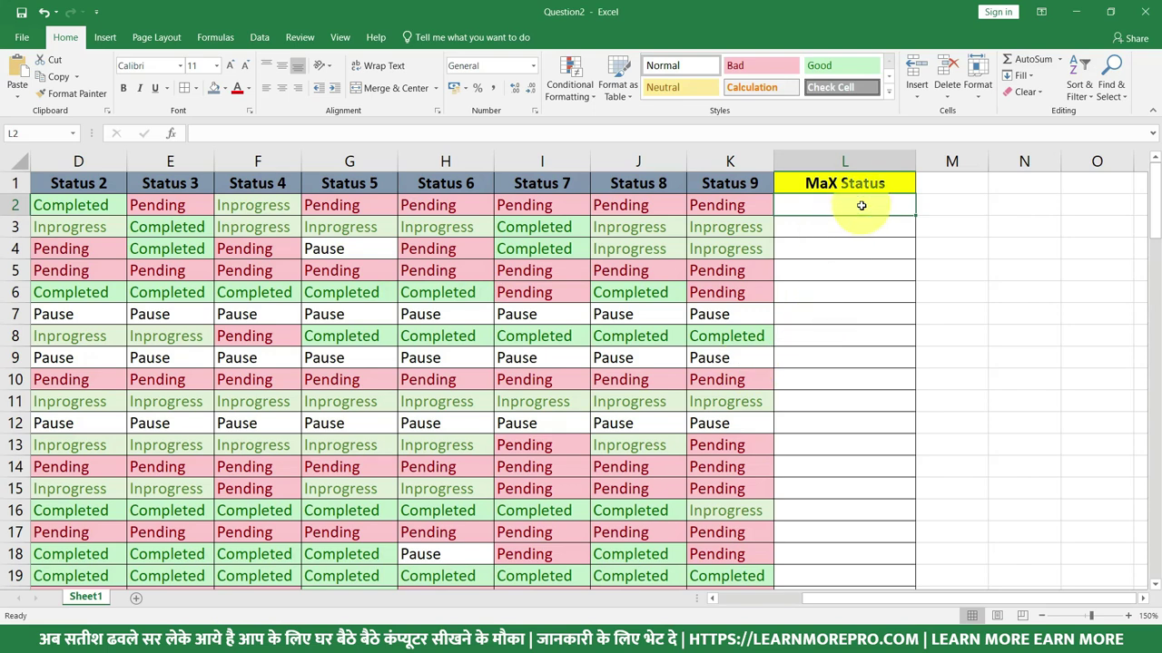
- Start =MATCH( in L2 with project A's range C2:K2 as the lookup value
type("=mat")
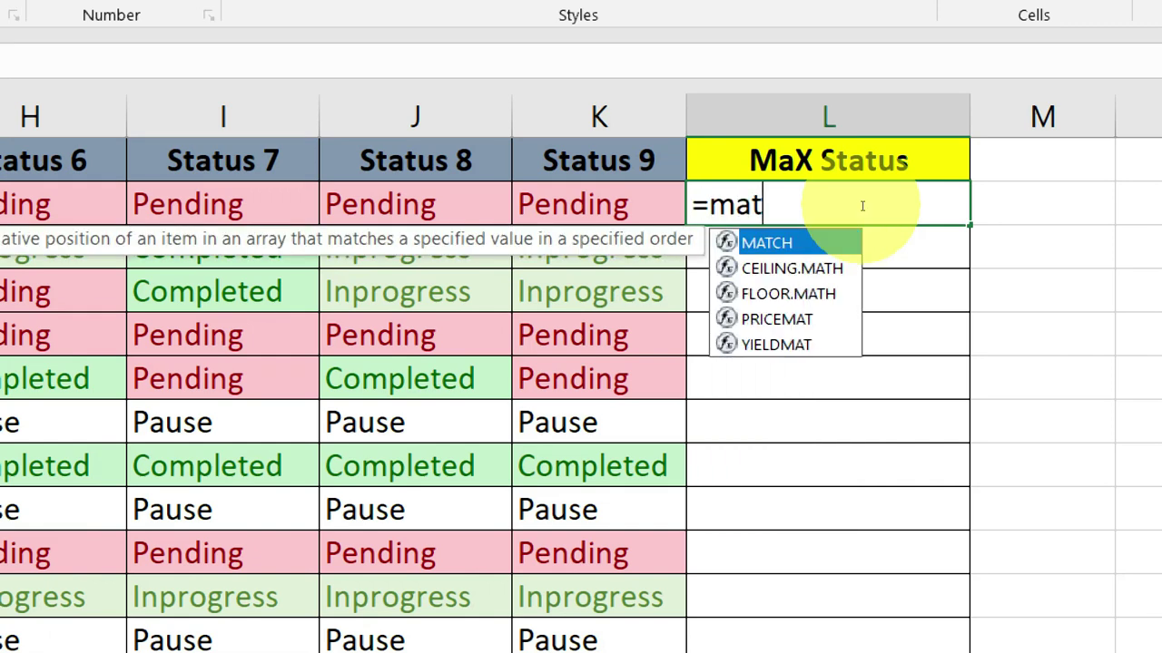
key("Tab")
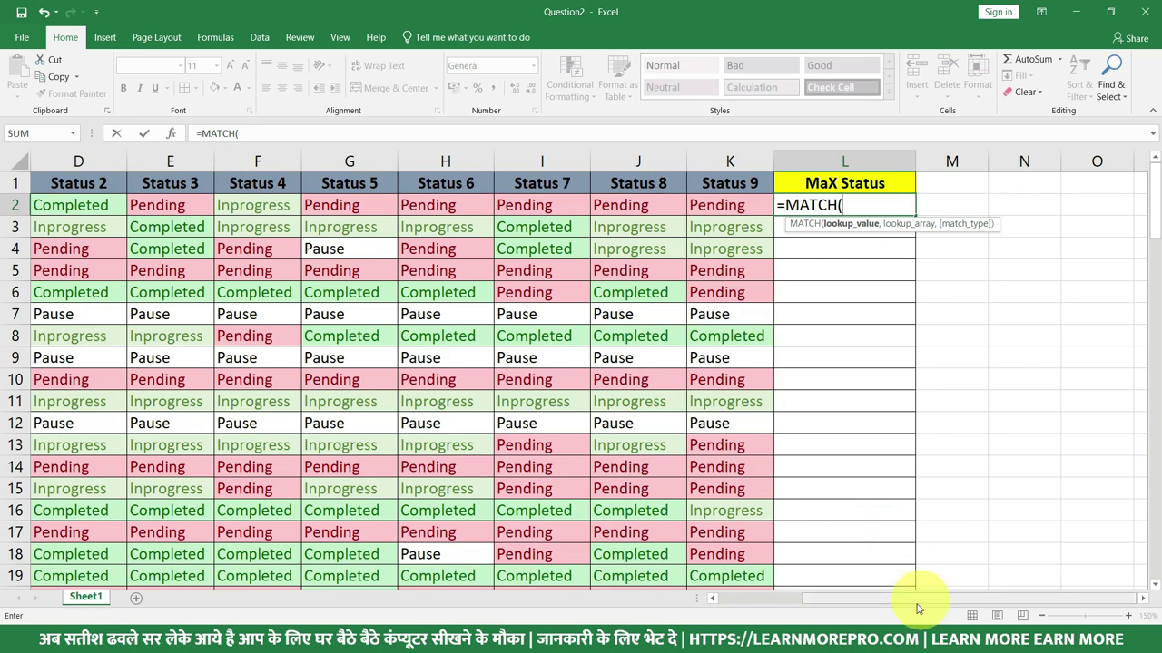
left_click_drag(917, 608, 822, 590)
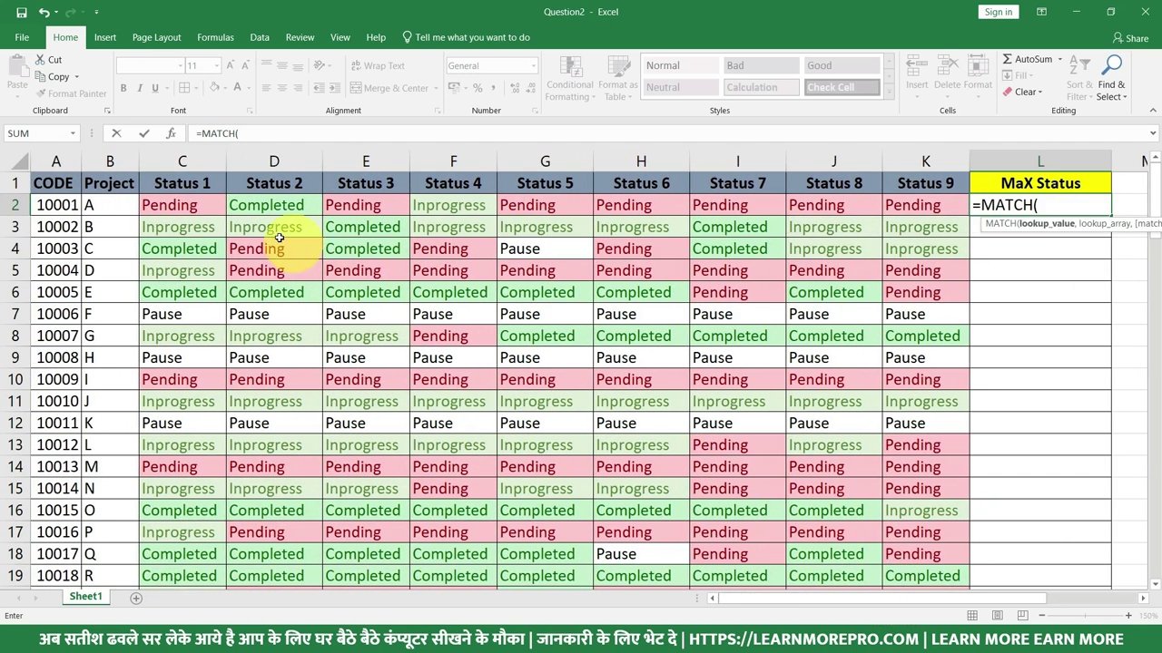
left_click(198, 211)
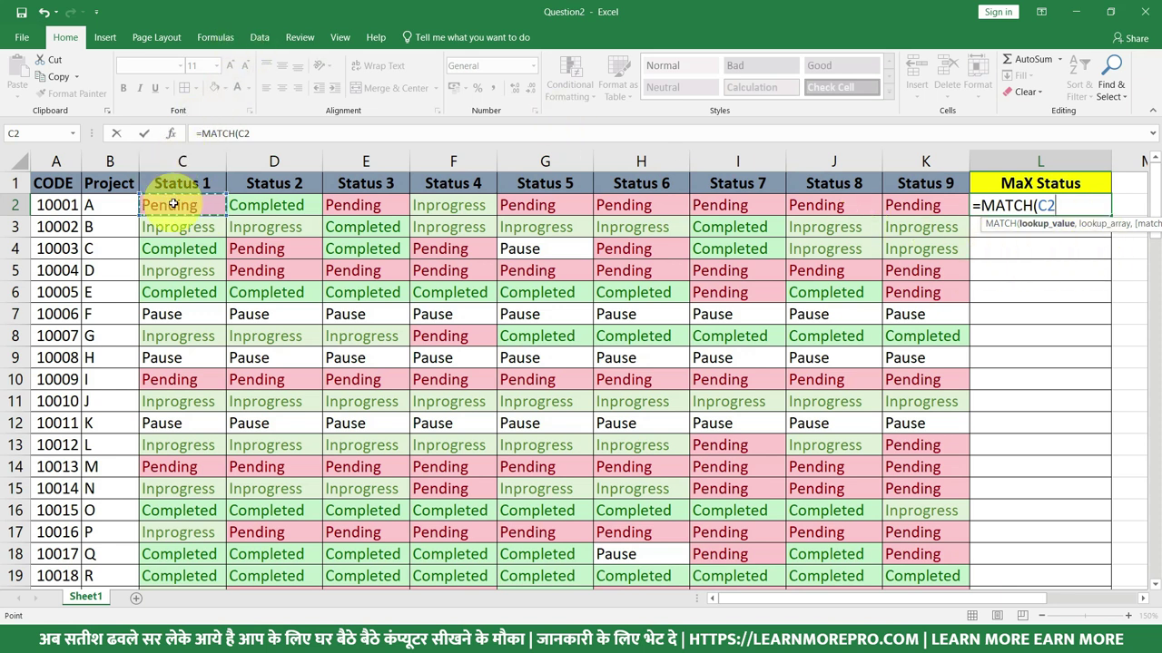
left_click_drag(173, 205, 882, 204)
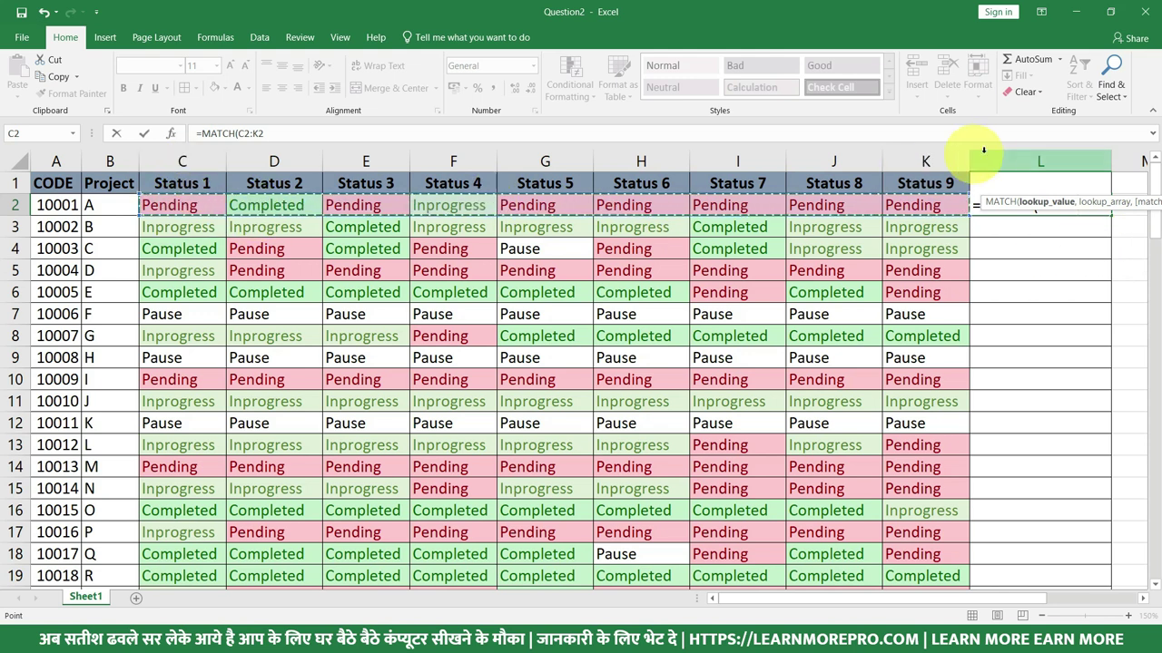
left_click(1029, 601)
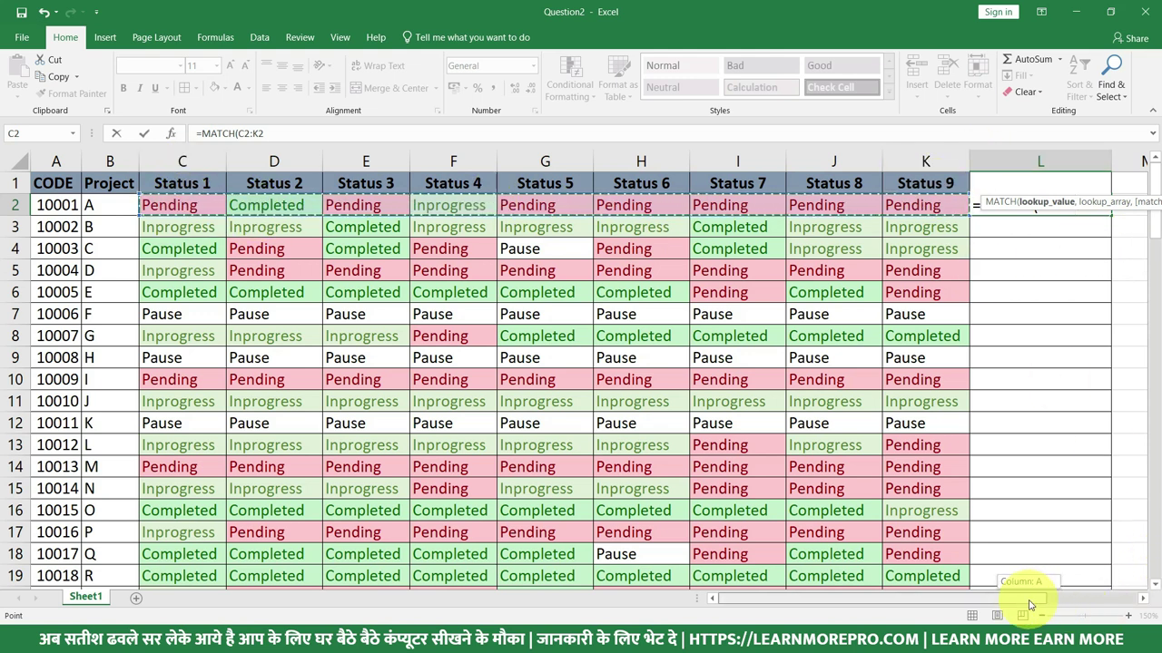
left_click_drag(1029, 606, 1110, 599)
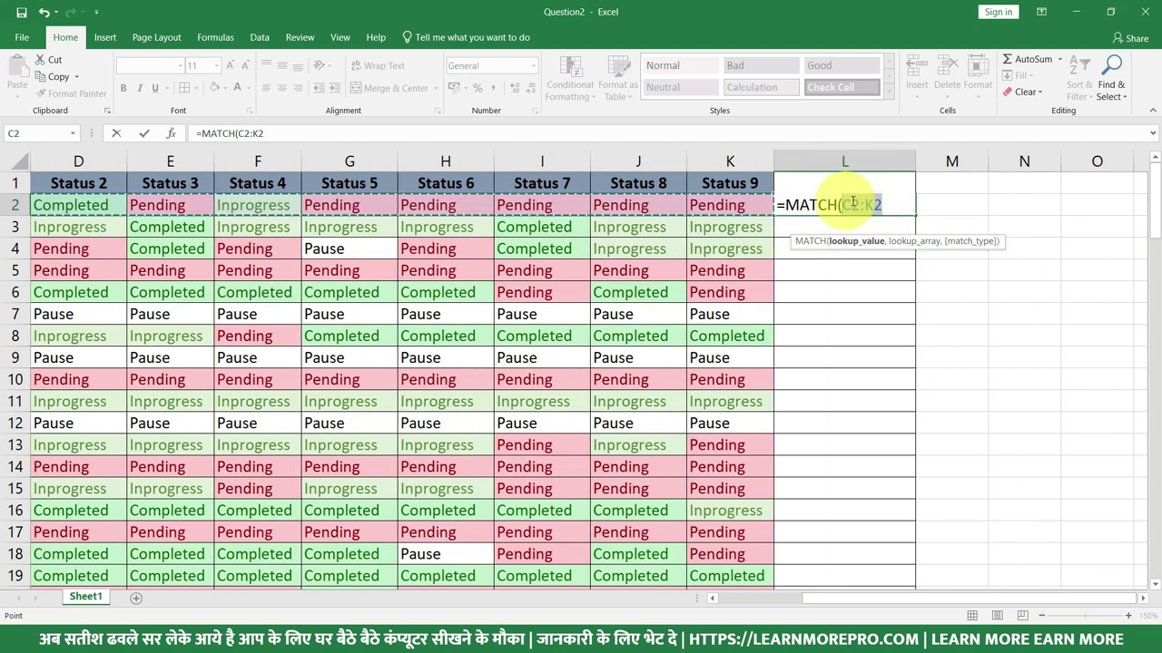
left_click(885, 205)
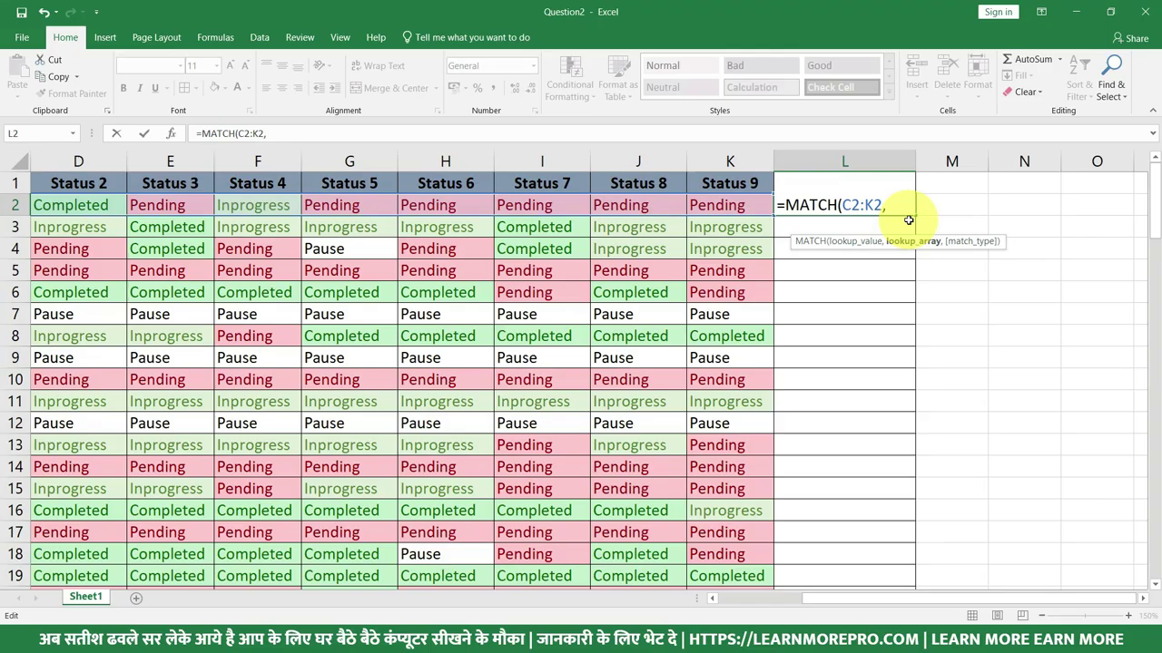
- Use C2:K2 again as the lookup array, add ,0) and commit the MATCH formula
left_click_drag(703, 209, 62, 215)
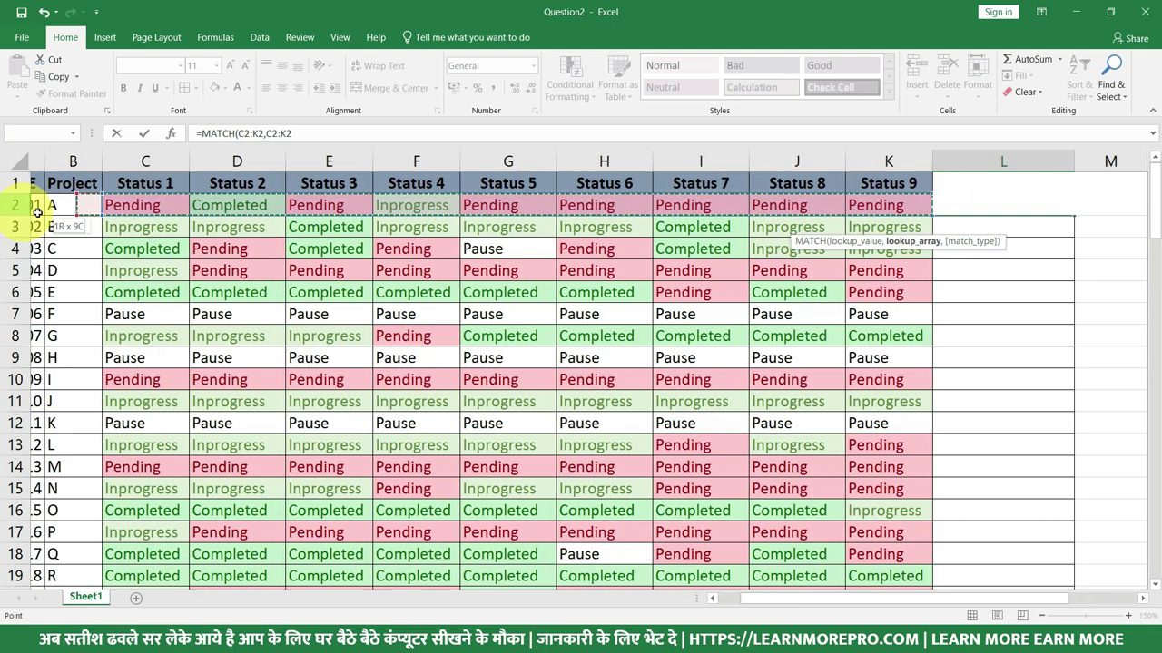
left_click_drag(54, 212, 159, 203)
left_click(1032, 599)
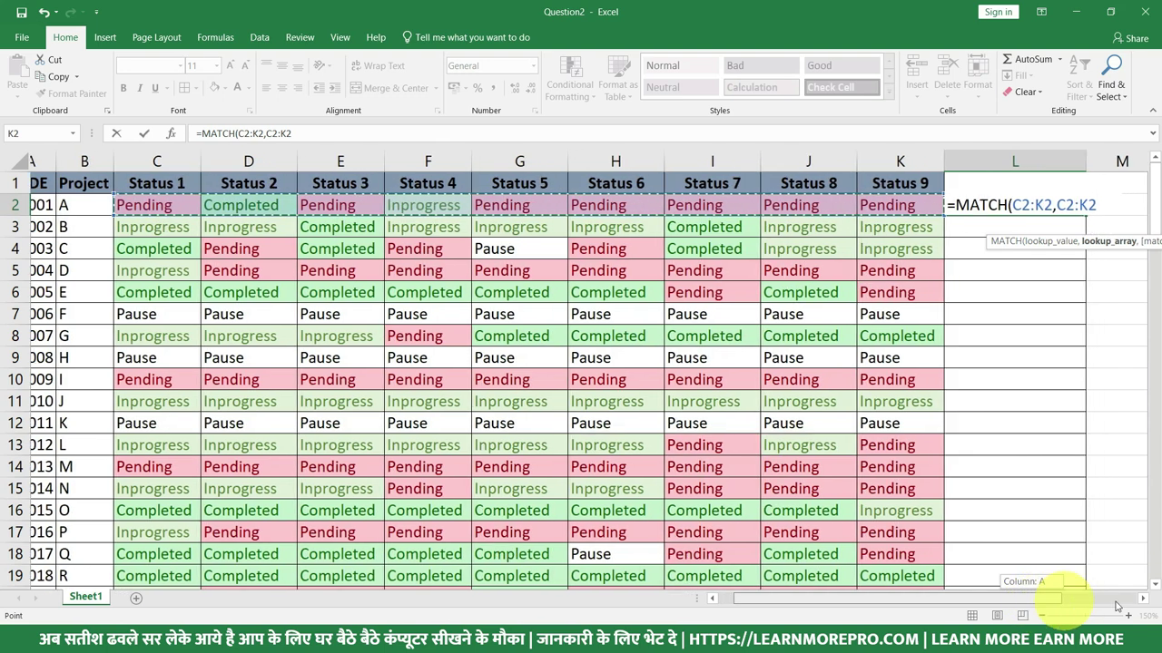
left_click_drag(1032, 606, 1078, 603)
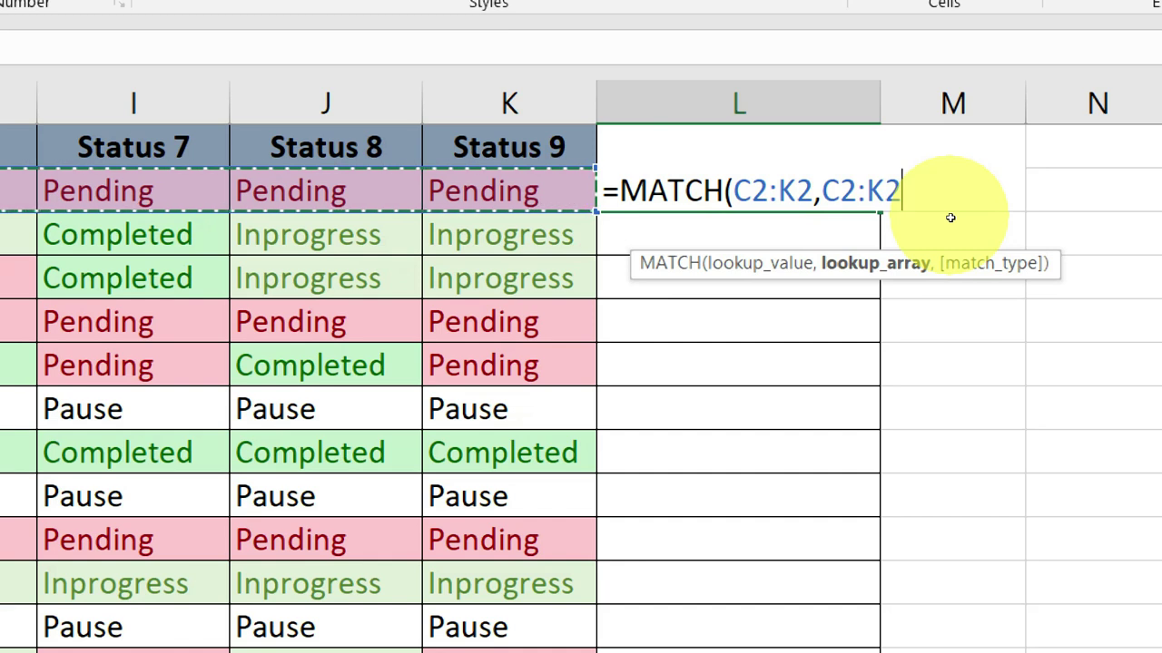
type(",0")
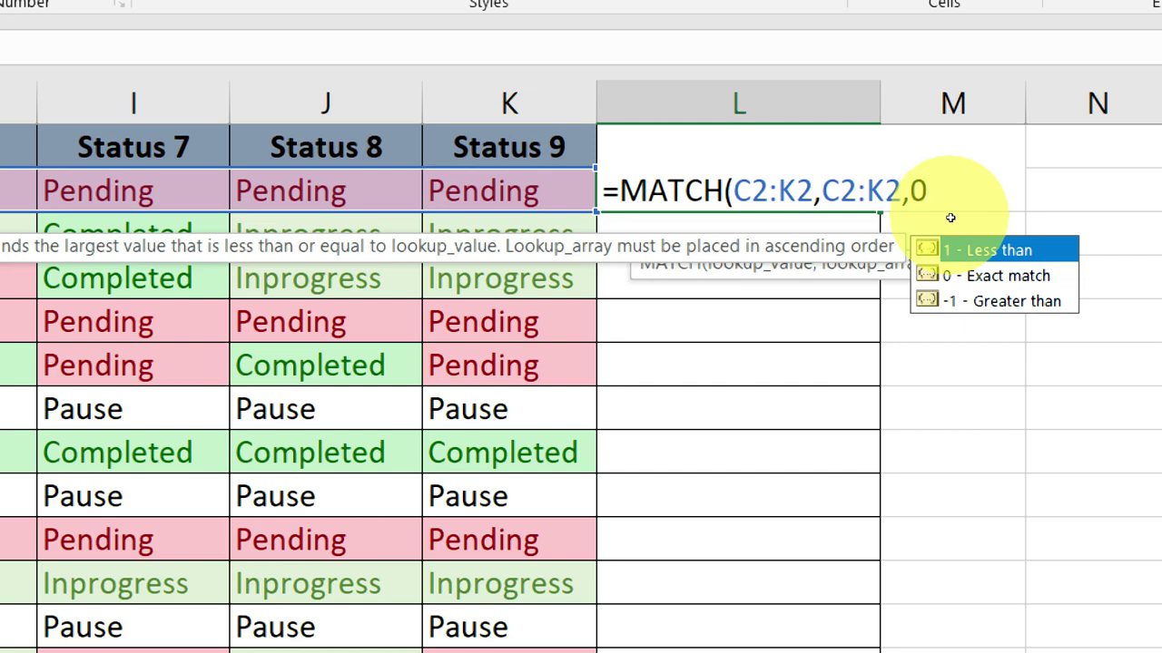
type(")")
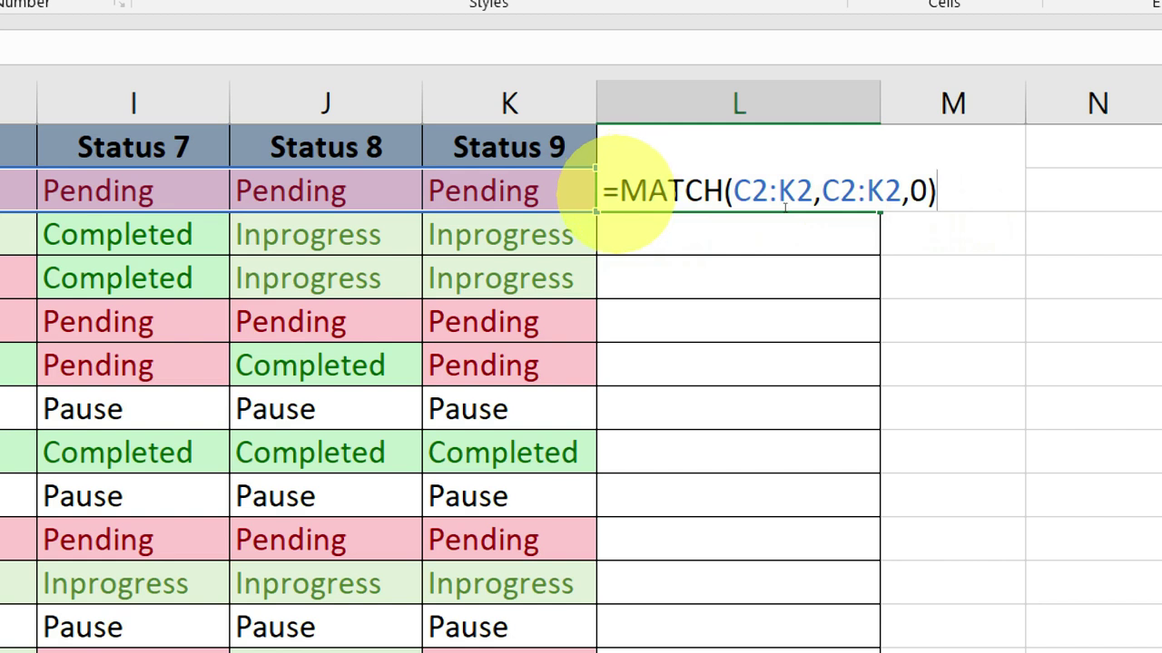
key("Return")
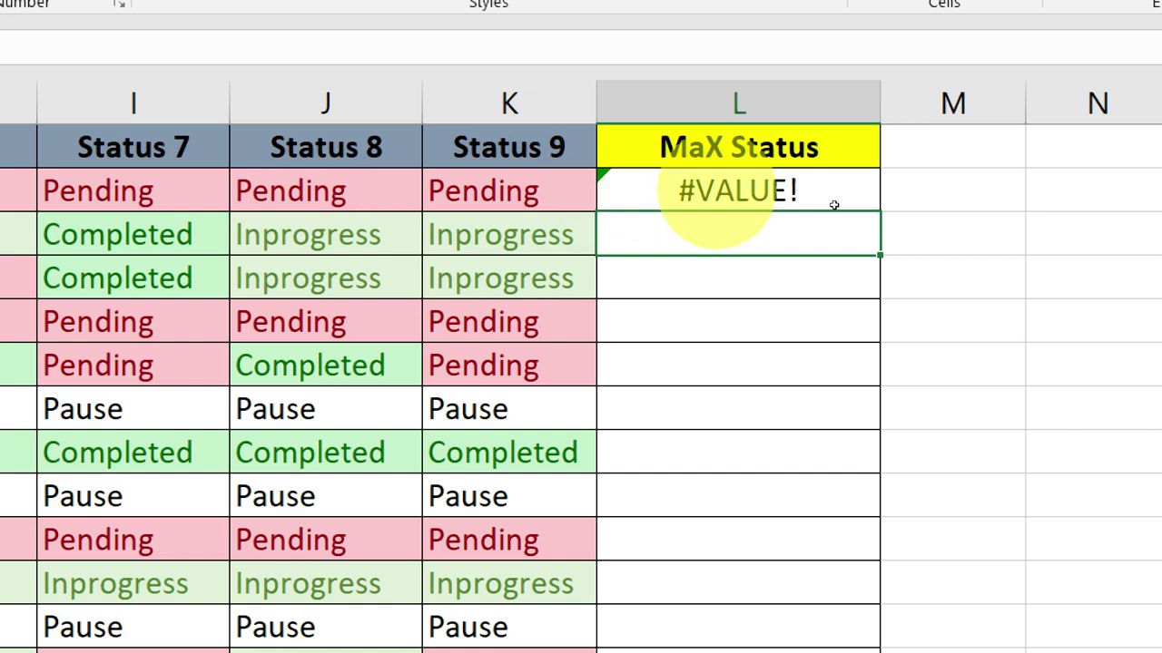
- Evaluate the MATCH(C2:K2,C2:K2,0) part of L2's formula with F9 to get {1,2,1,4,1,1,1,1,1}
double_click(721, 190)
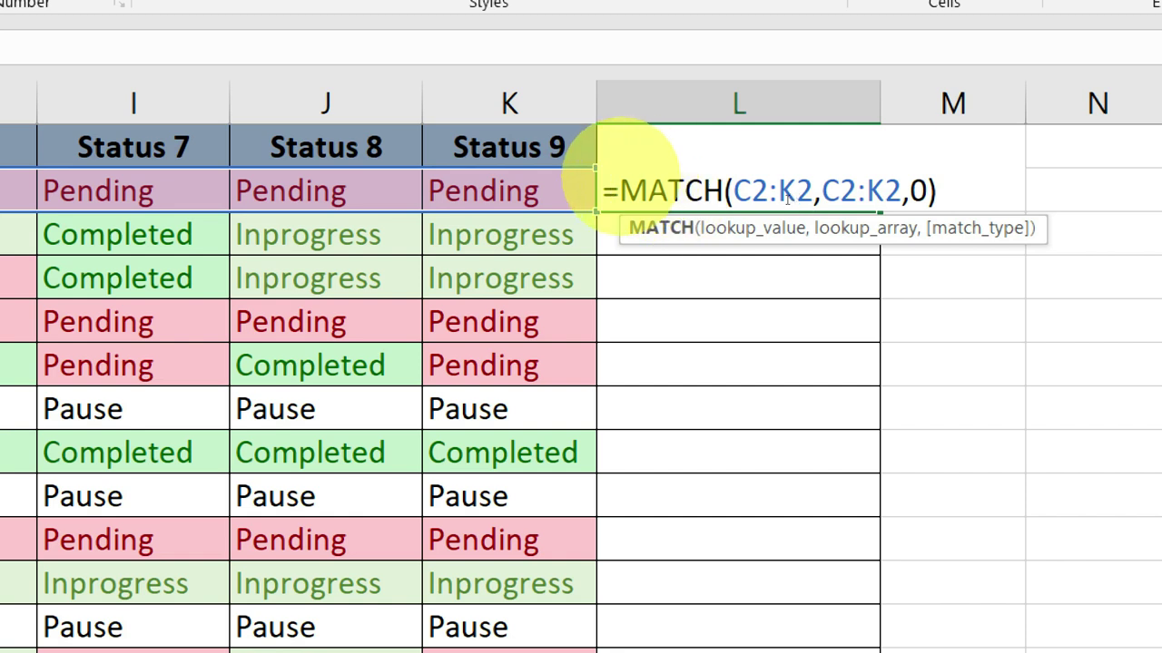
left_click_drag(621, 191, 956, 221)
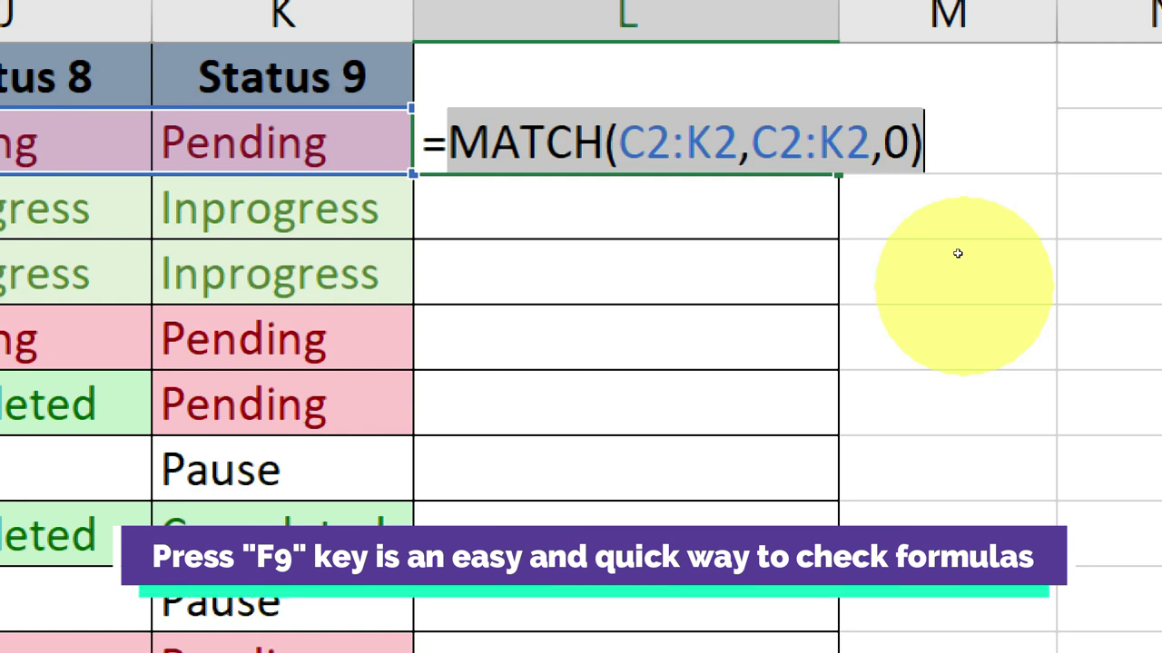
key("F9")
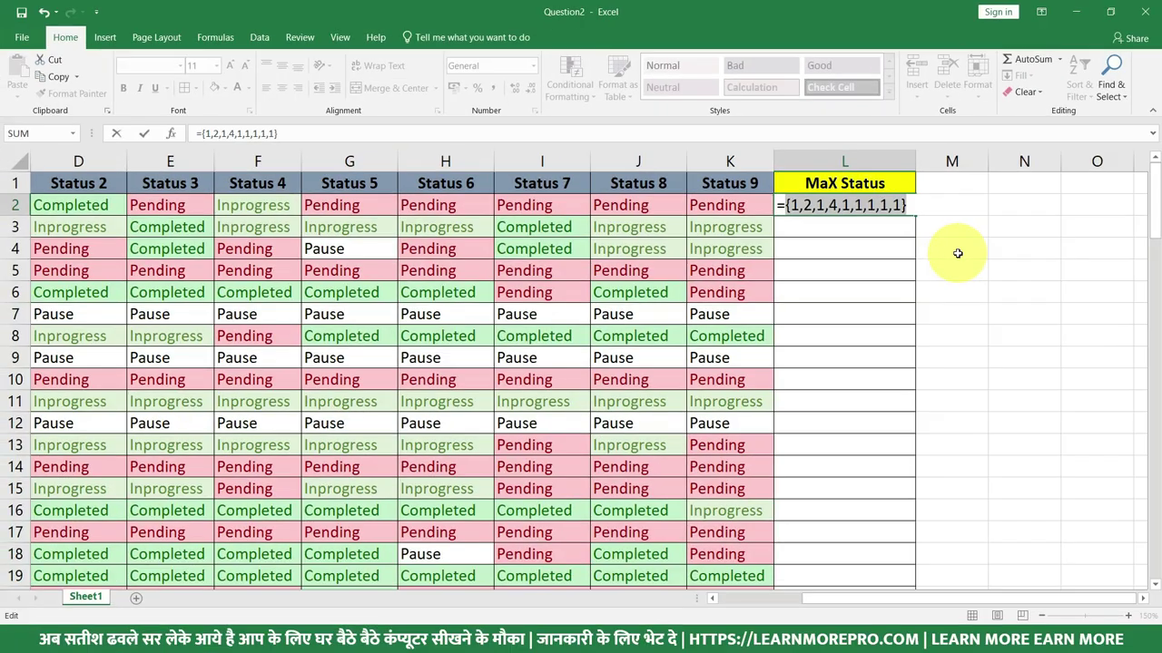
left_click_drag(885, 600, 828, 603)
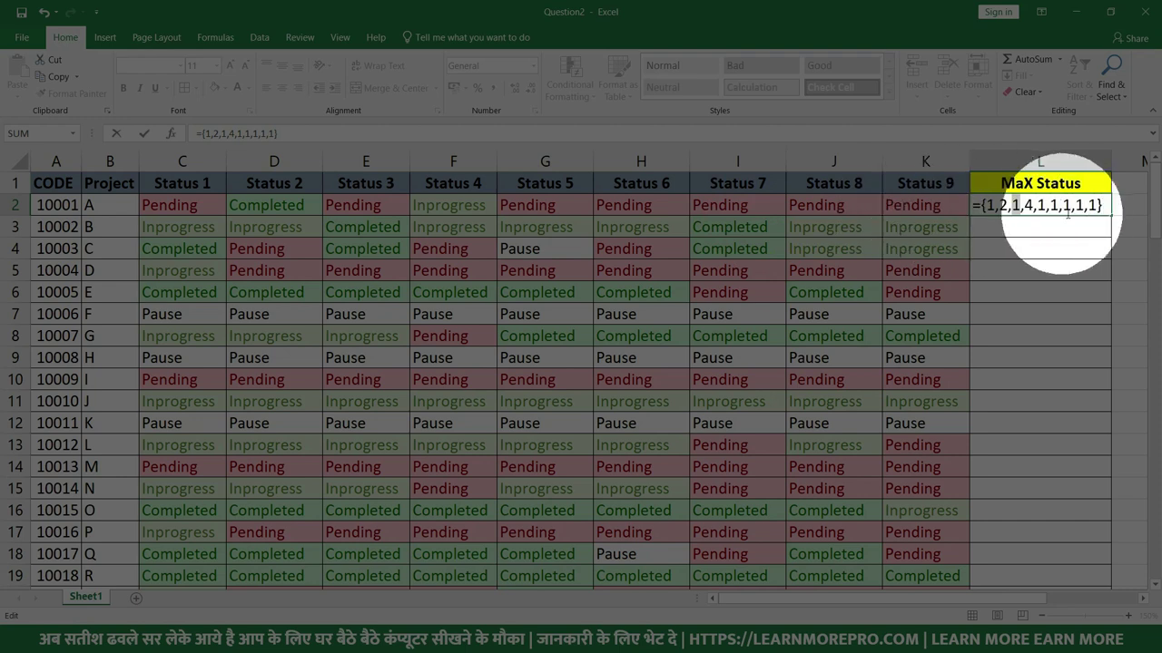
double_click(1042, 205)
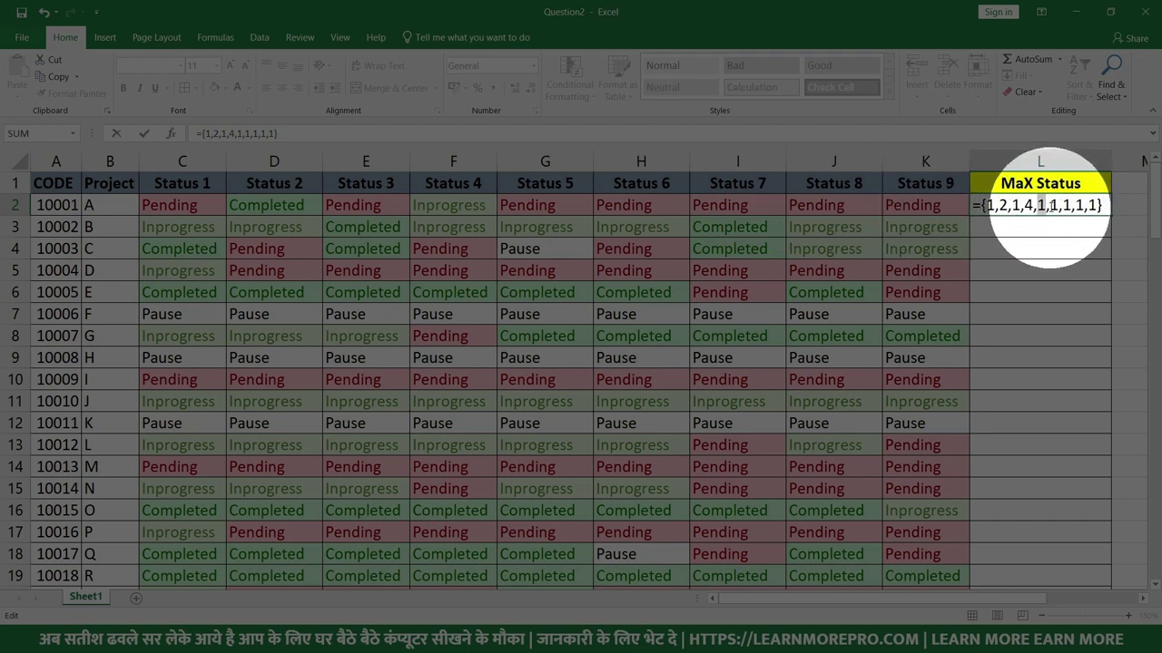
left_click(1093, 205)
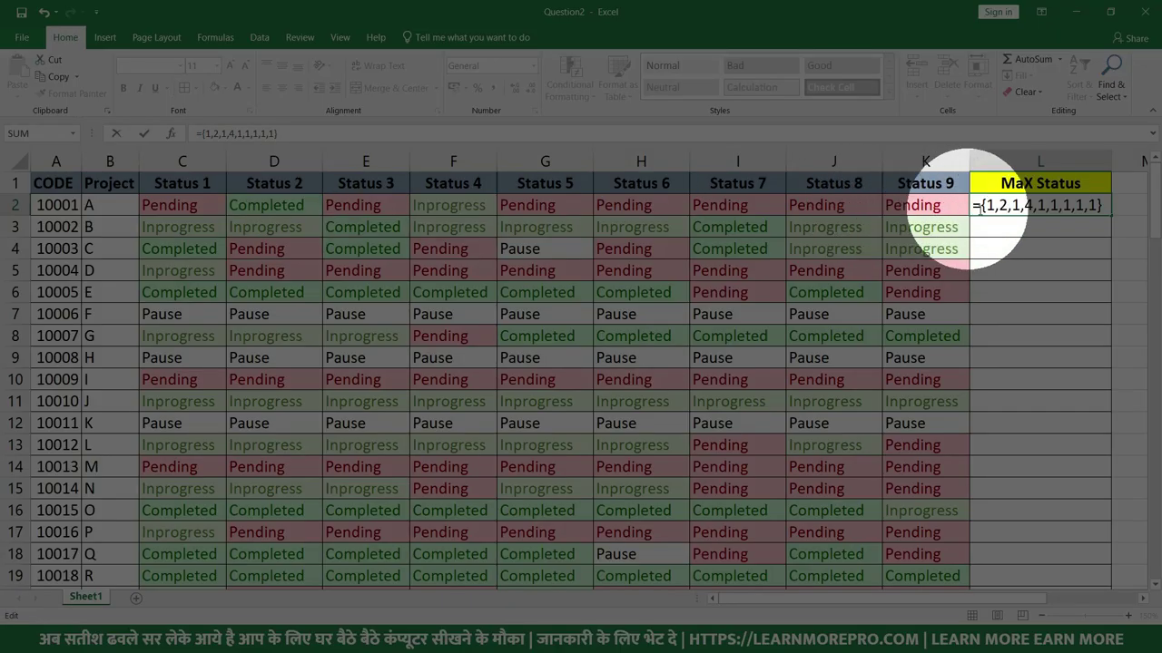
- Point out the 1s in the evaluated array, then cancel to restore =MATCH(C2:K2,C2:K2,0)
left_click(1003, 206)
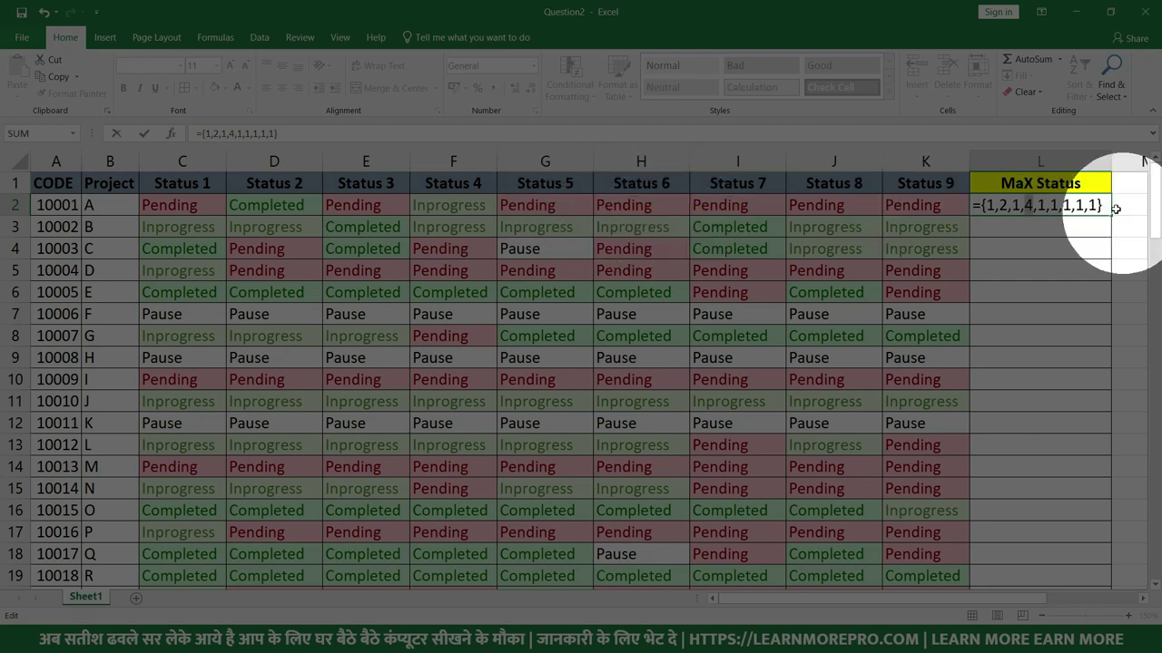
double_click(1071, 207)
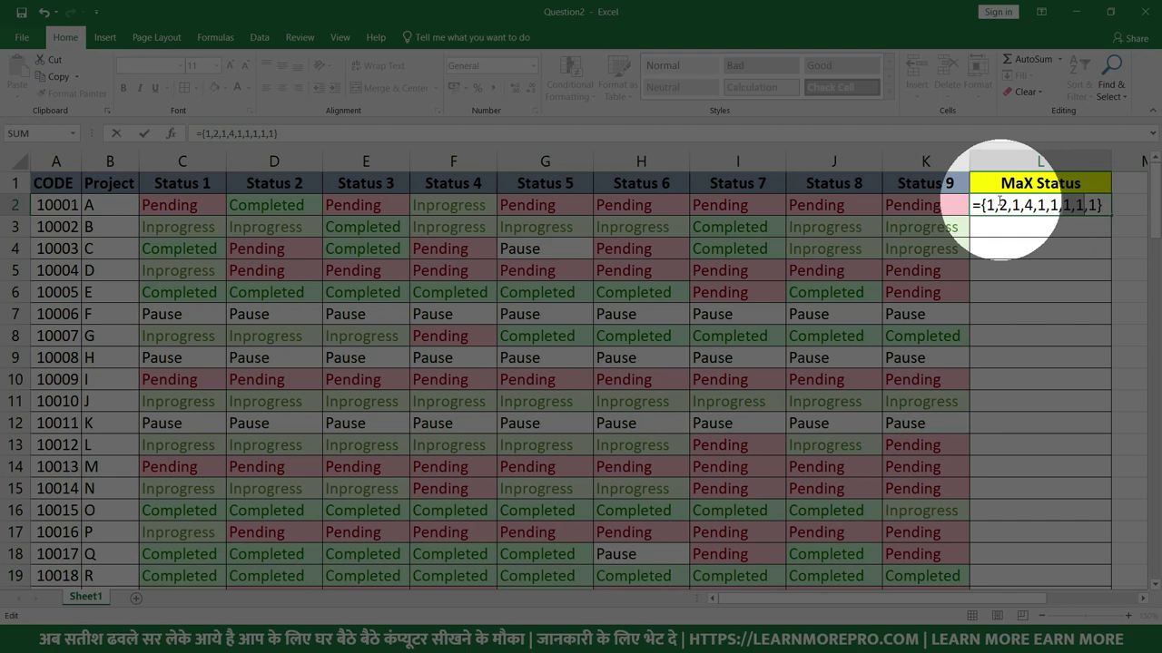
key("Escape")
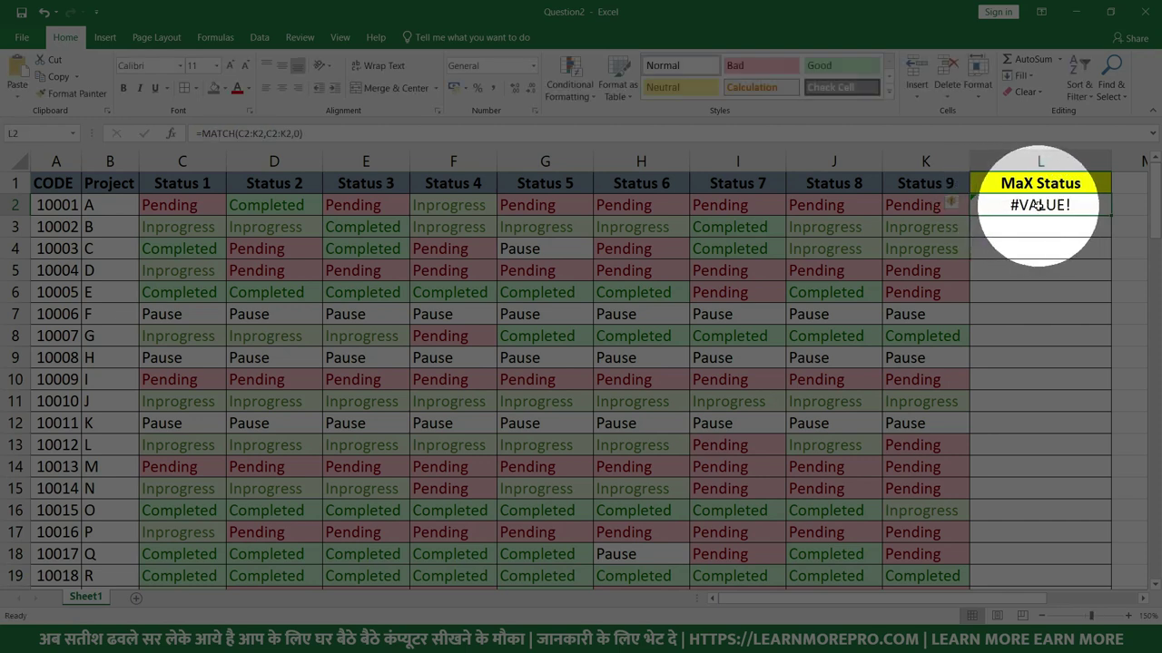
- Change H2's status from Pending to Inprogress, then select the MATCH expression in L2
left_click(676, 205)
left_click(695, 207)
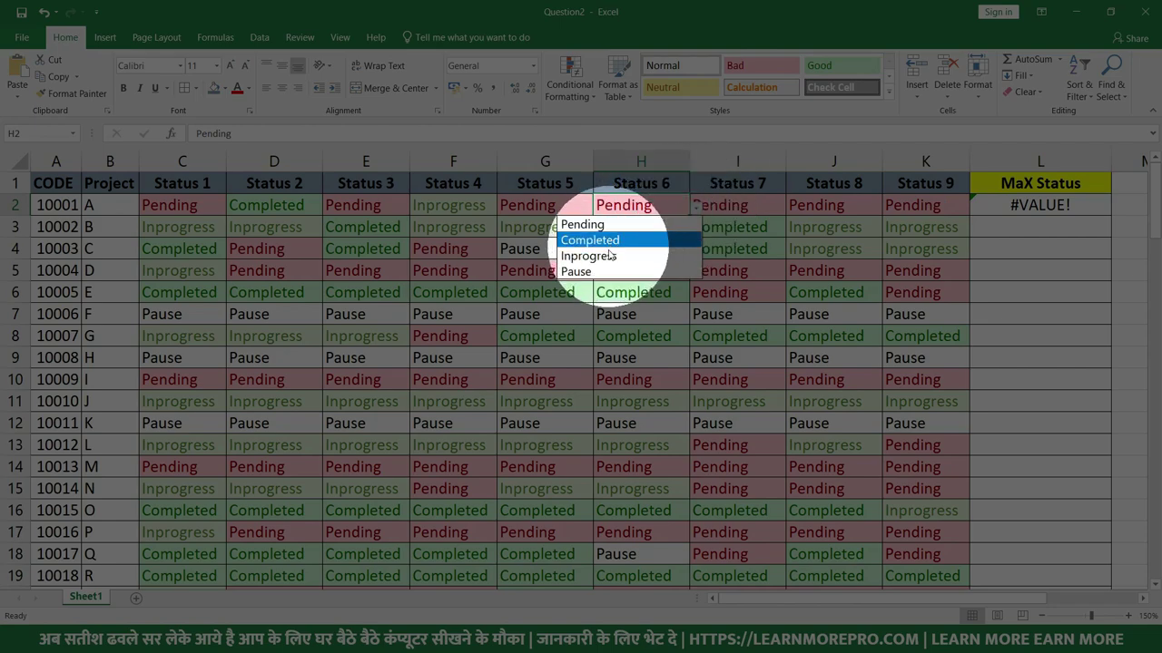
left_click(626, 255)
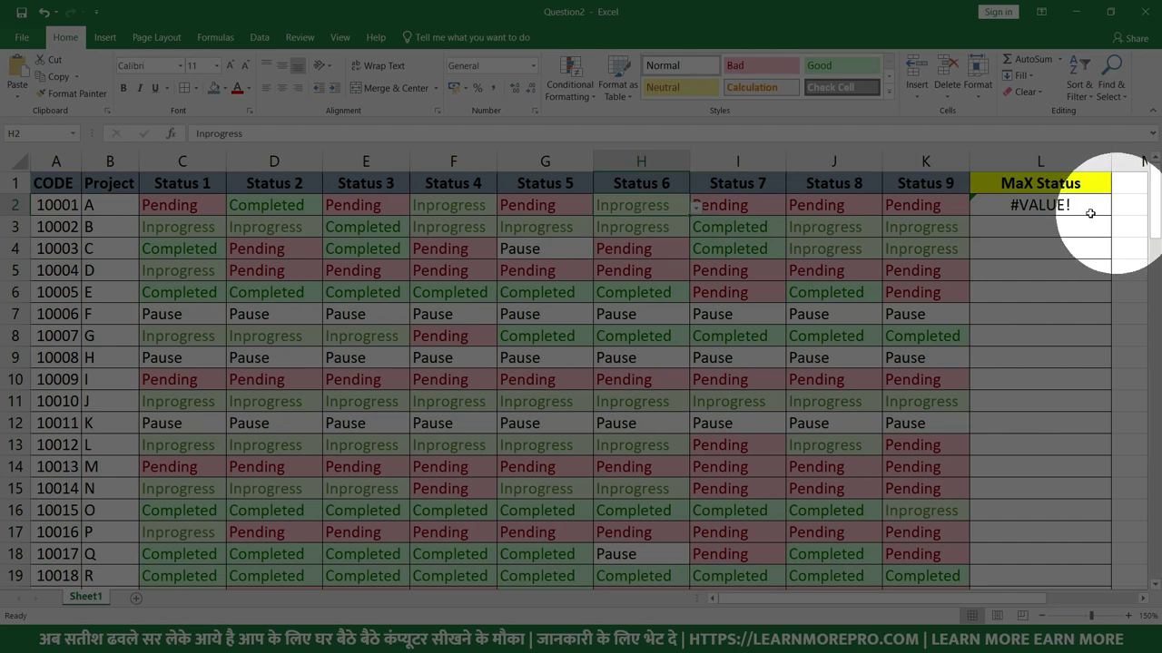
double_click(1067, 205)
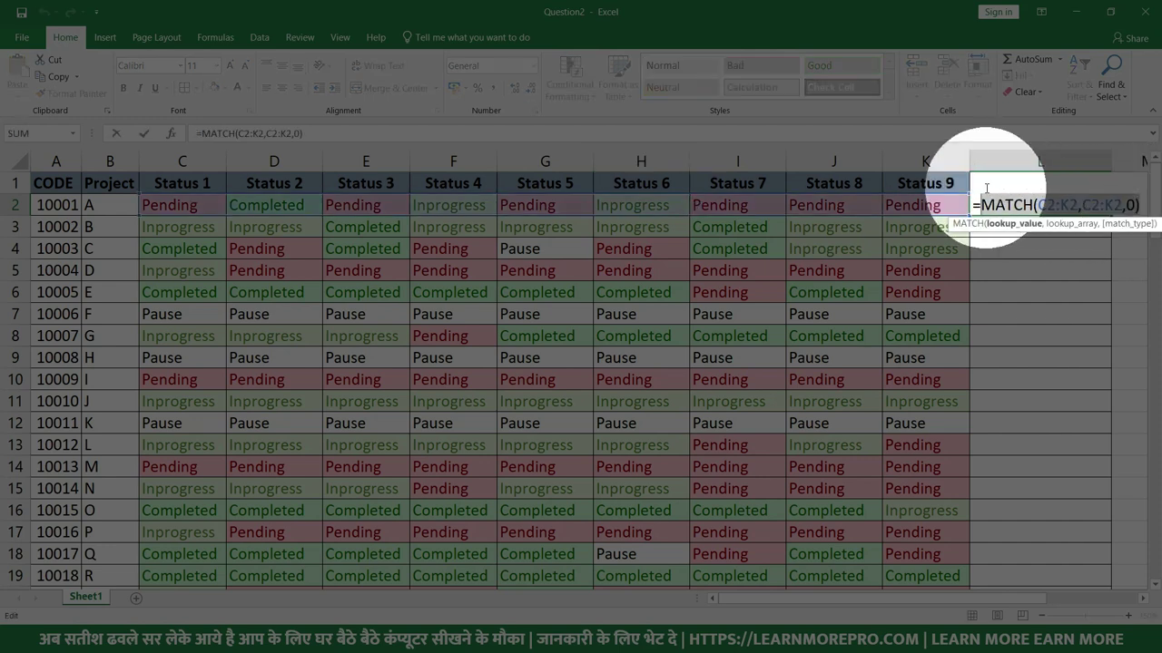
left_click_drag(1144, 205, 980, 205)
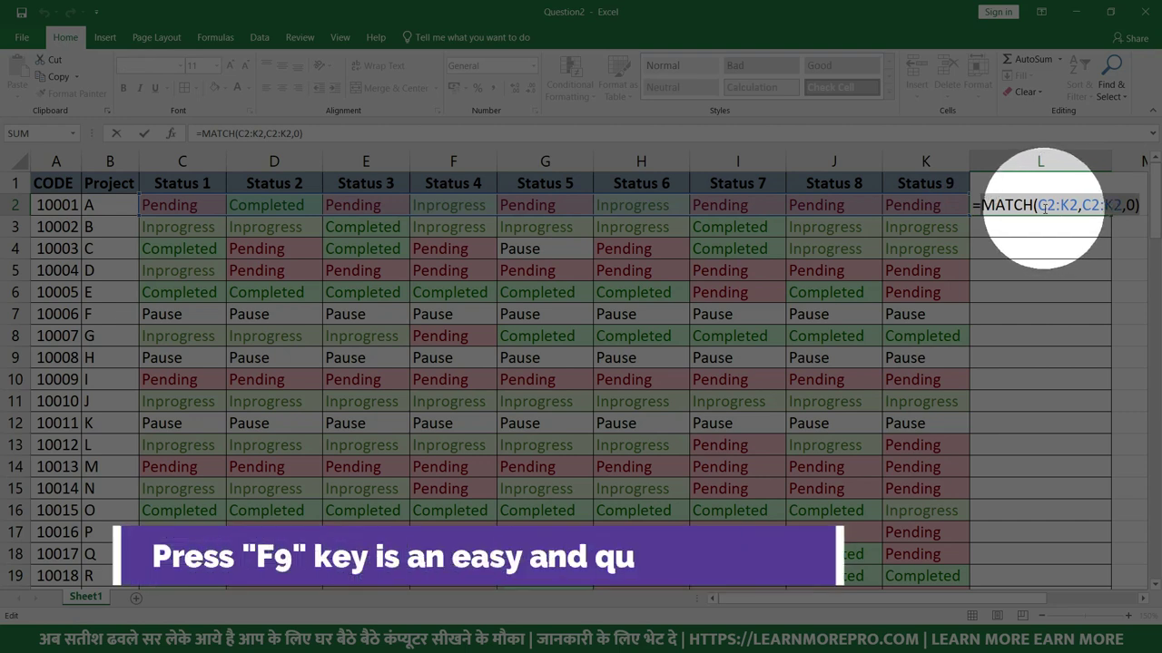
- Preview L2's MATCH(C2:K2,C2:K2,0) as the array {1,2,1,4,1,4,1,1,1}, then undo back to the formula
key("F9")
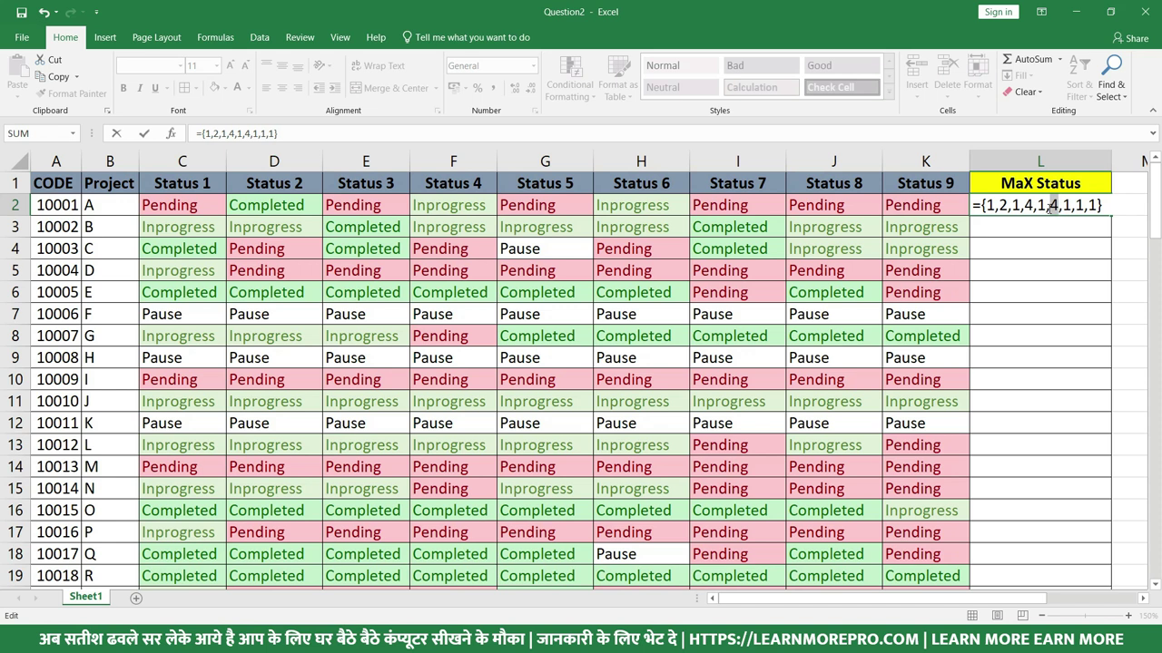
left_click_drag(983, 208, 1101, 207)
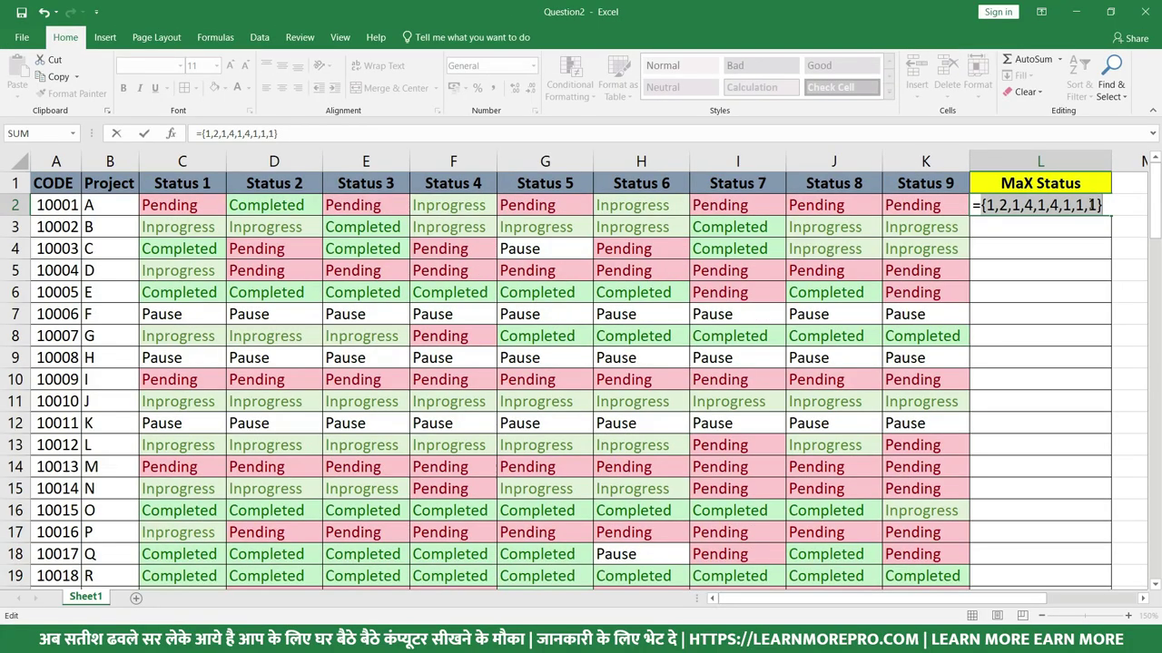
key("ctrl+z")
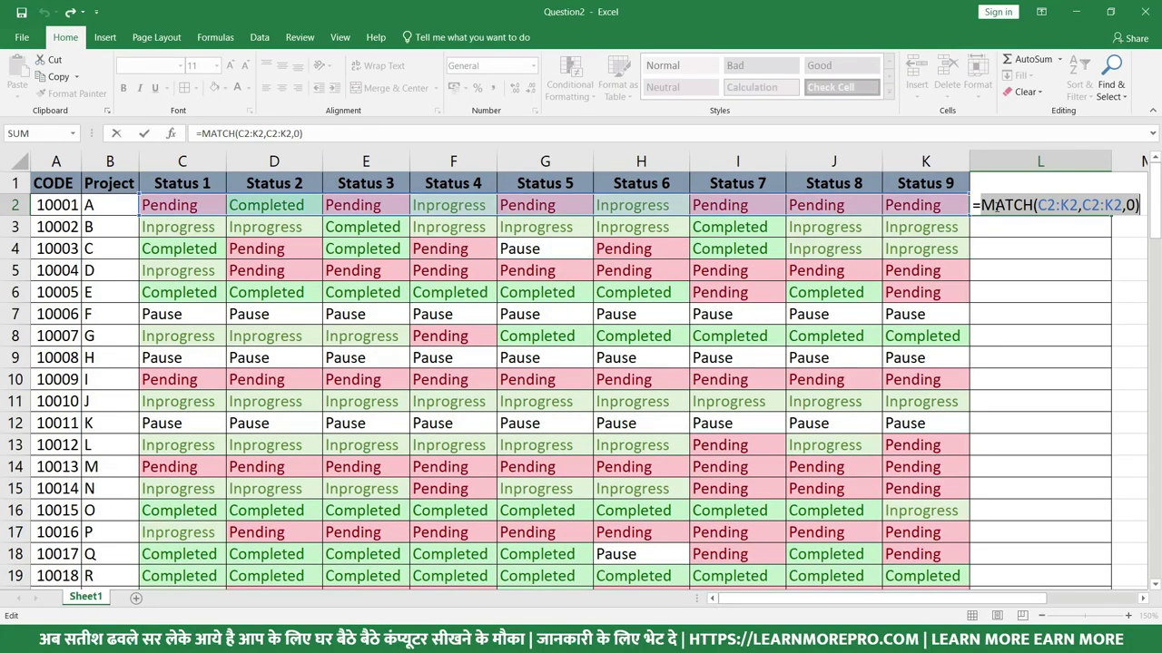
left_click(982, 204)
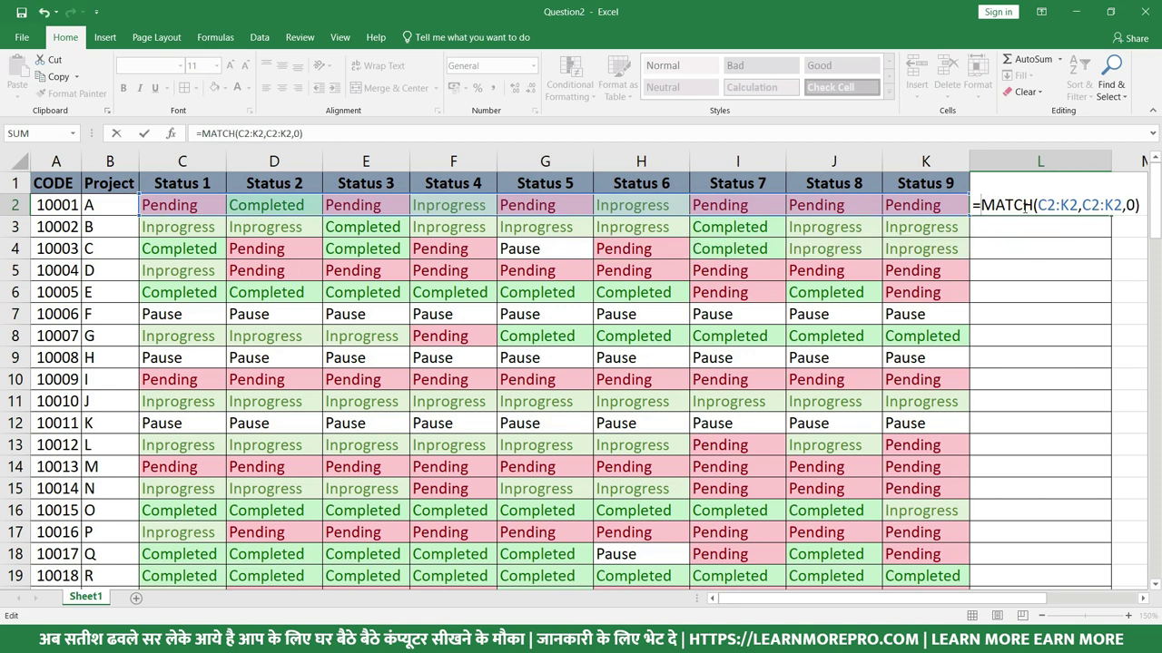
left_click_drag(983, 204, 1147, 209)
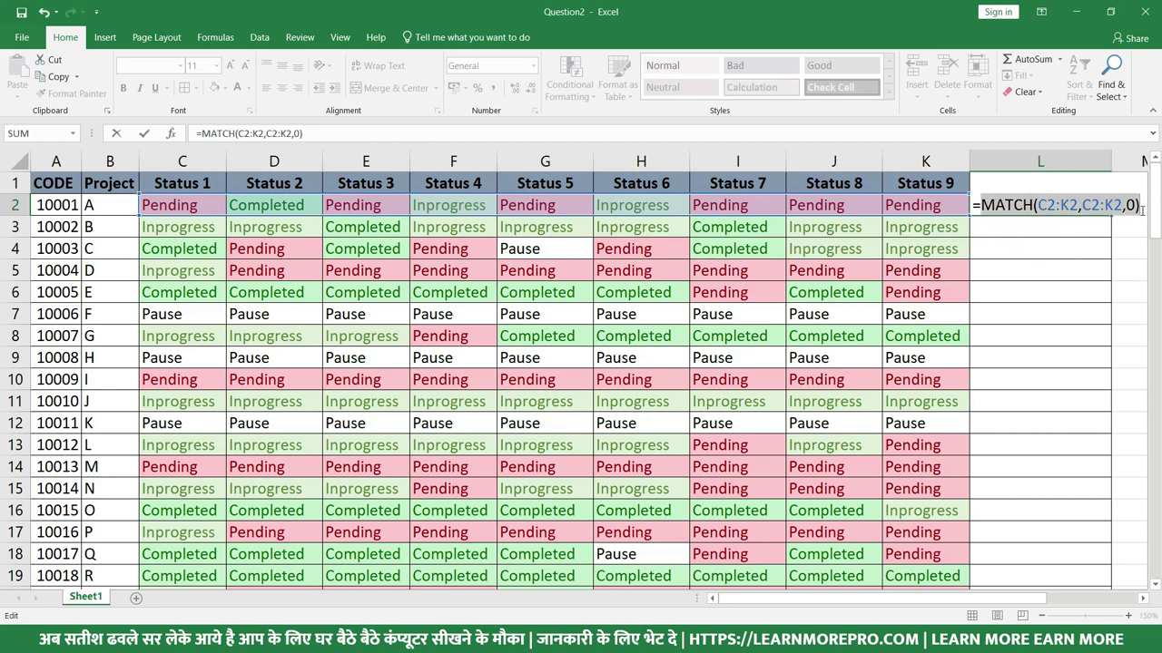
key("F9")
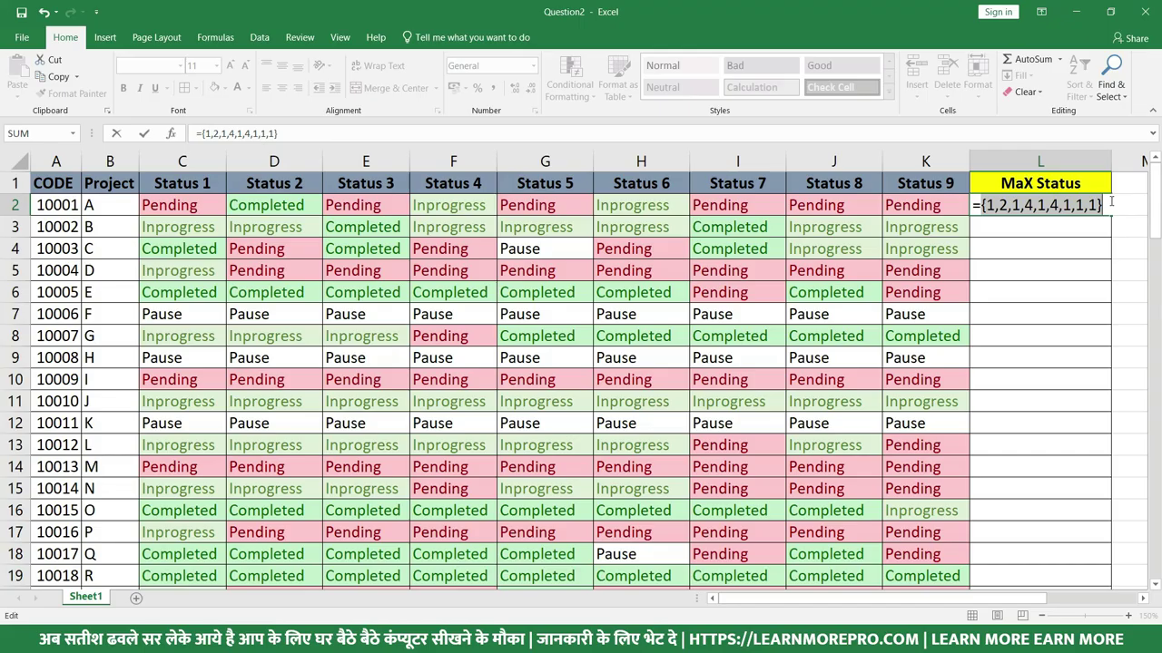
key("ctrl+z")
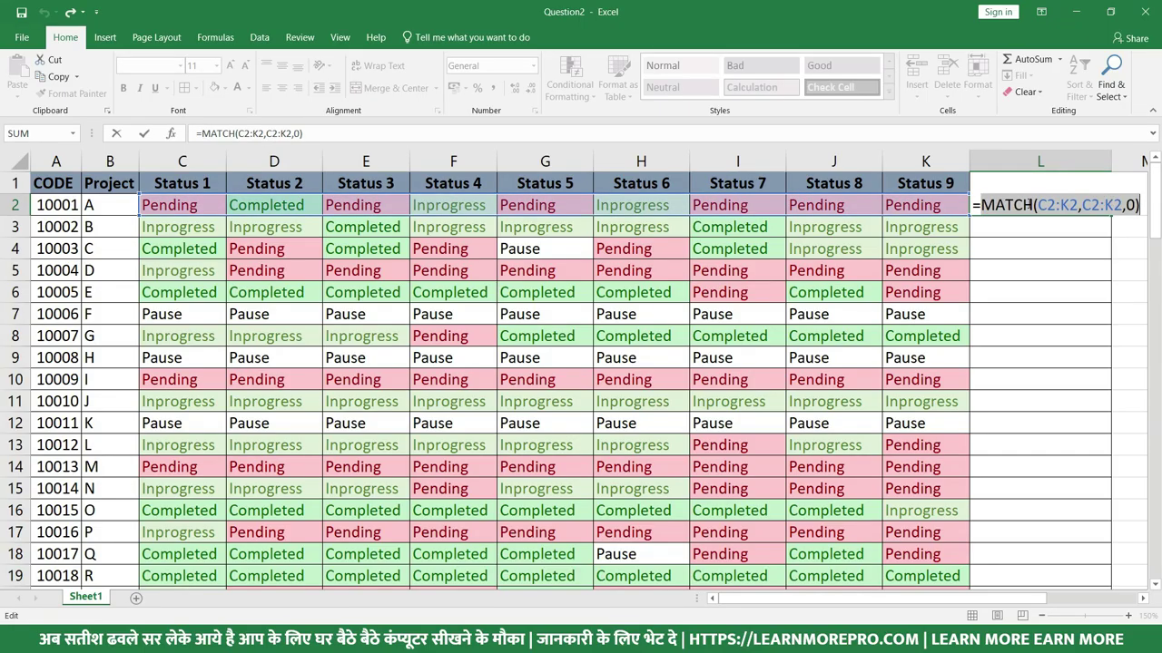
left_click(981, 206)
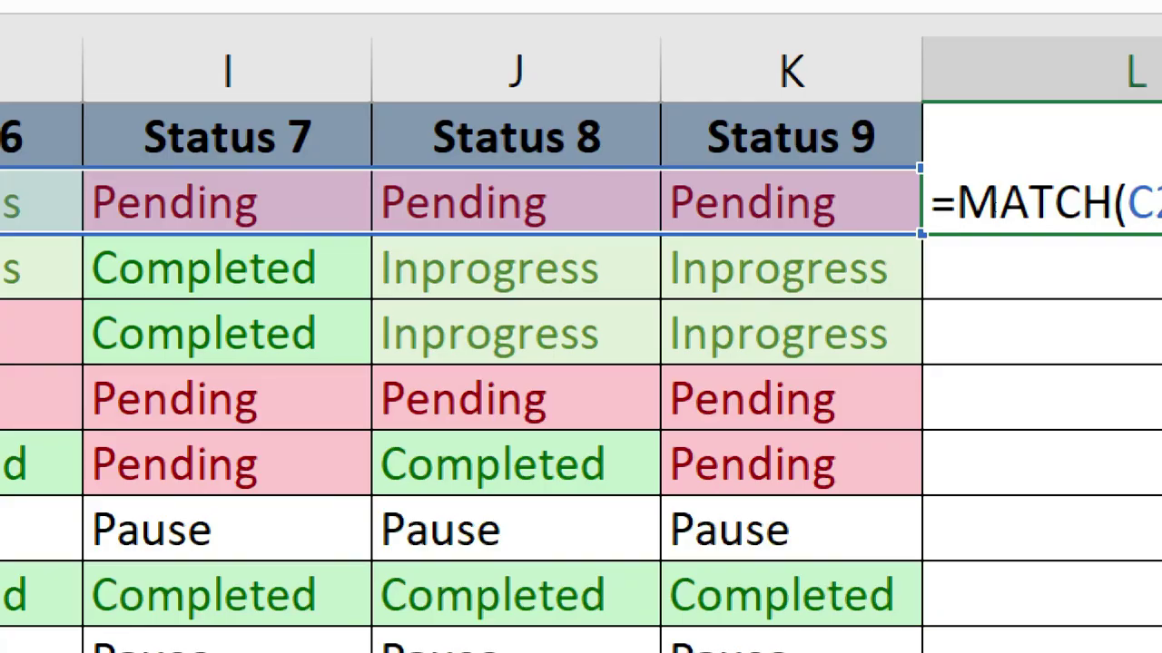
- Wrap L2's formula in MODE, making =MODE(MATCH(C2:K2,C2:K2,0)), which returns 1
type("MODE")
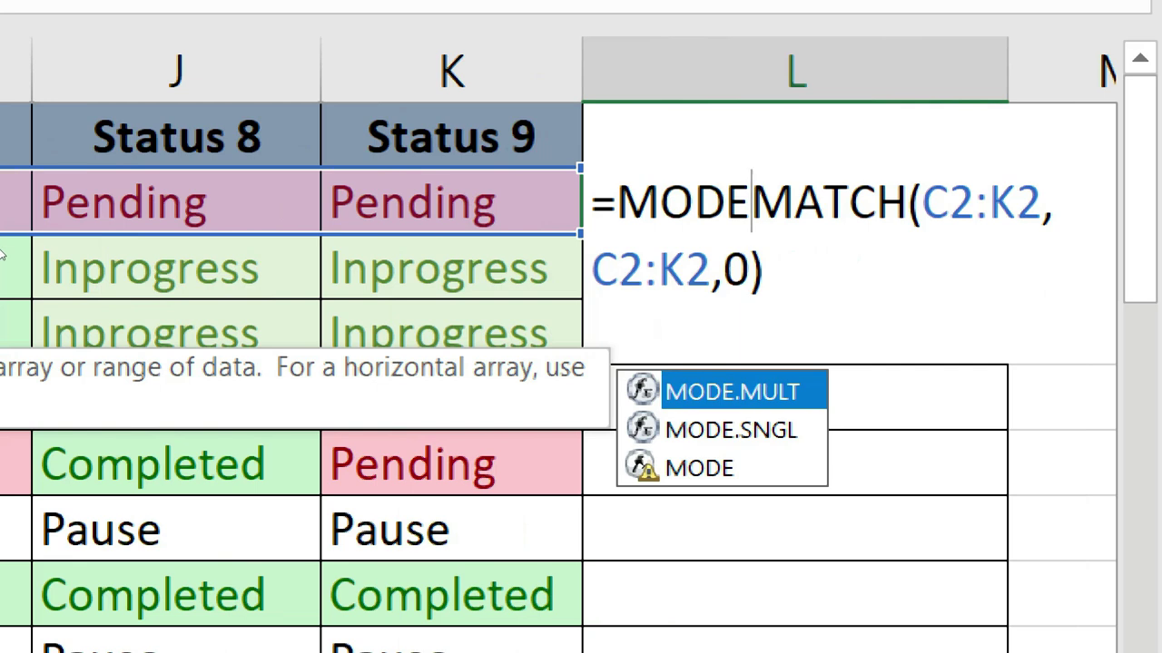
type("(")
key("End")
type(")")
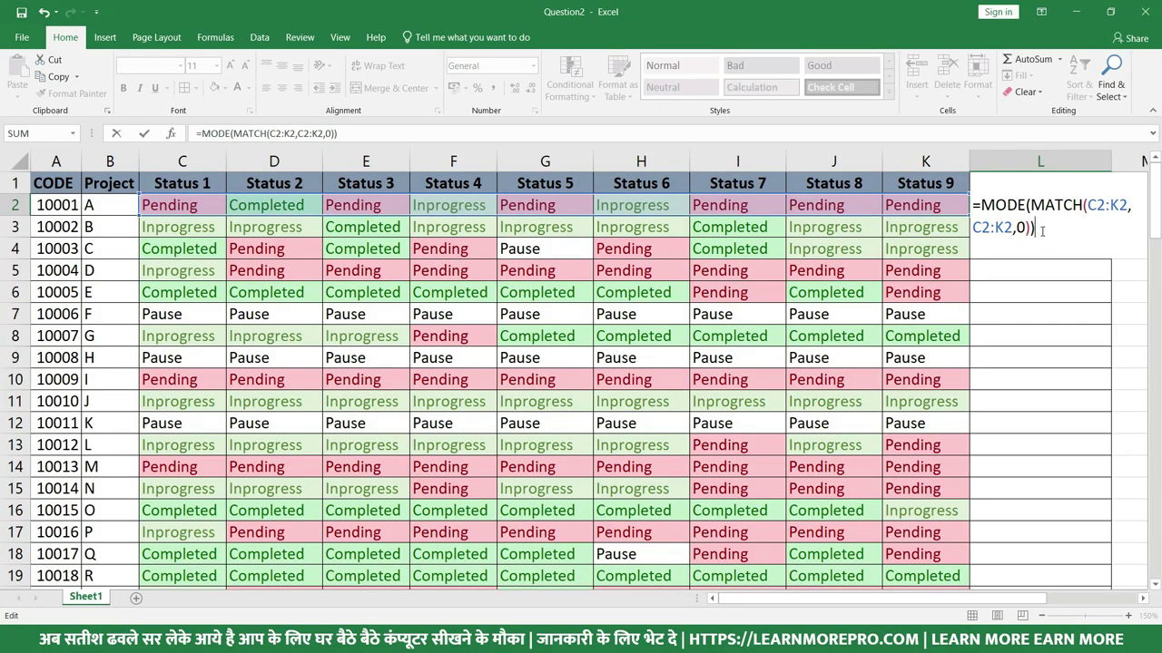
key("Return")
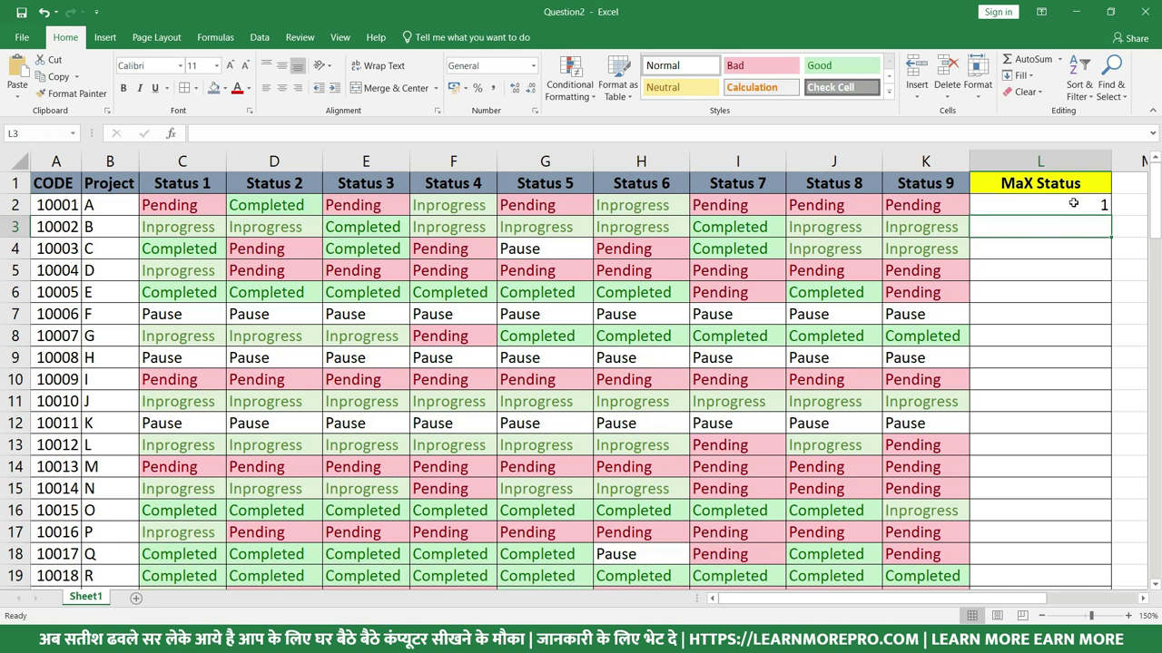
left_click(1087, 208)
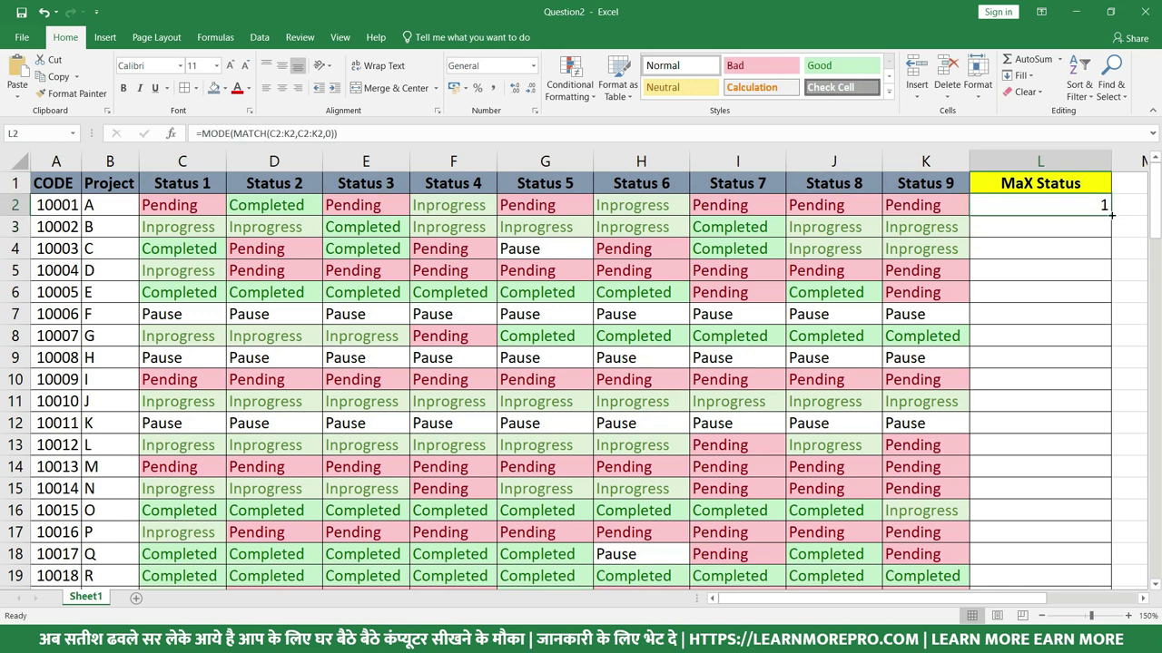
- Fill the MODE(MATCH) formula from L2 down to L10 and check that L5 references row 5
left_click(190, 207)
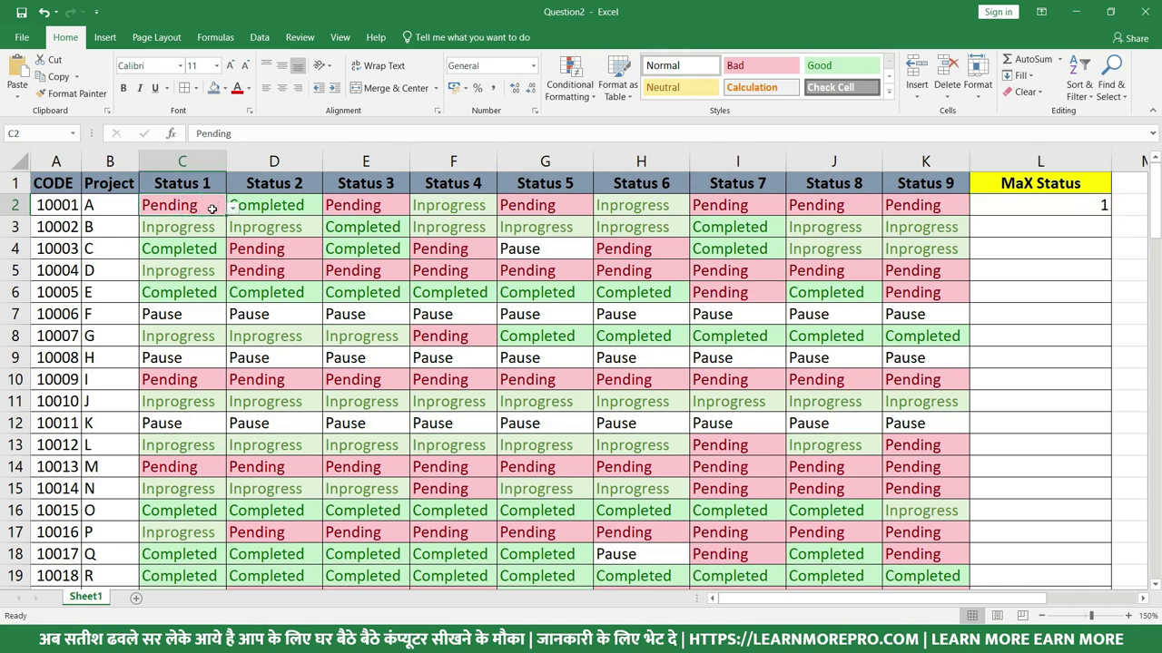
left_click_drag(211, 208, 917, 207)
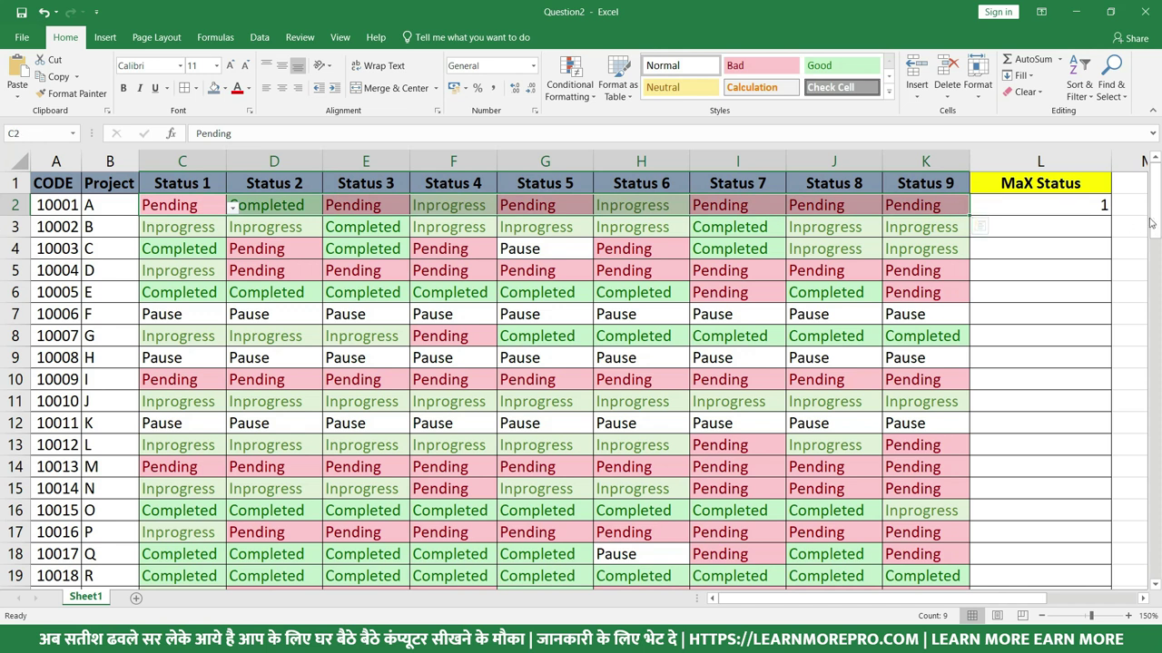
left_click(1100, 208)
left_click_drag(1109, 214, 1109, 388)
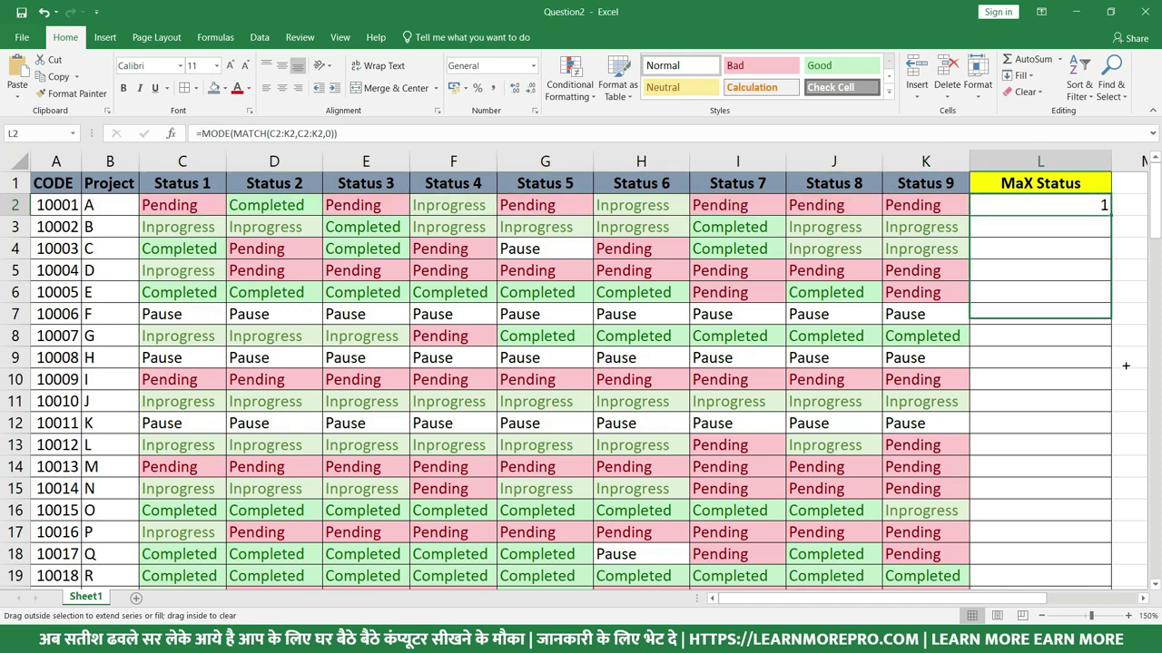
left_click(1082, 277)
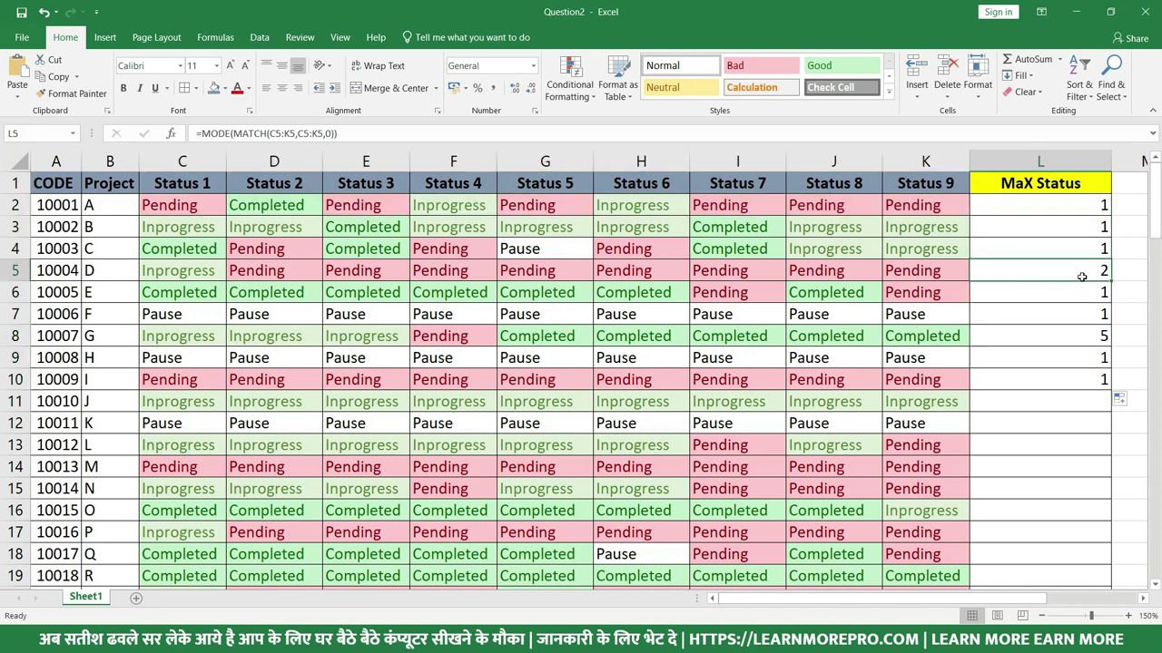
left_click(1101, 227)
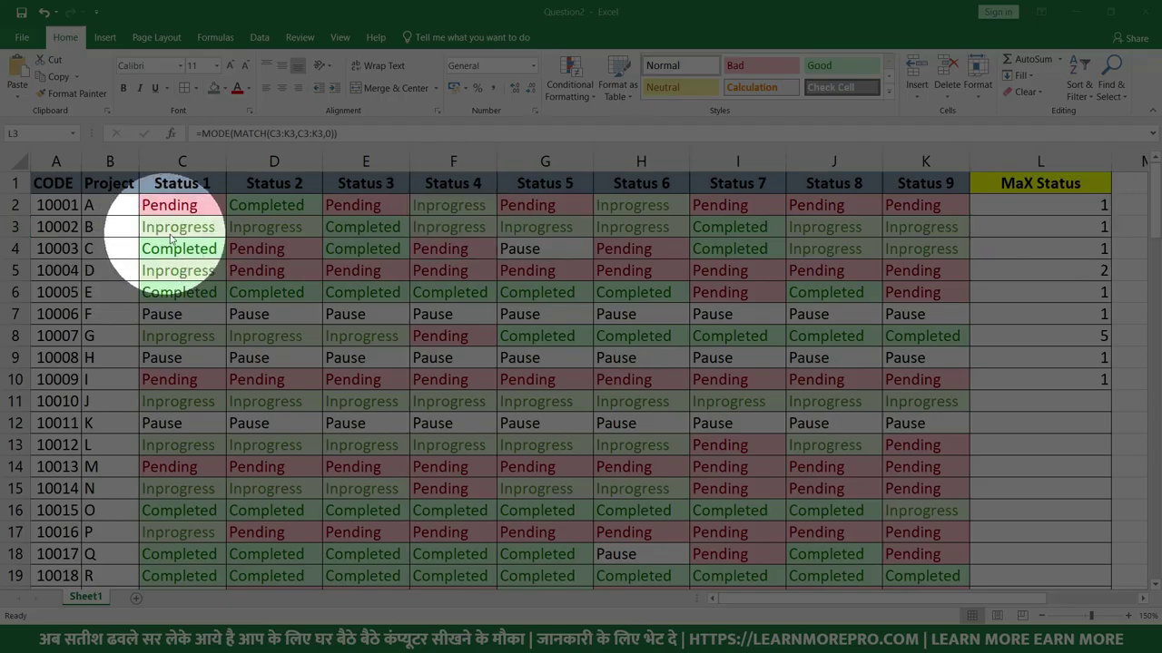
left_click(178, 226)
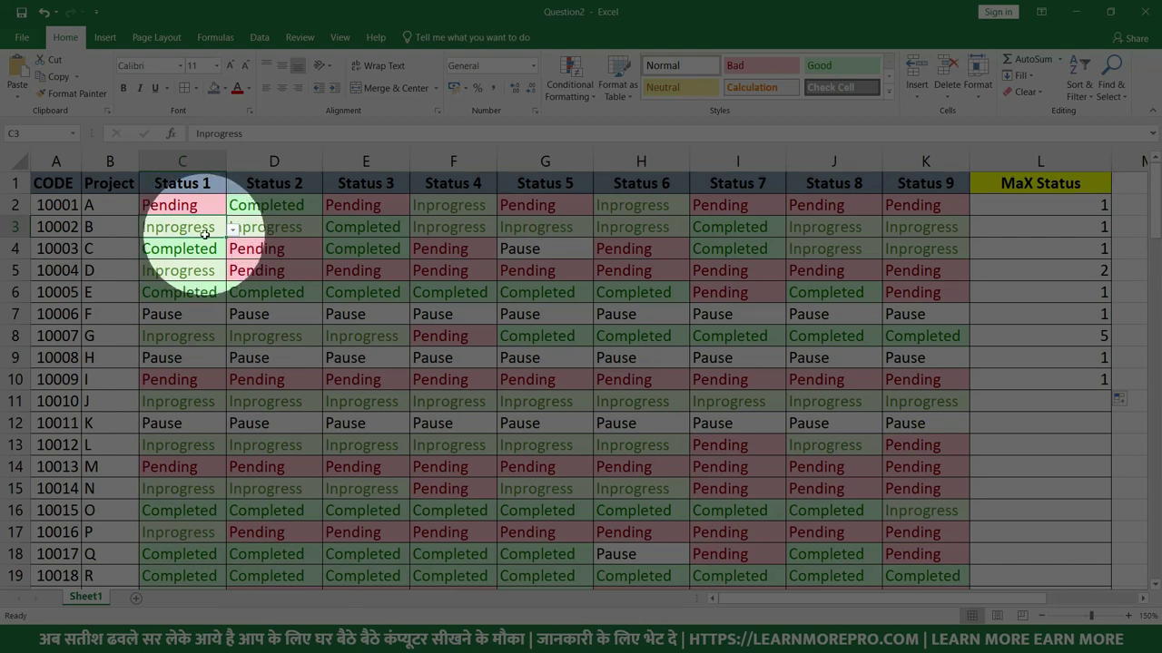
left_click(1035, 226)
left_click_drag(1083, 205, 1077, 253)
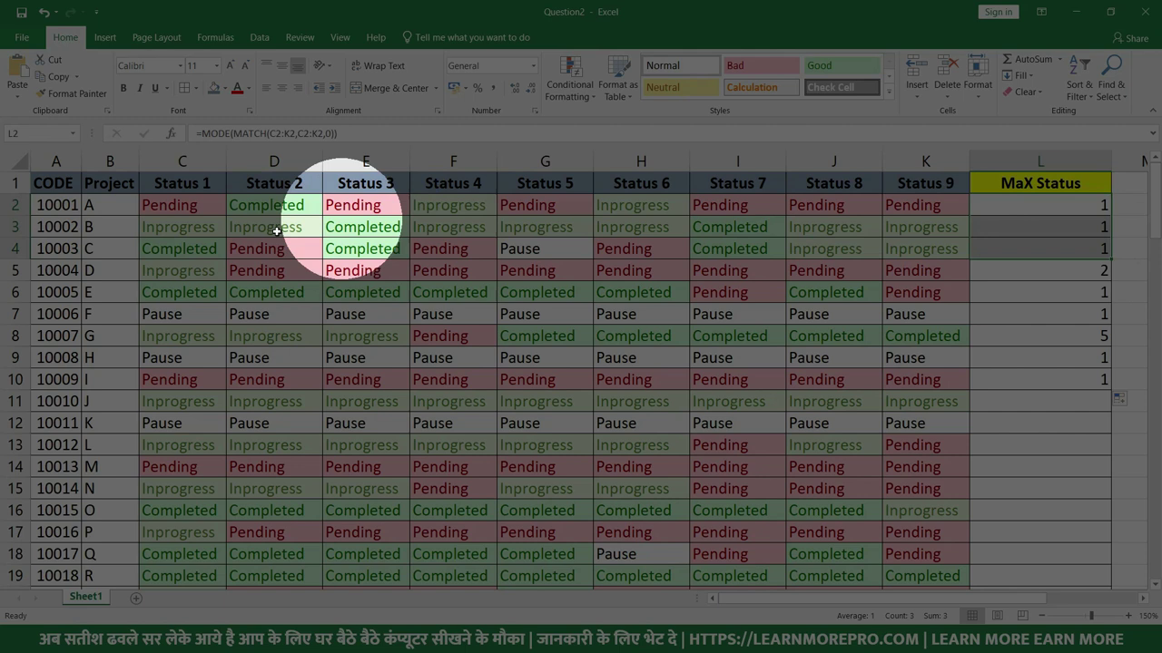
left_click(195, 226)
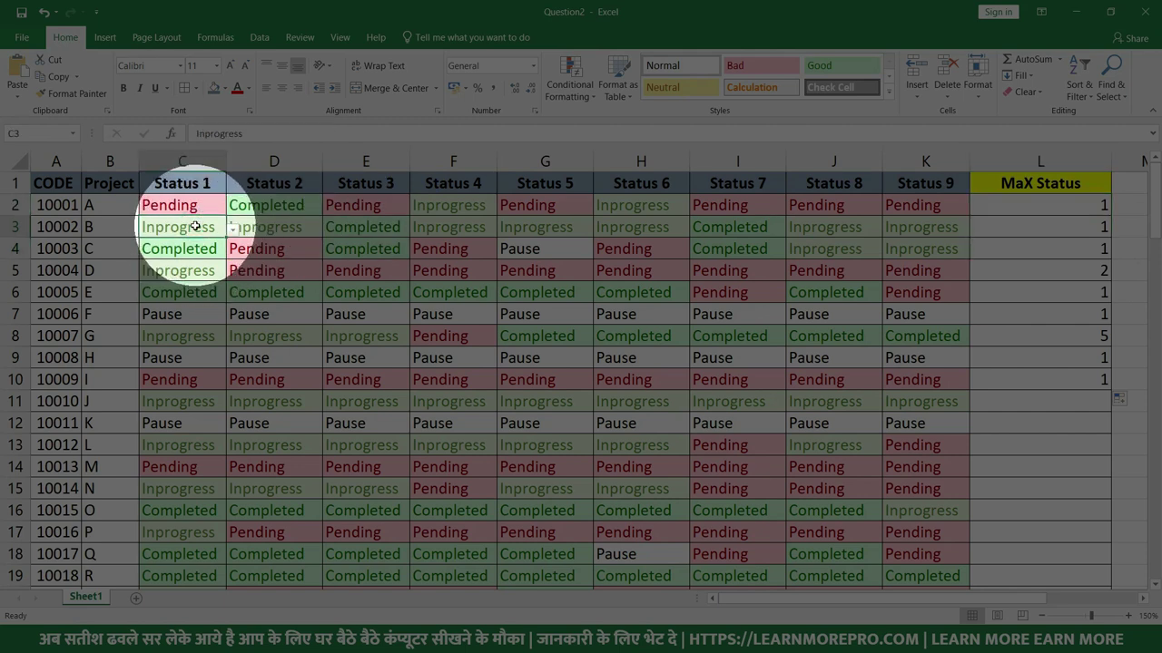
left_click(1063, 233)
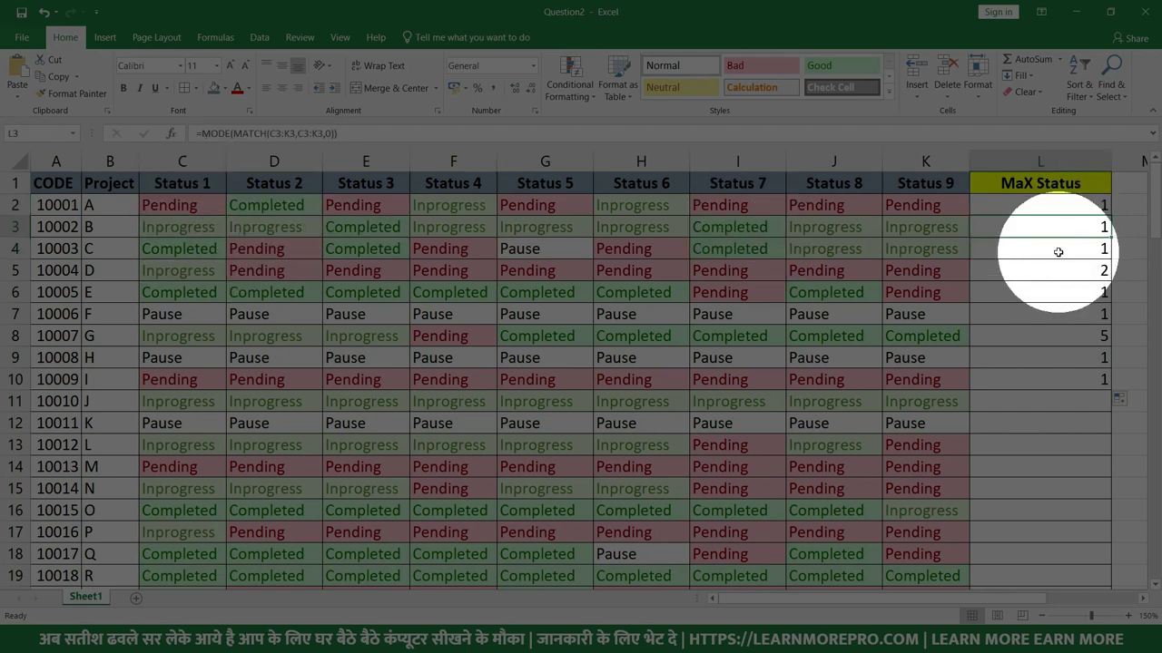
left_click(1062, 249)
left_click(190, 227)
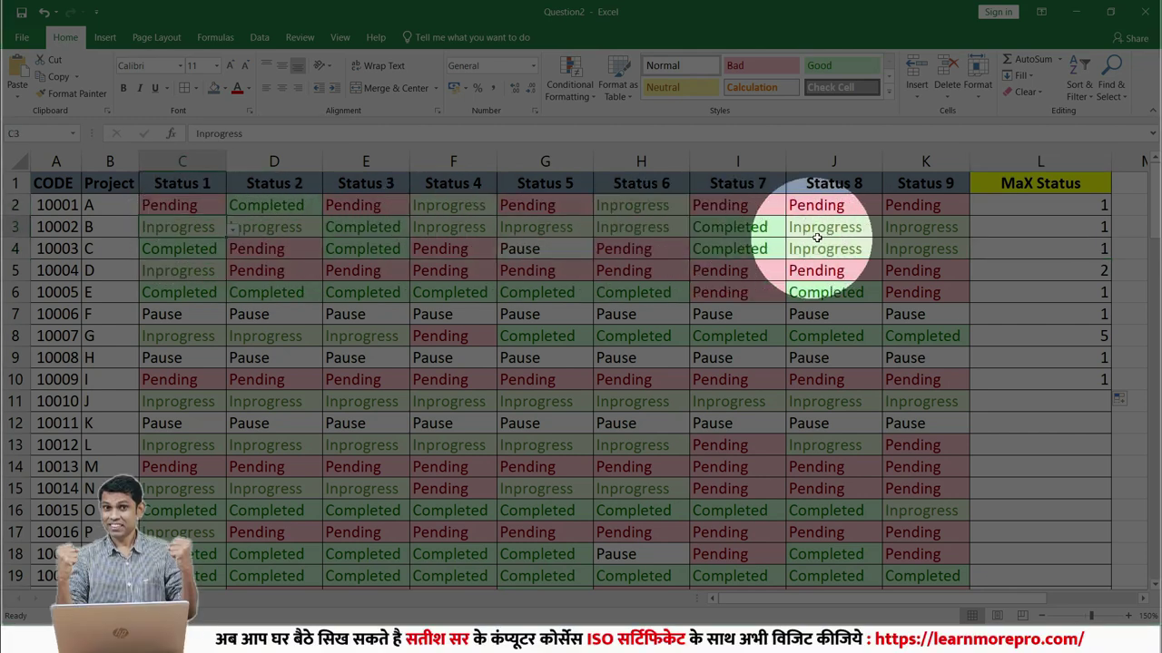
left_click(184, 249)
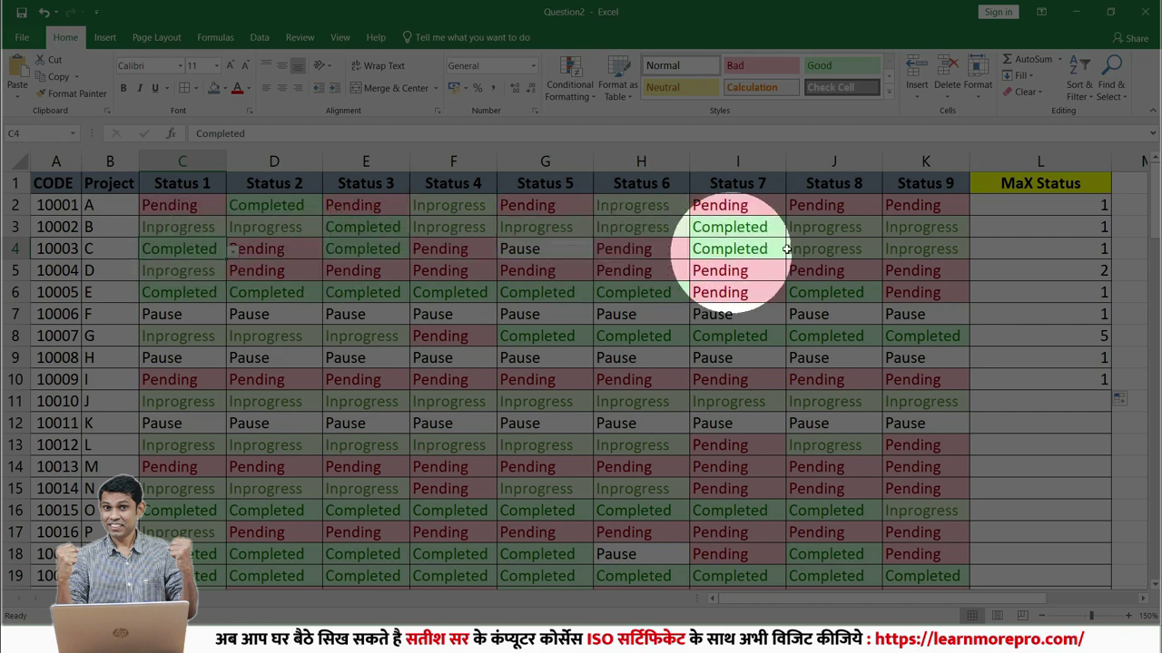
left_click(1093, 249)
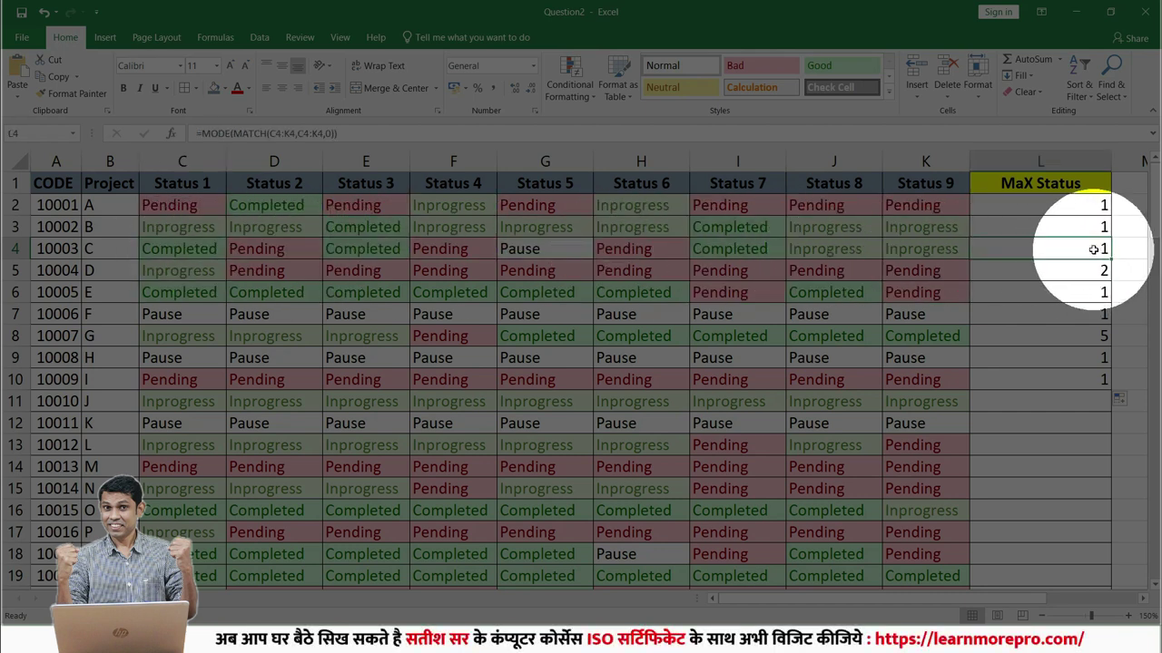
left_click(1085, 268)
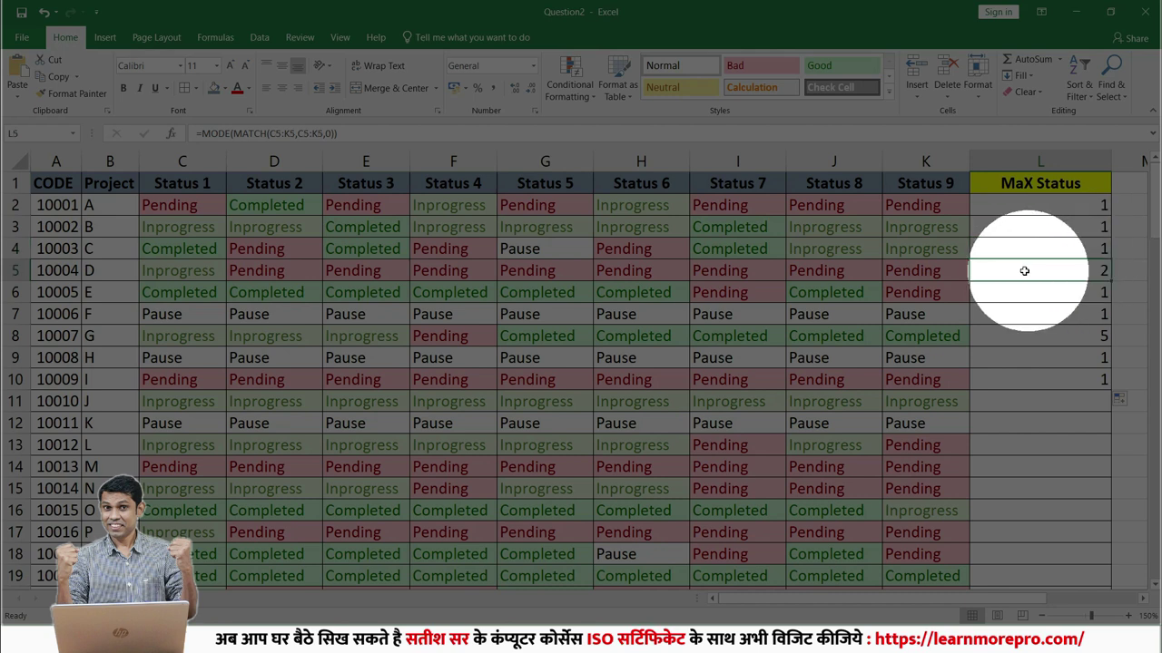
left_click(177, 272)
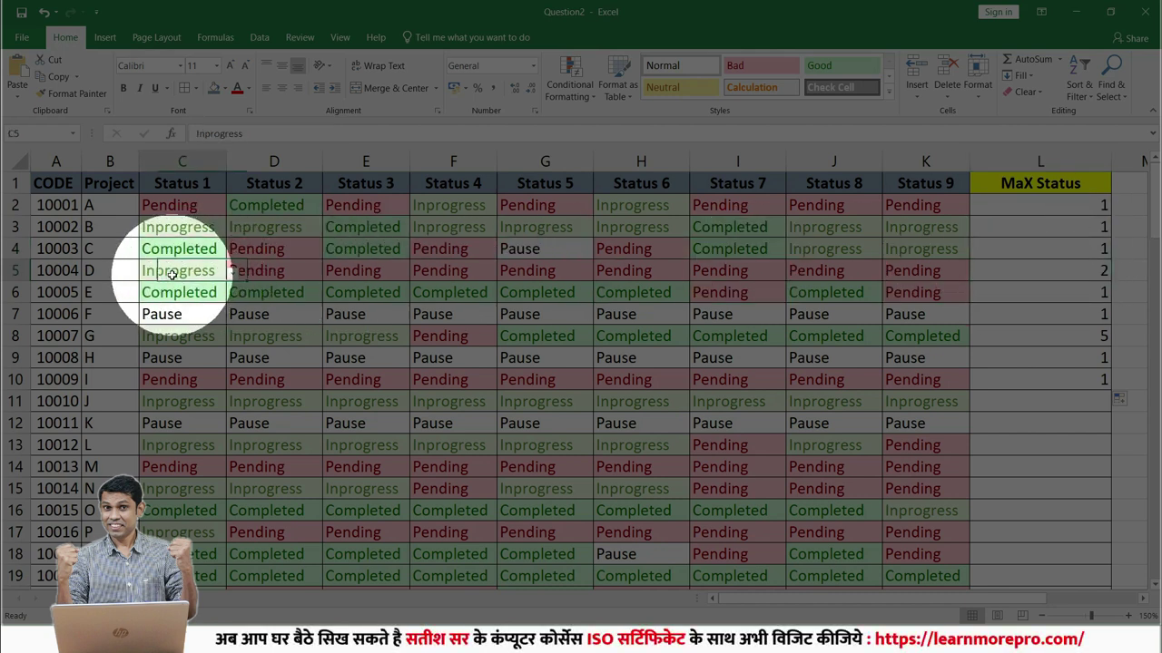
left_click(273, 272)
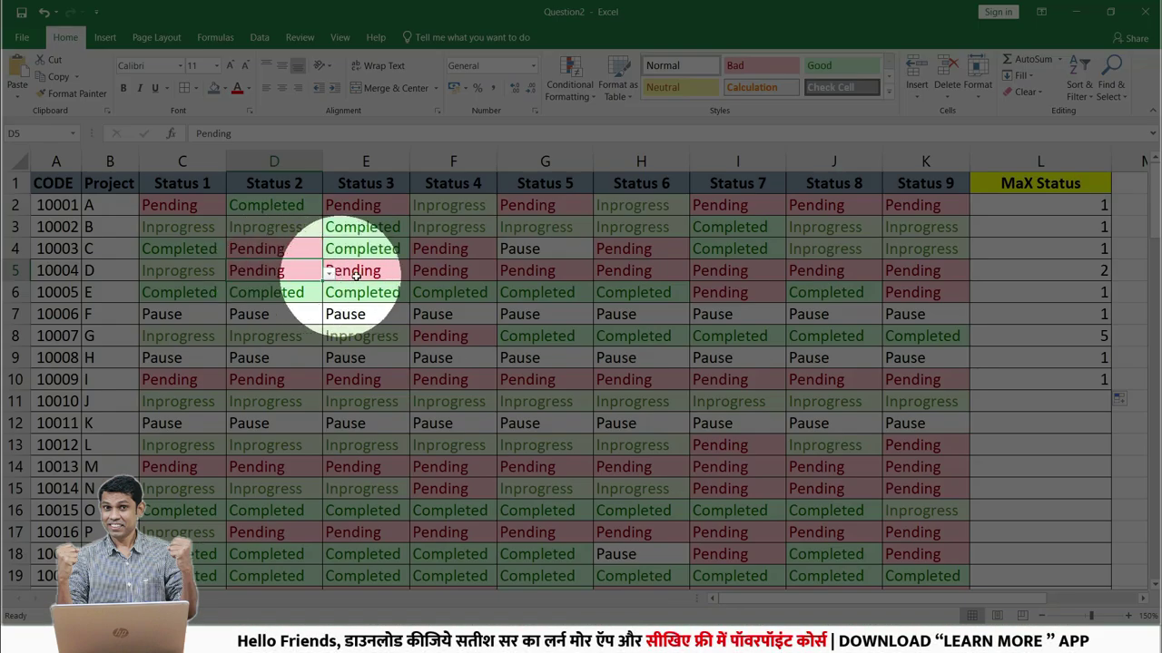
left_click(1072, 271)
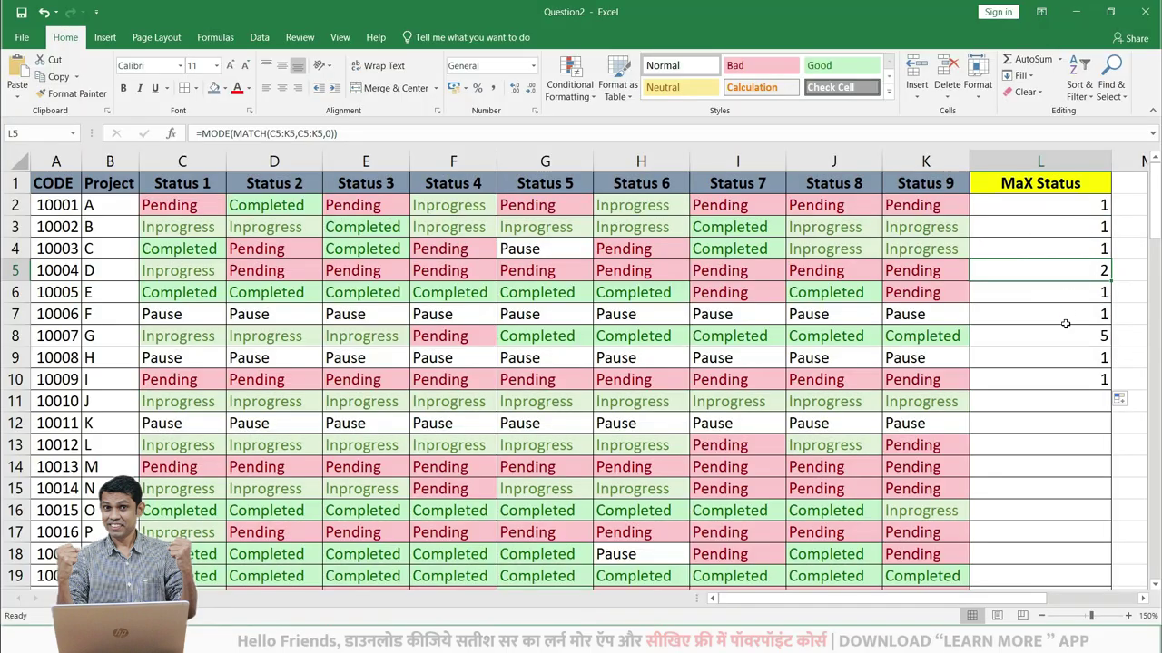
left_click(1042, 334)
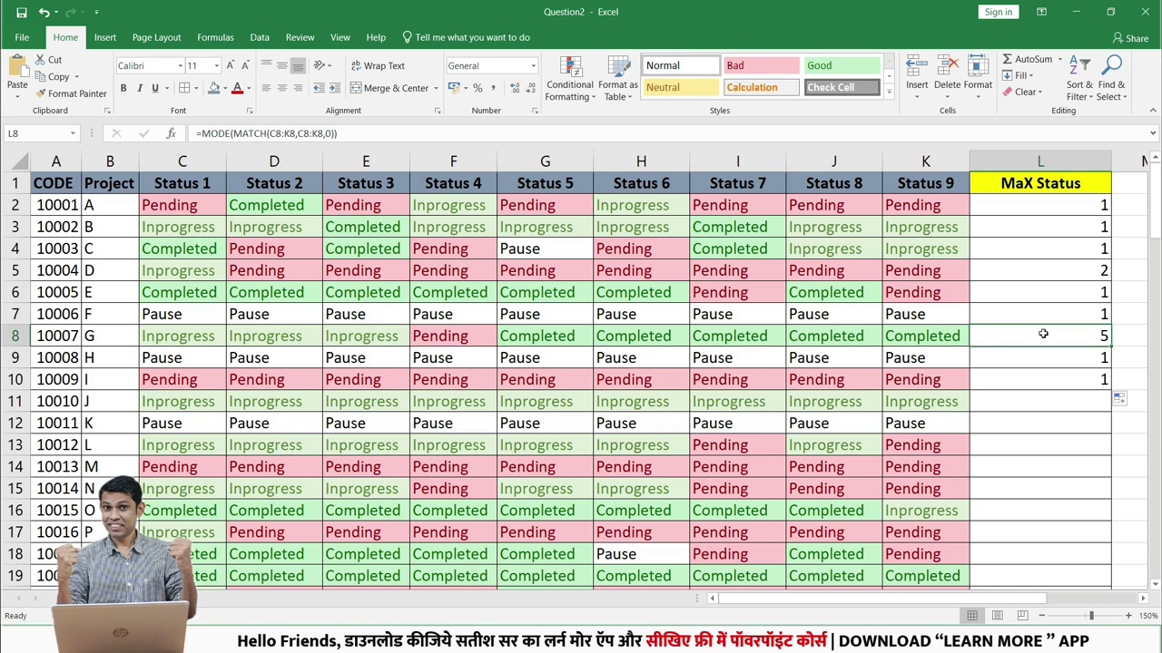
left_click_drag(562, 334, 952, 336)
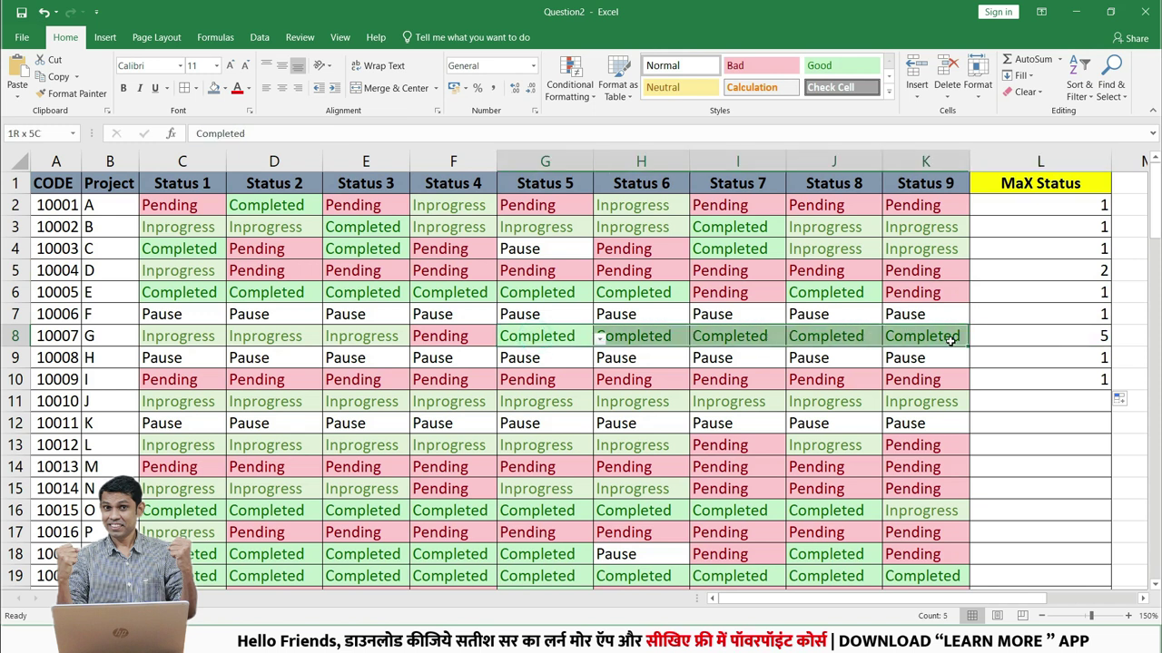
left_click(1085, 336)
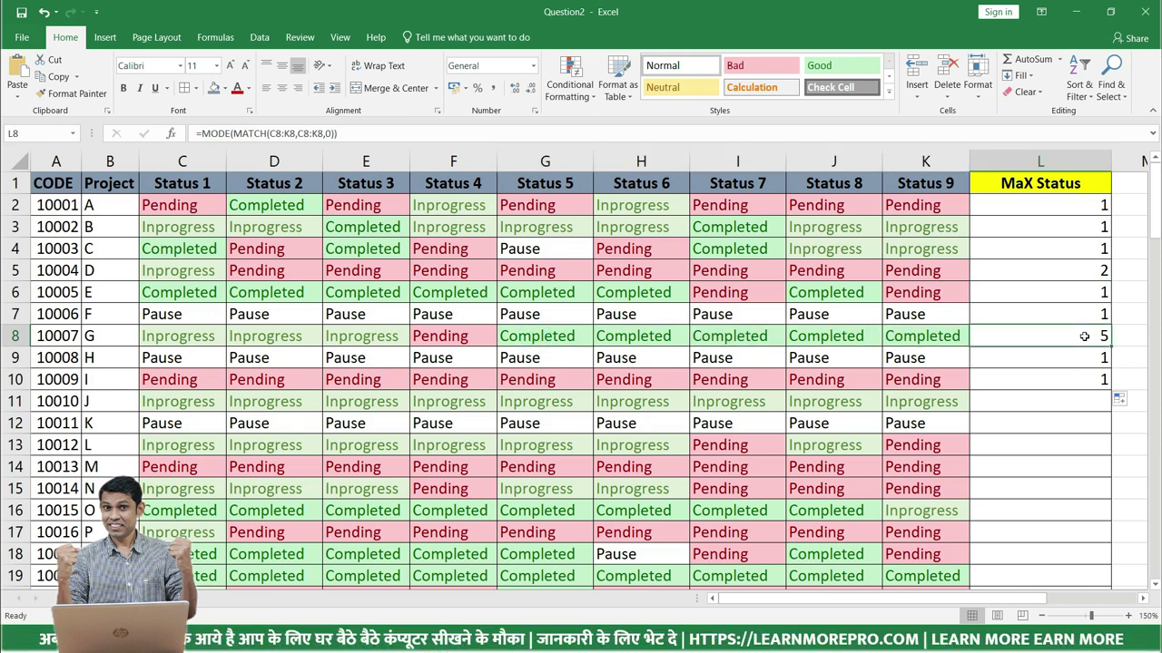
left_click(1090, 205)
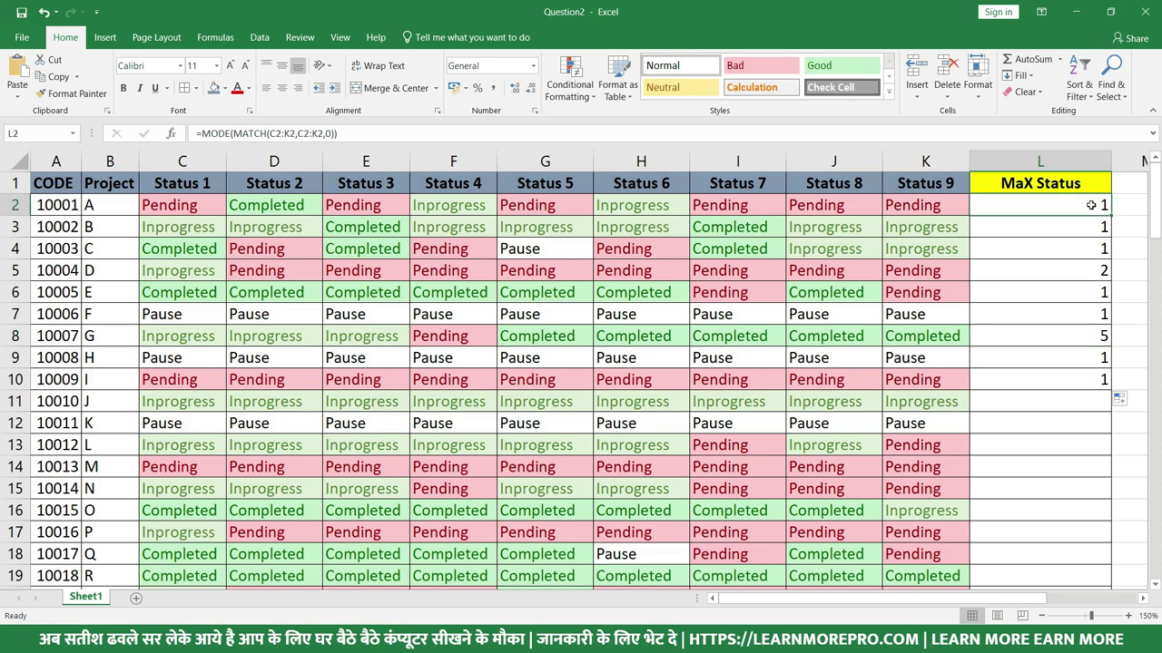
- Evaluate L2's MATCH part to {1,2,1,4,1,4,1,1,1} without changing it, then open L8's formula
double_click(1090, 205)
left_click_drag(1034, 227, 981, 205)
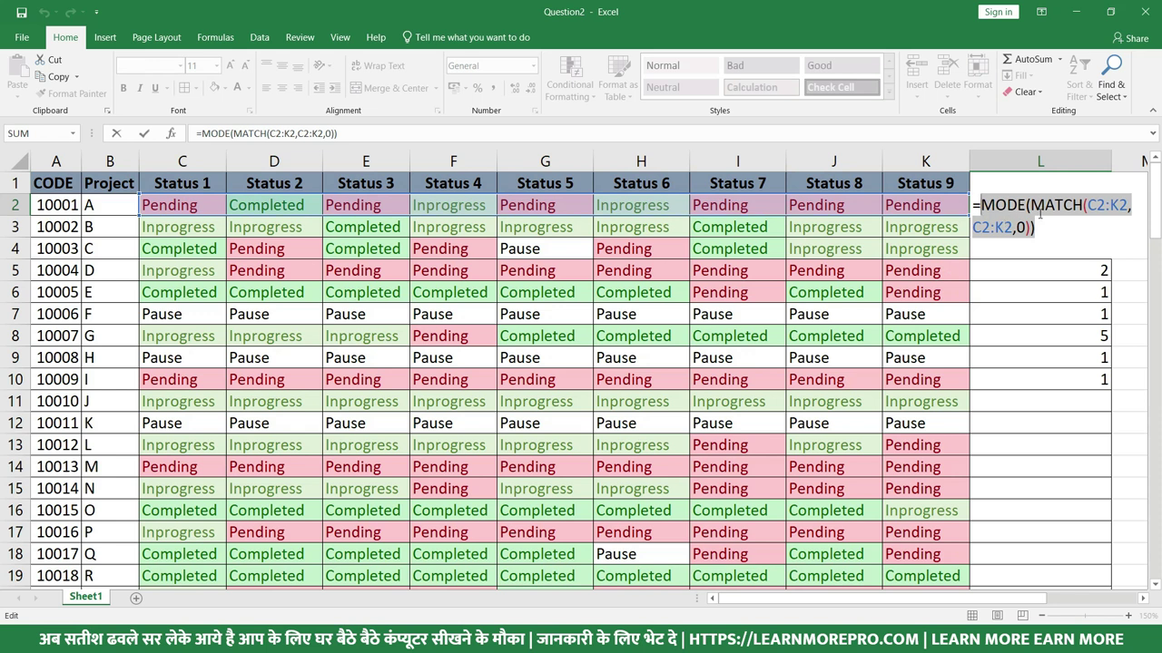
key("Escape")
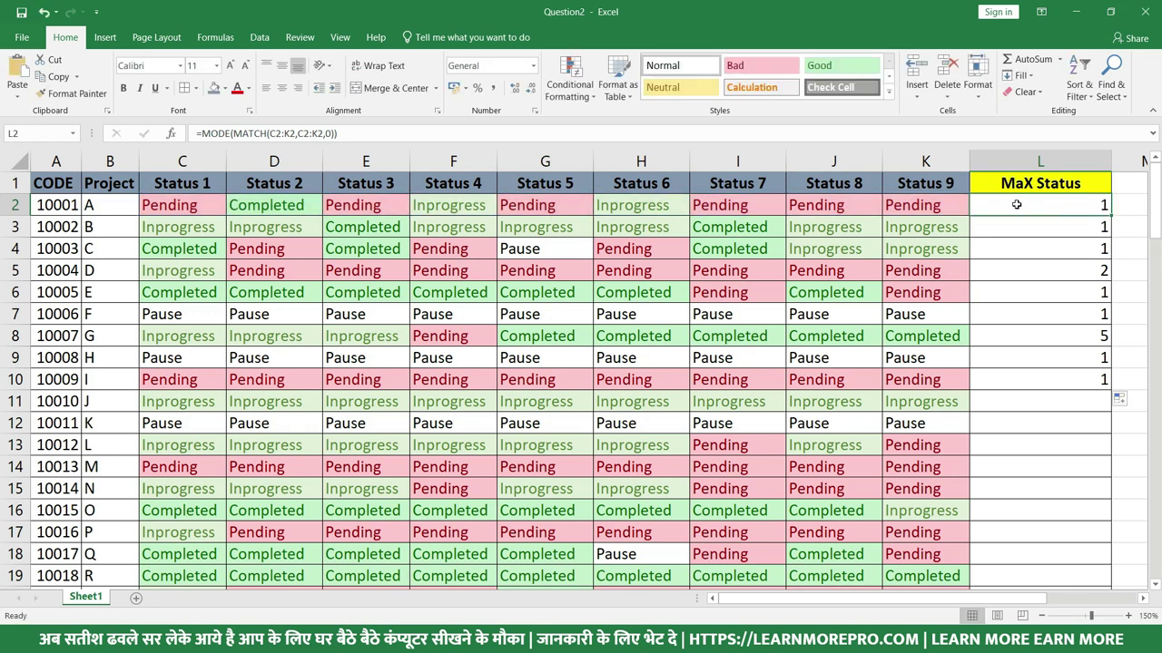
double_click(1029, 204)
left_click_drag(1031, 205, 1030, 227)
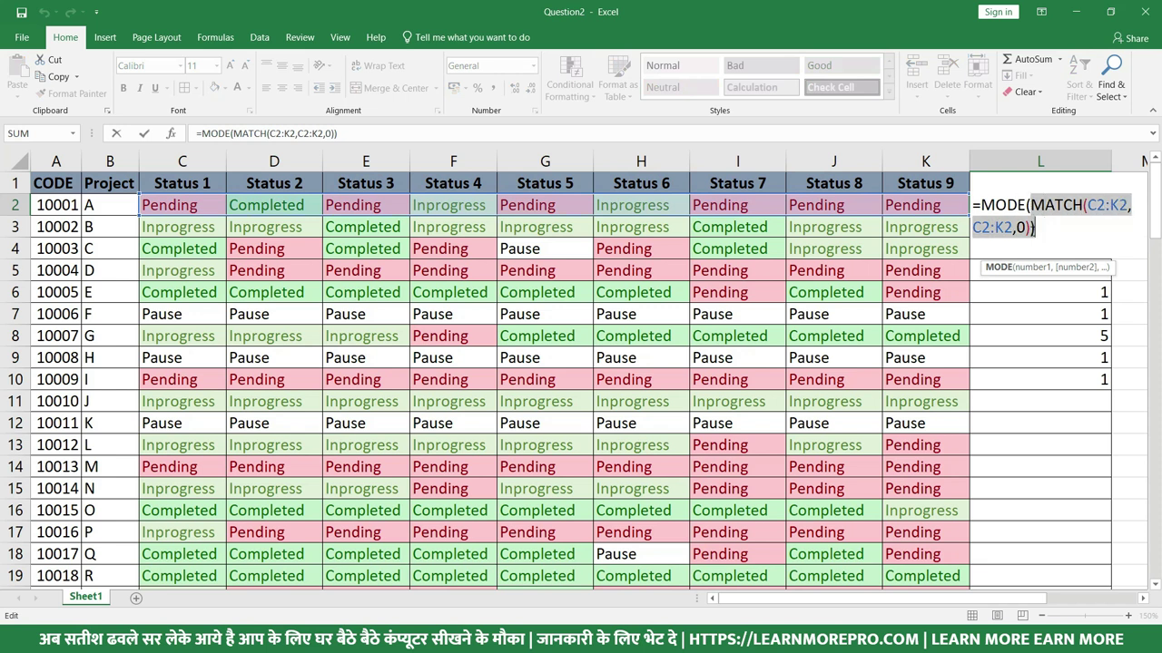
key("F9")
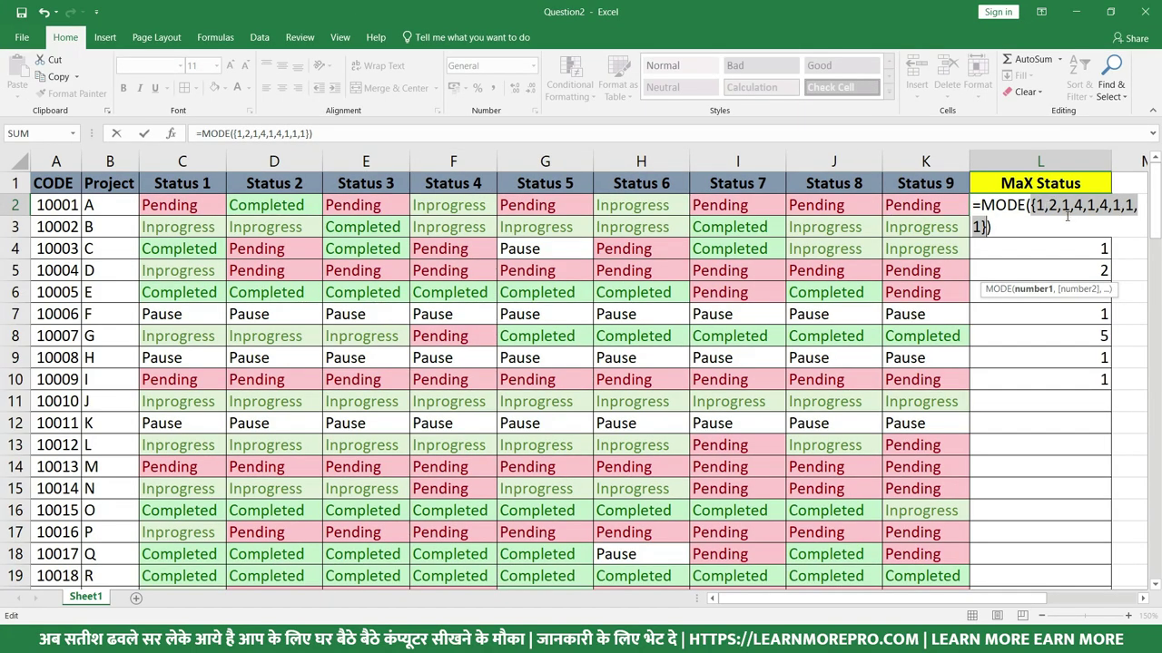
key("Escape")
double_click(1071, 335)
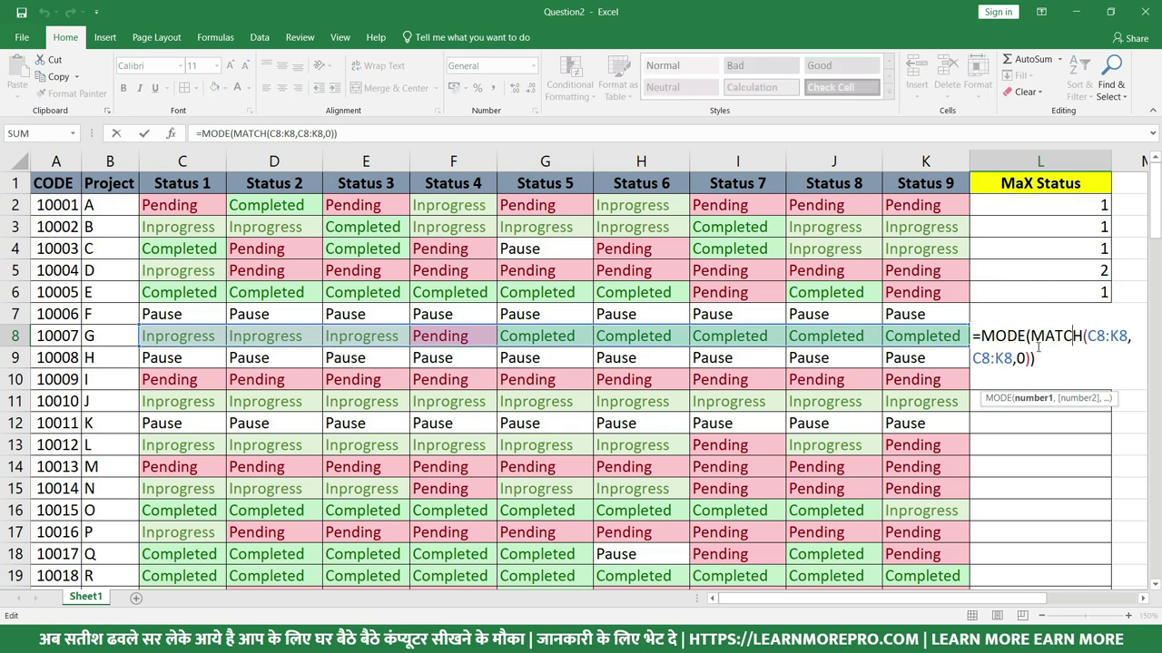
- Evaluate L8's MATCH array, discard the preview, and recommit L8's formula so it shows 5
left_click_drag(1030, 336, 1028, 359)
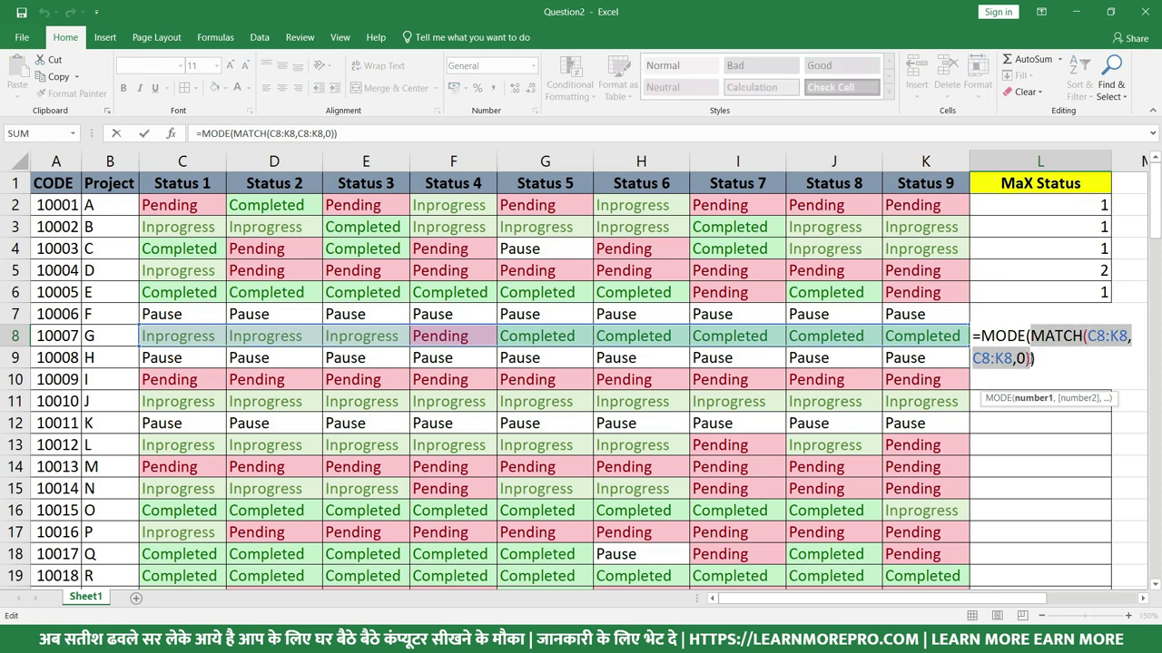
key("F9")
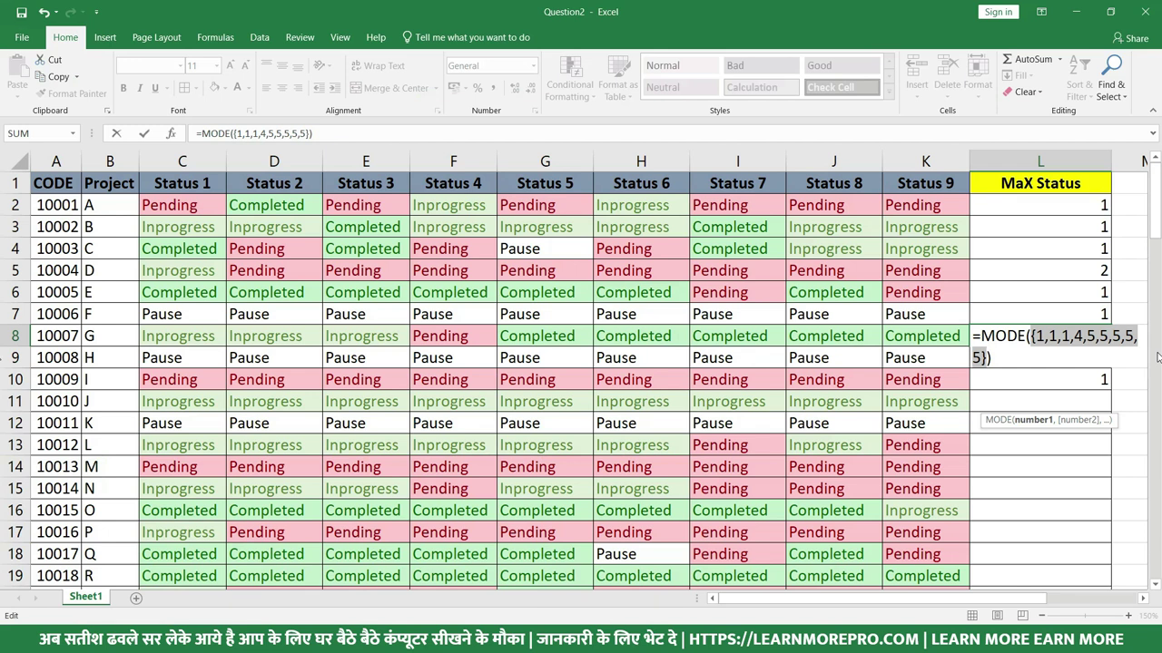
key("Escape")
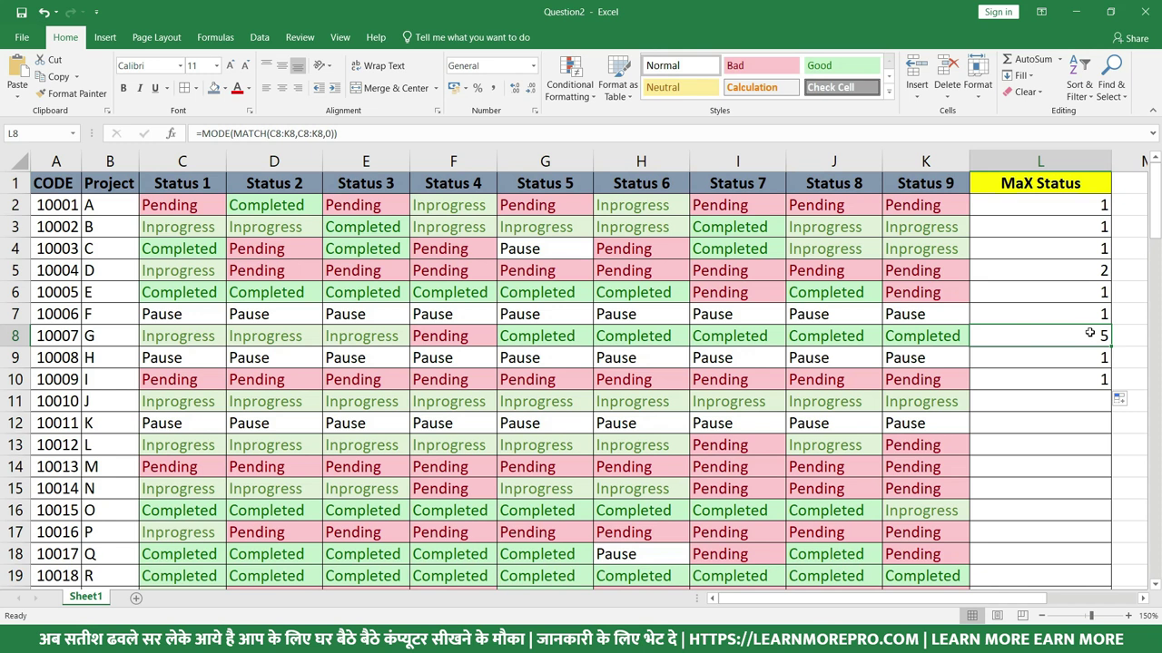
double_click(1089, 333)
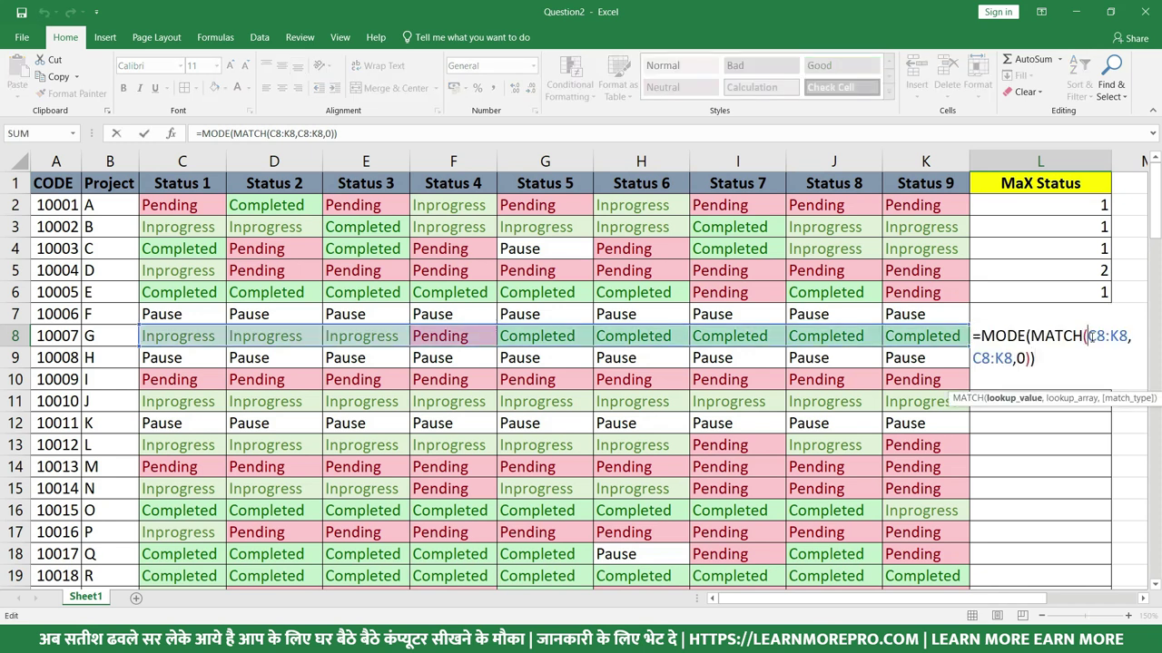
key("Escape")
double_click(1096, 332)
key("ctrl+Return")
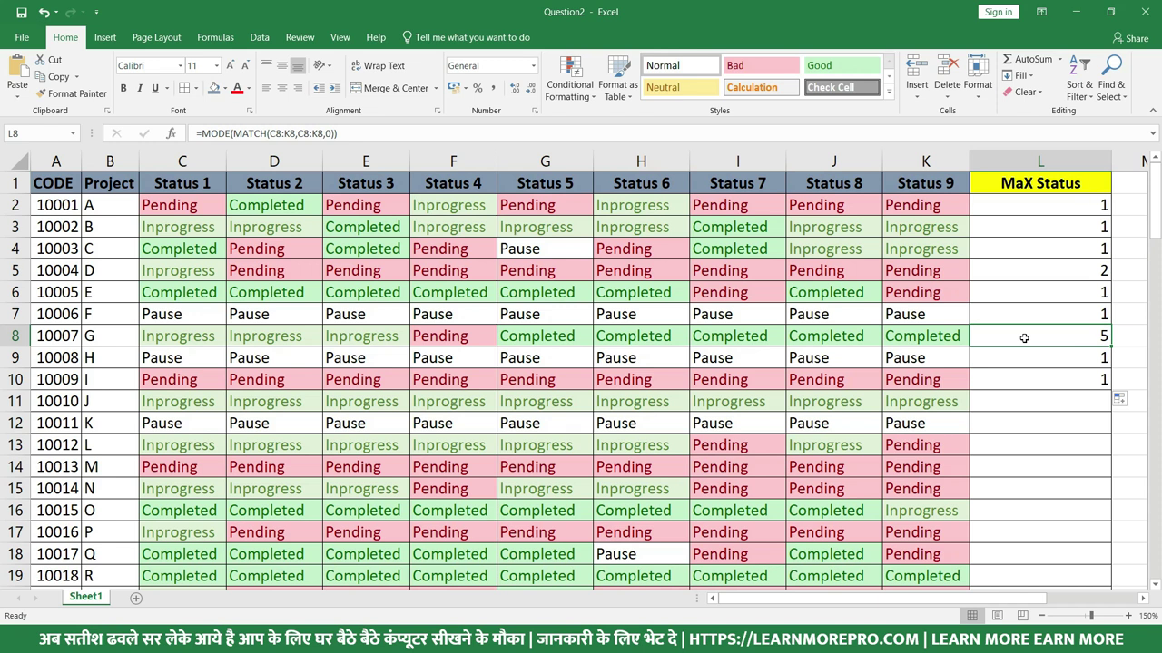
- Open L2's formula for a look and leave it unchanged
left_click(1048, 207)
double_click(1048, 207)
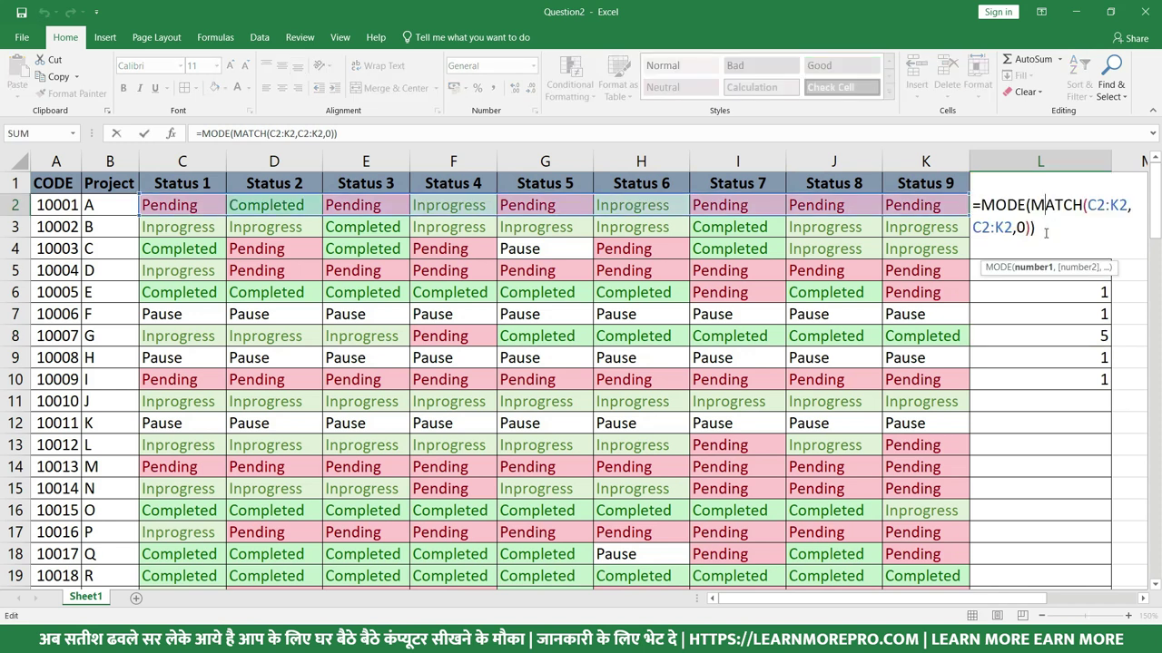
key("Escape")
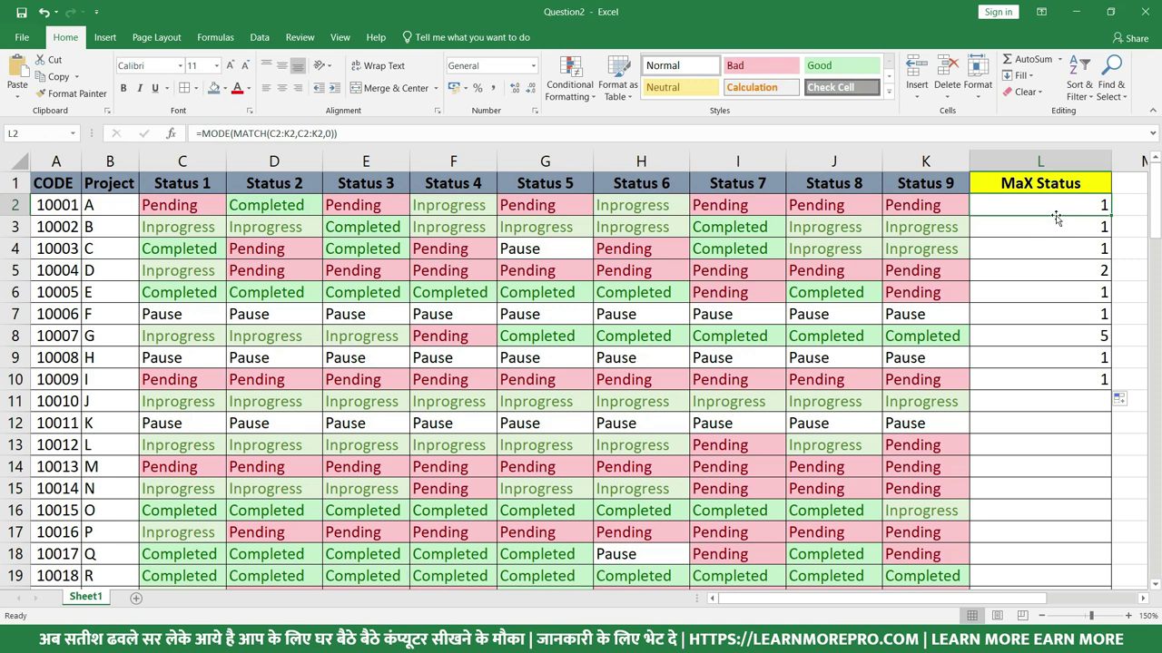
- Insert INDEX( with array C2:K2 at the start of L2's formula
left_click_drag(1056, 207, 1046, 378)
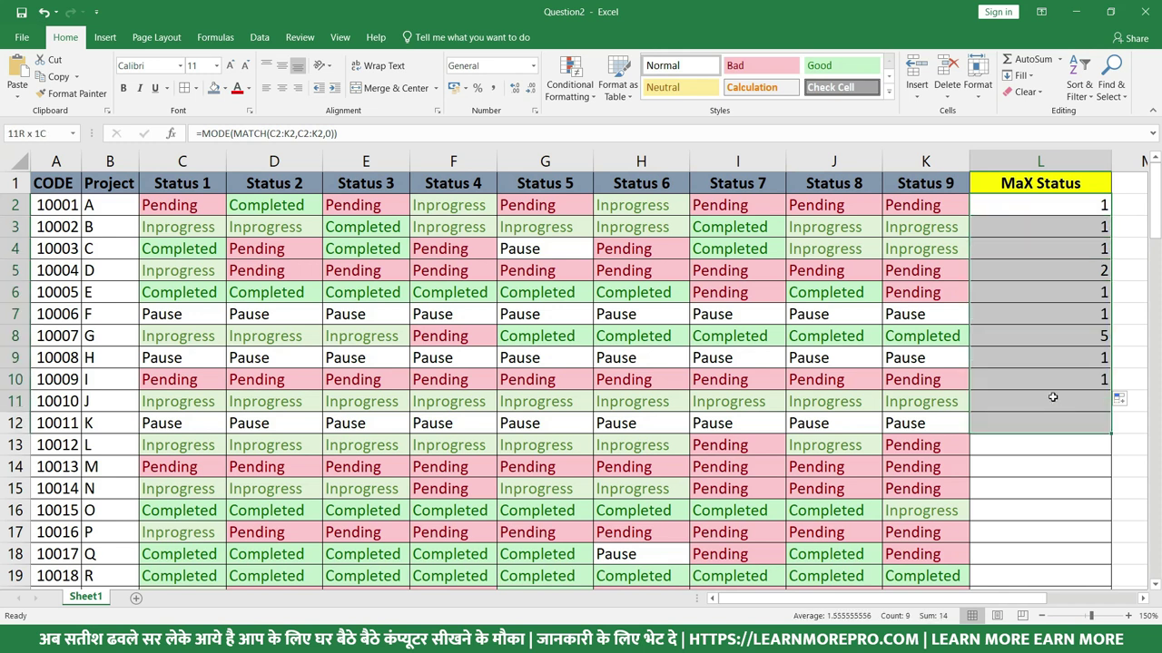
double_click(986, 207)
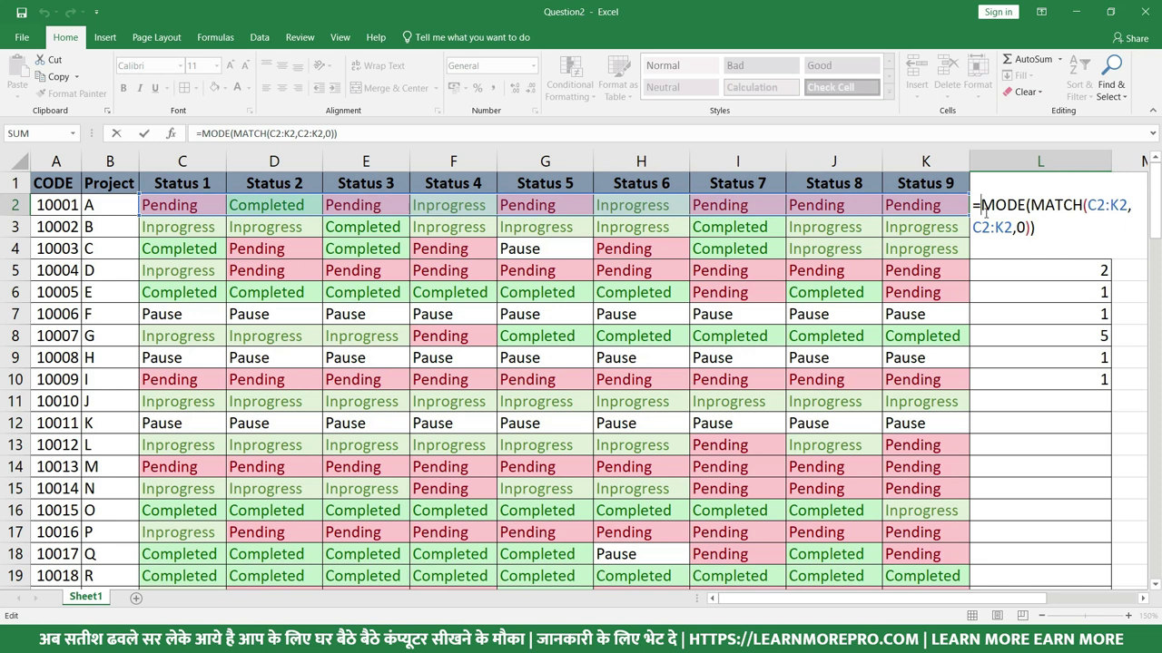
type("INDEX(")
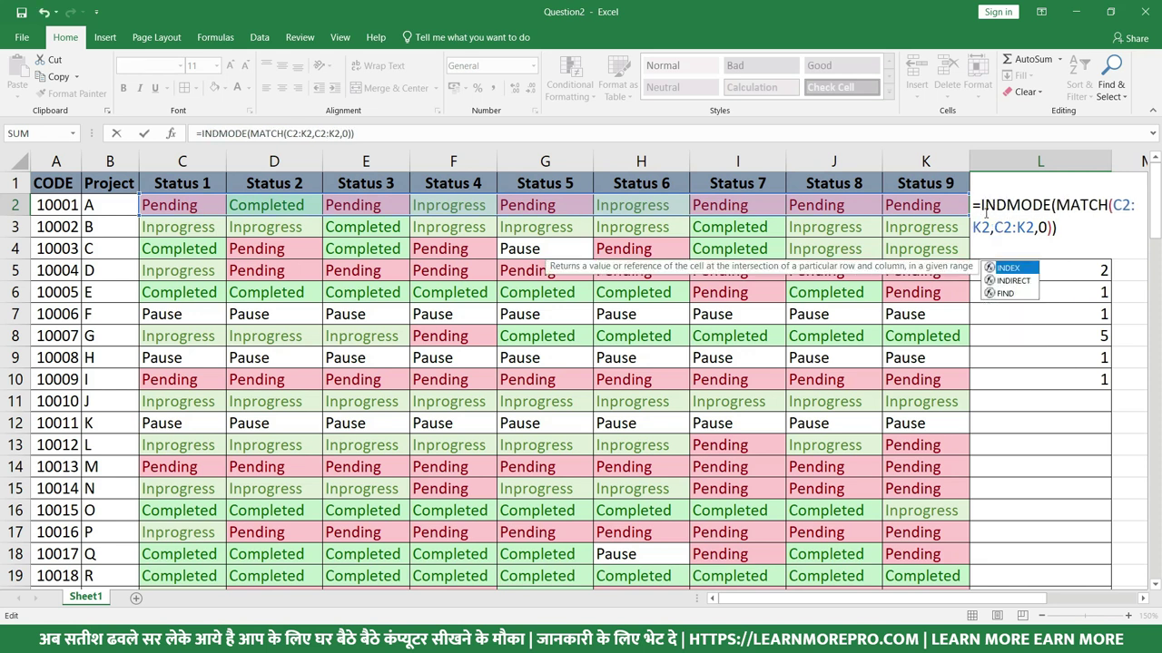
key("Tab")
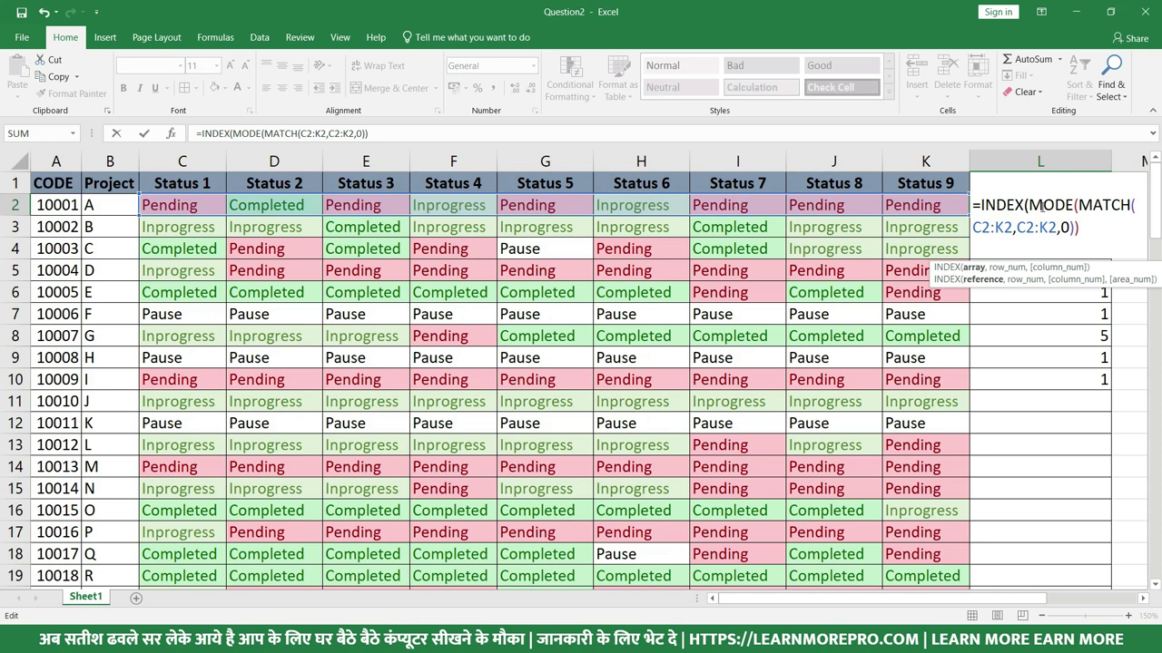
key("BackSpace")
key("BackSpace")
key("BackSpace")
key("BackSpace")
key("BackSpace")
key("BackSpace")
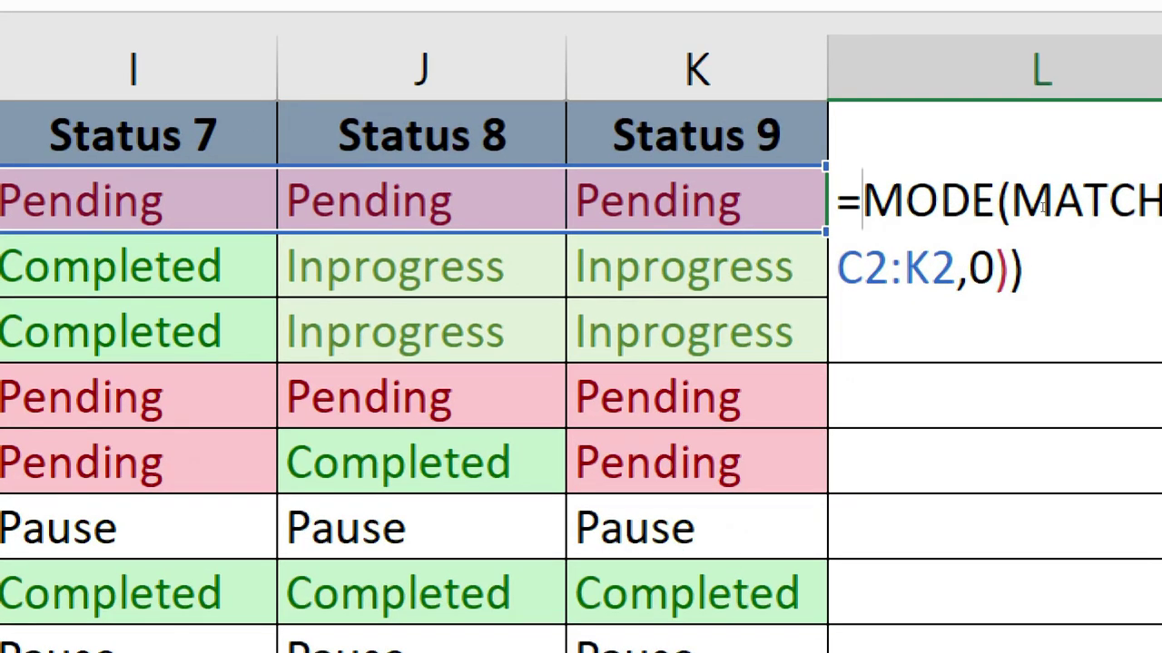
type("INDEX(")
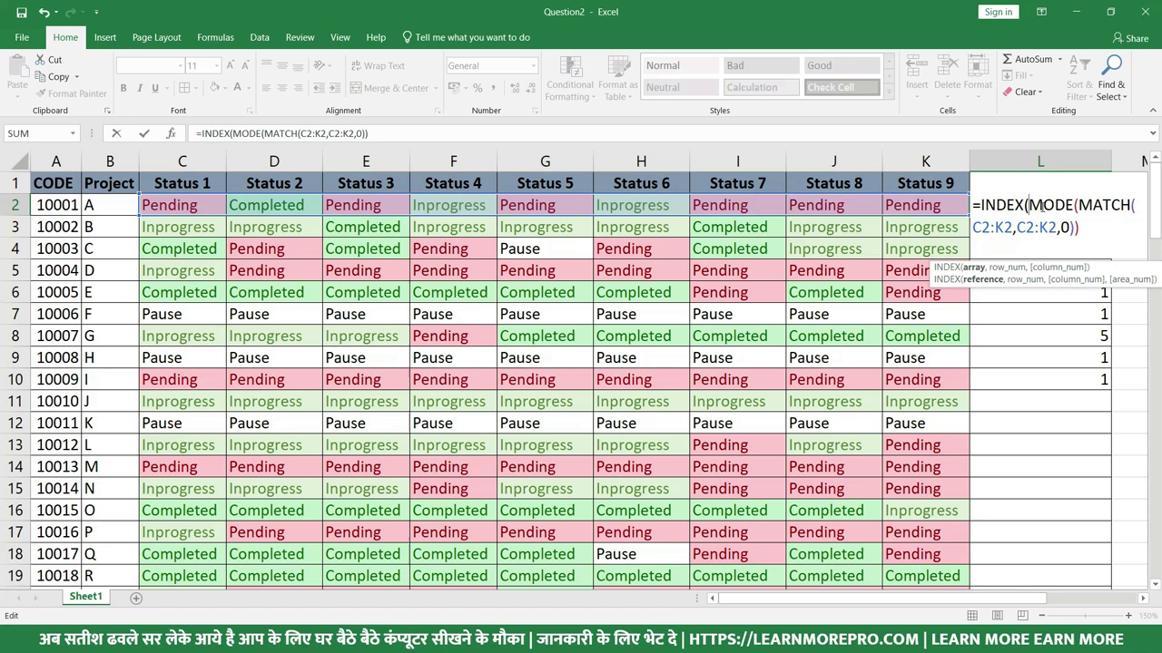
left_click_drag(193, 213, 939, 206)
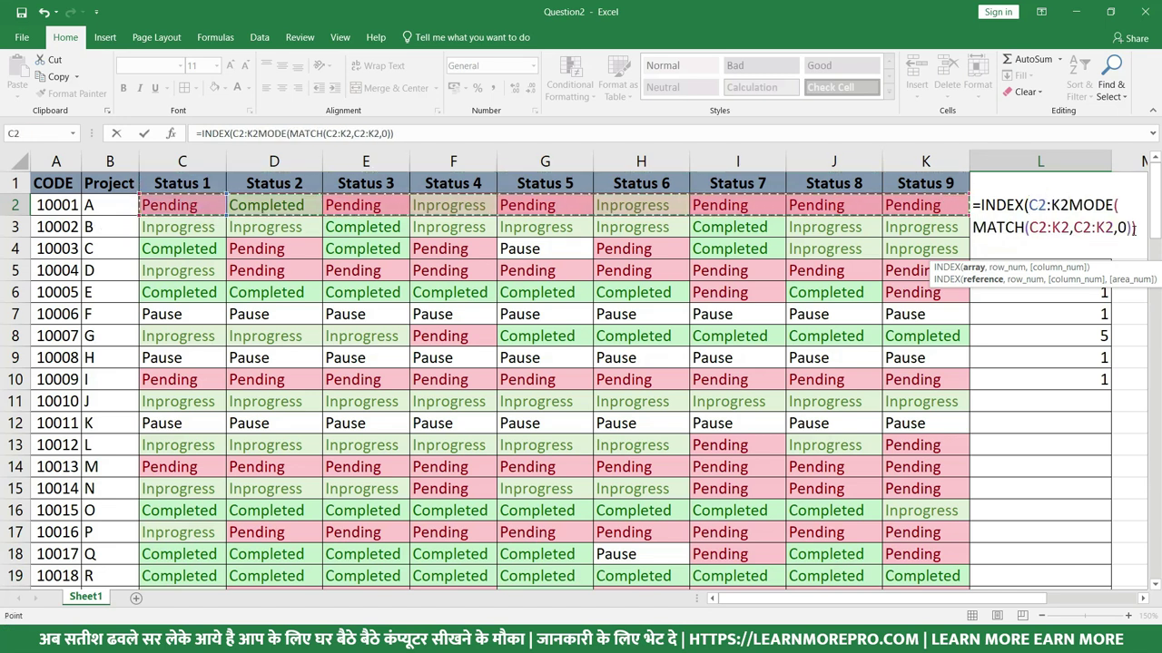
type(",")
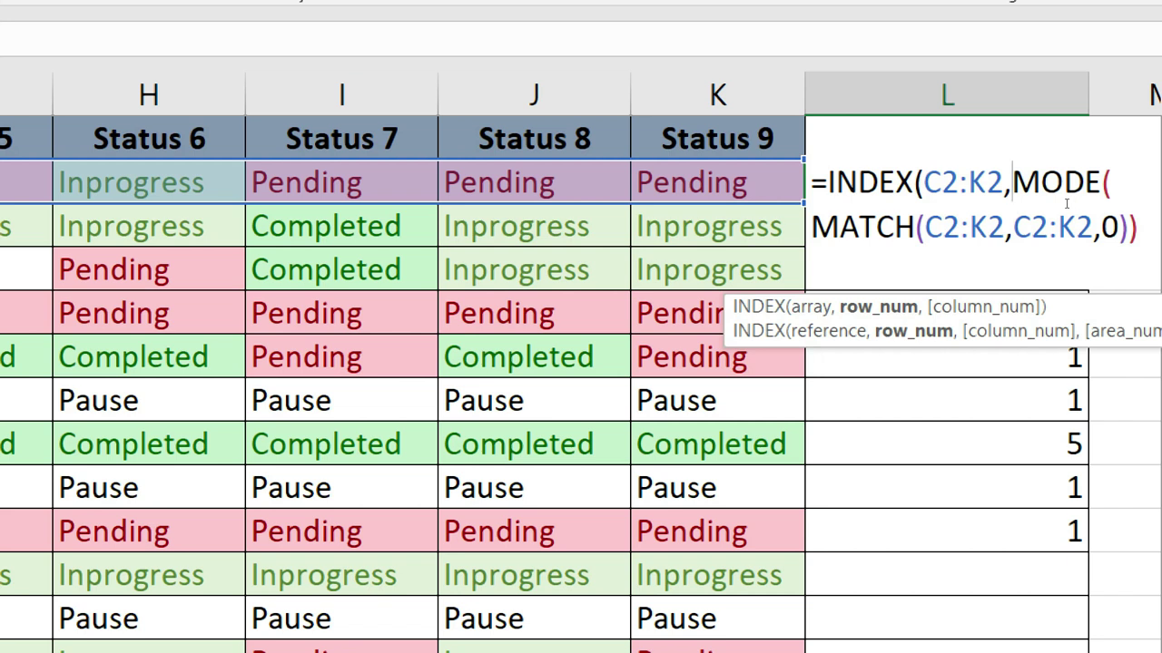
- Fix the commas so MODE(MATCH(C2:K2,C2:K2,0)) is INDEX's row argument, and submit the formula
key("shift+Left")
key("shift+Left")
key("shift+Left")
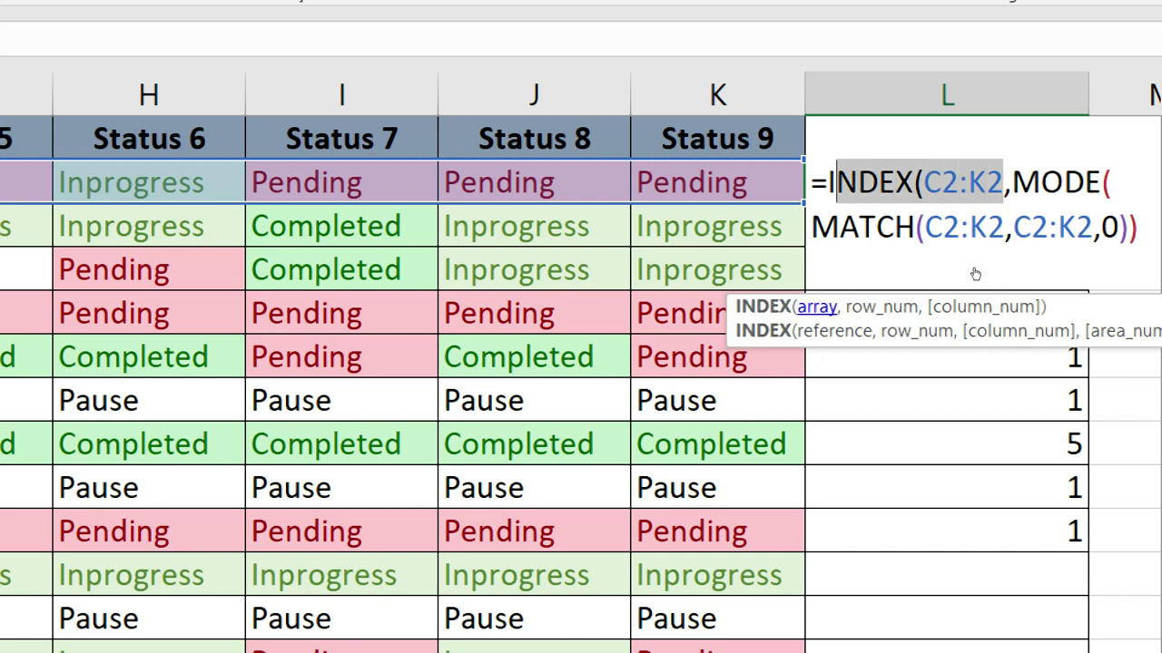
key("Right")
key("Left")
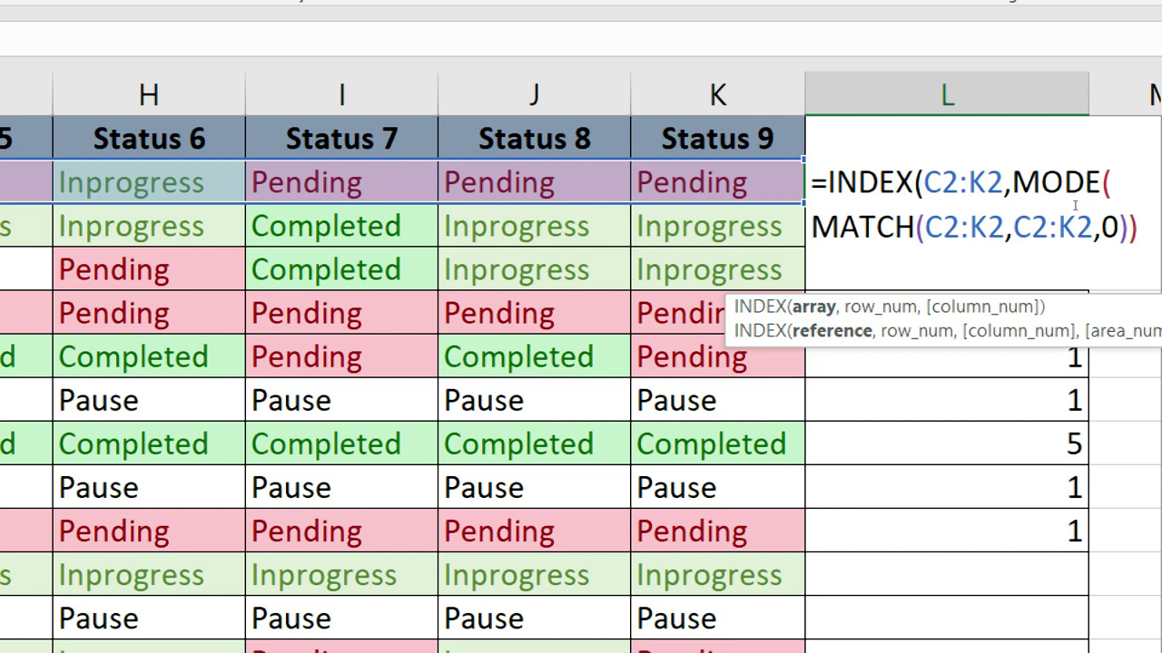
left_click_drag(1011, 182, 1139, 230)
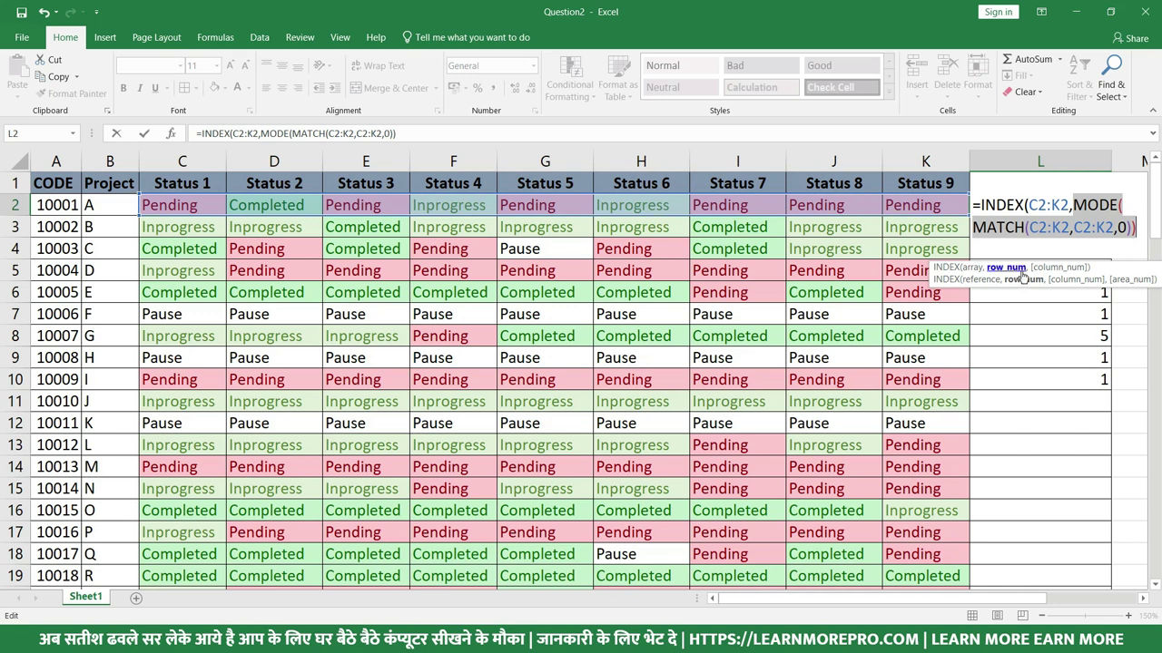
key("Left")
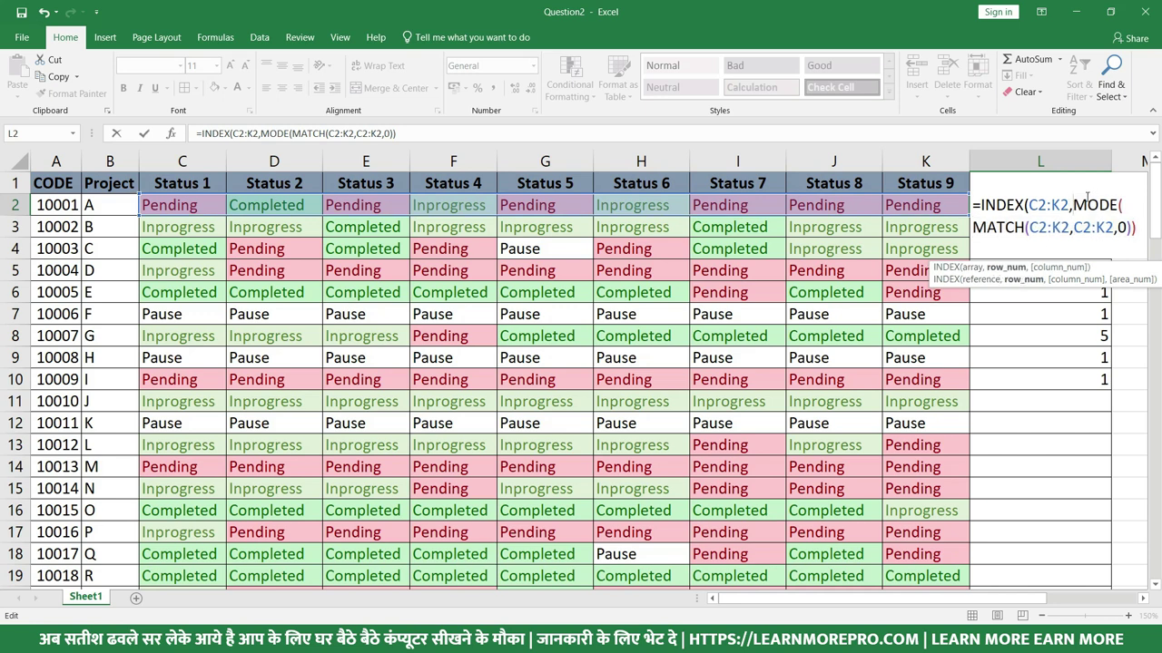
type(",")
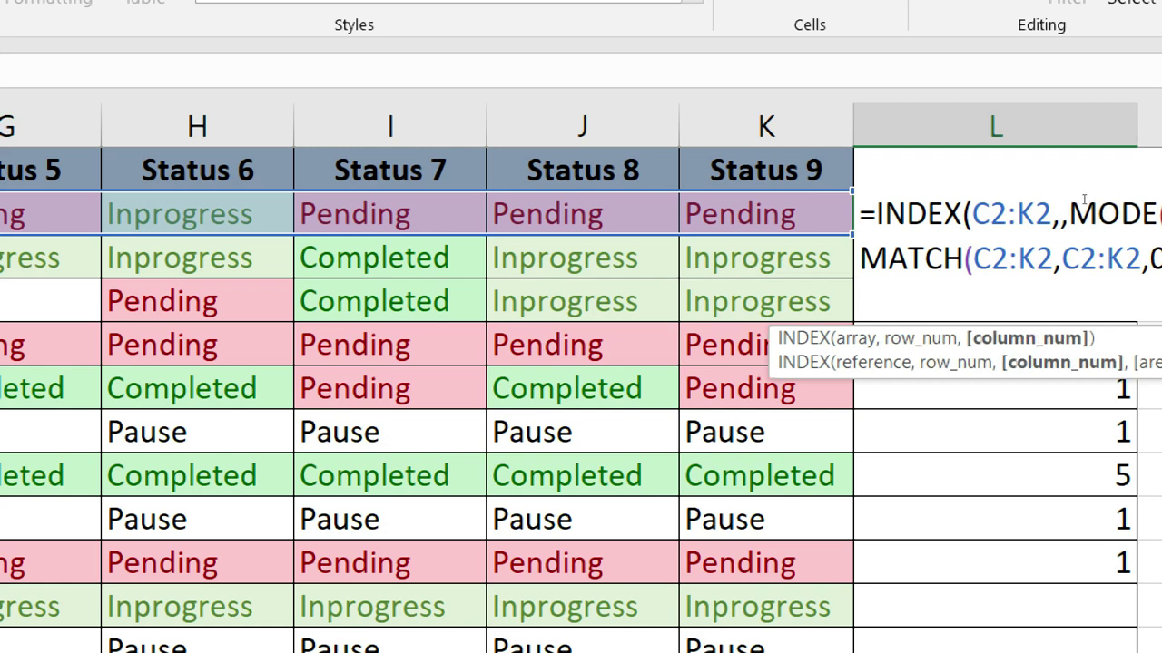
key("Left")
key("Left")
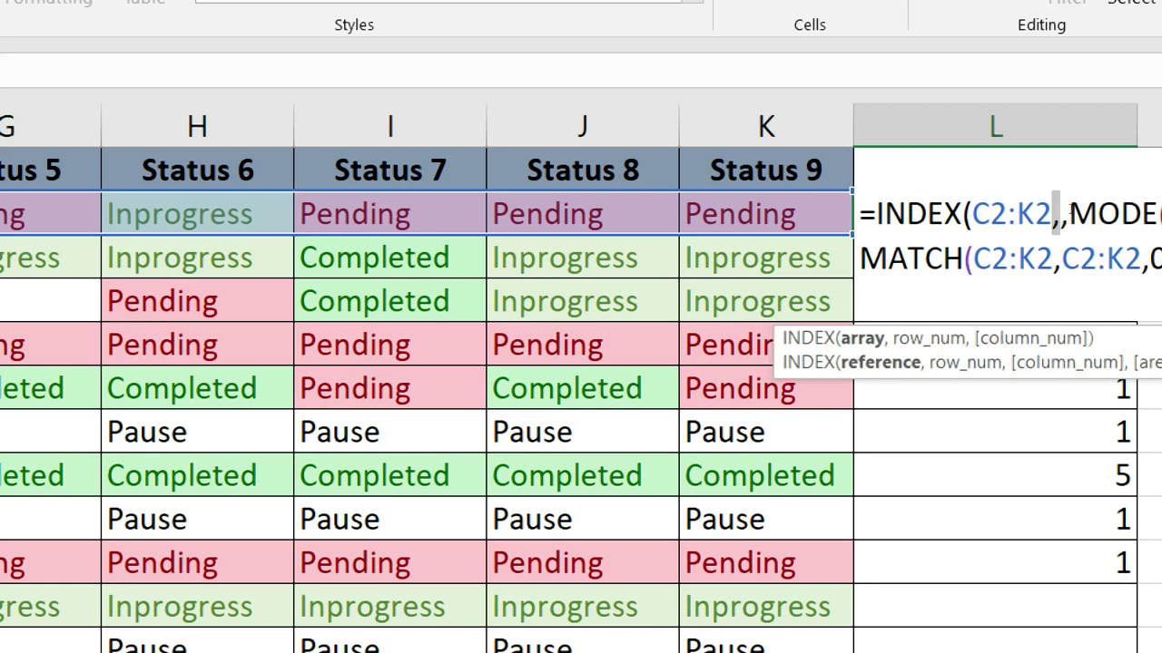
key("Right")
key("Right")
key("BackSpace")
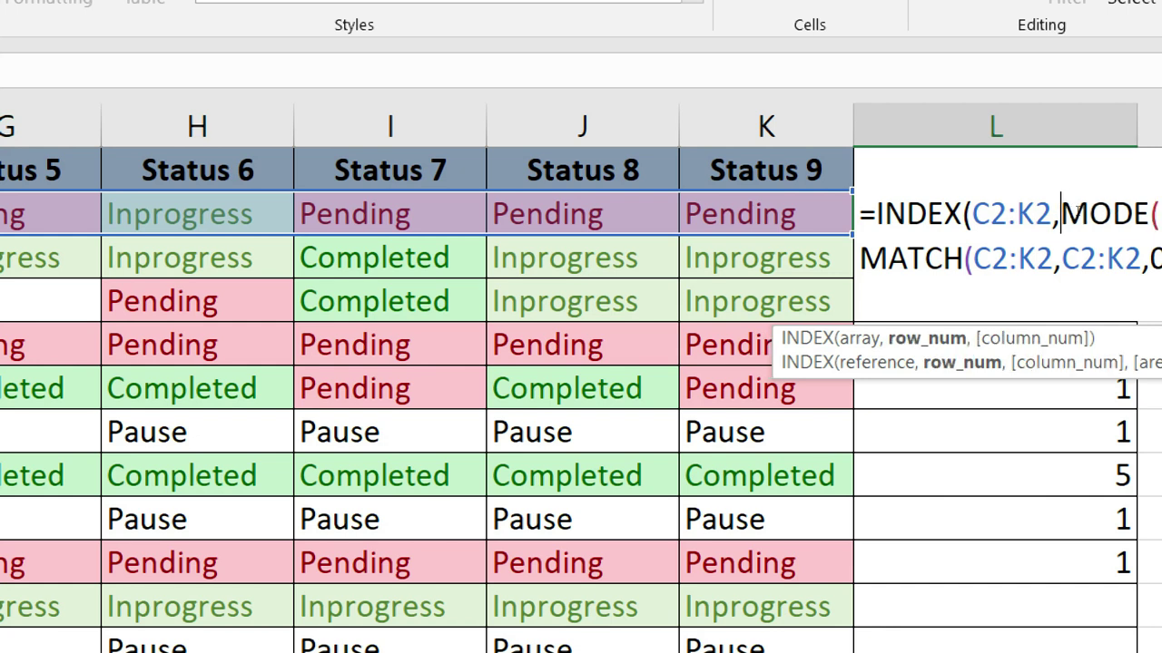
left_click_drag(1062, 213, 1132, 235)
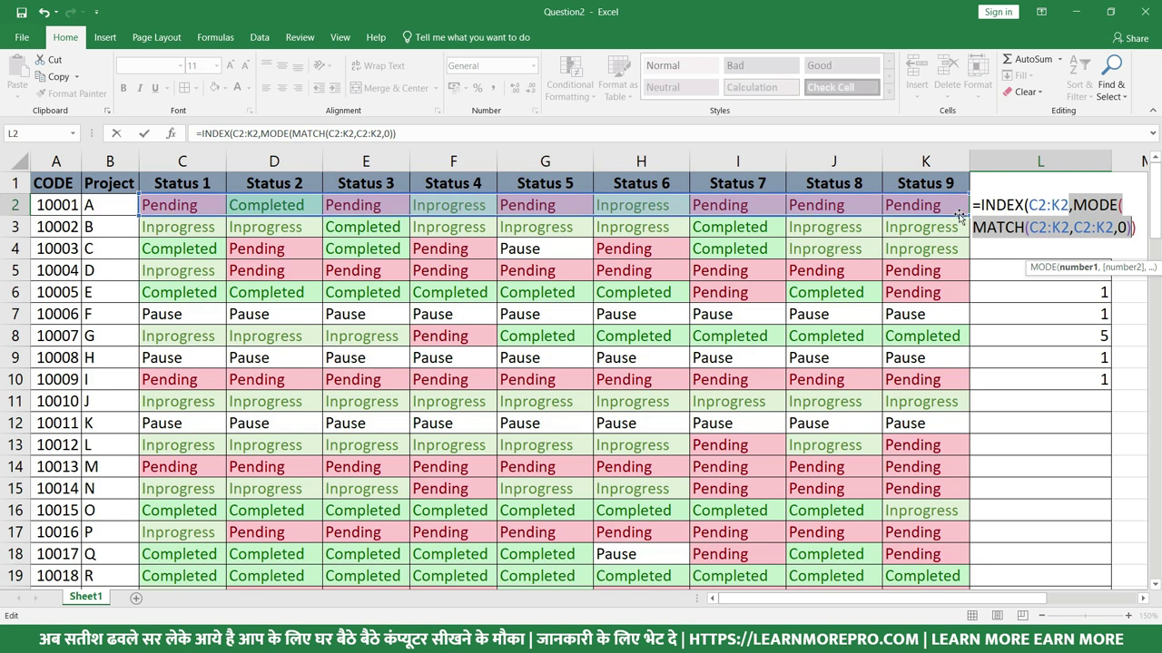
left_click_drag(1068, 207, 1149, 228)
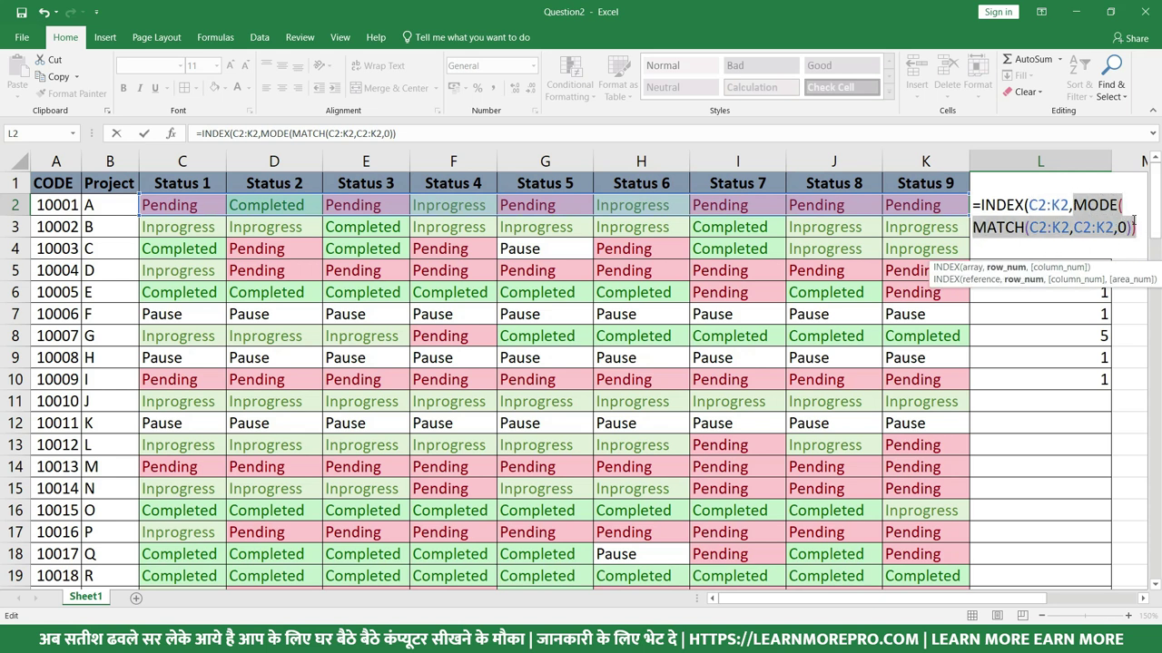
key("Return")
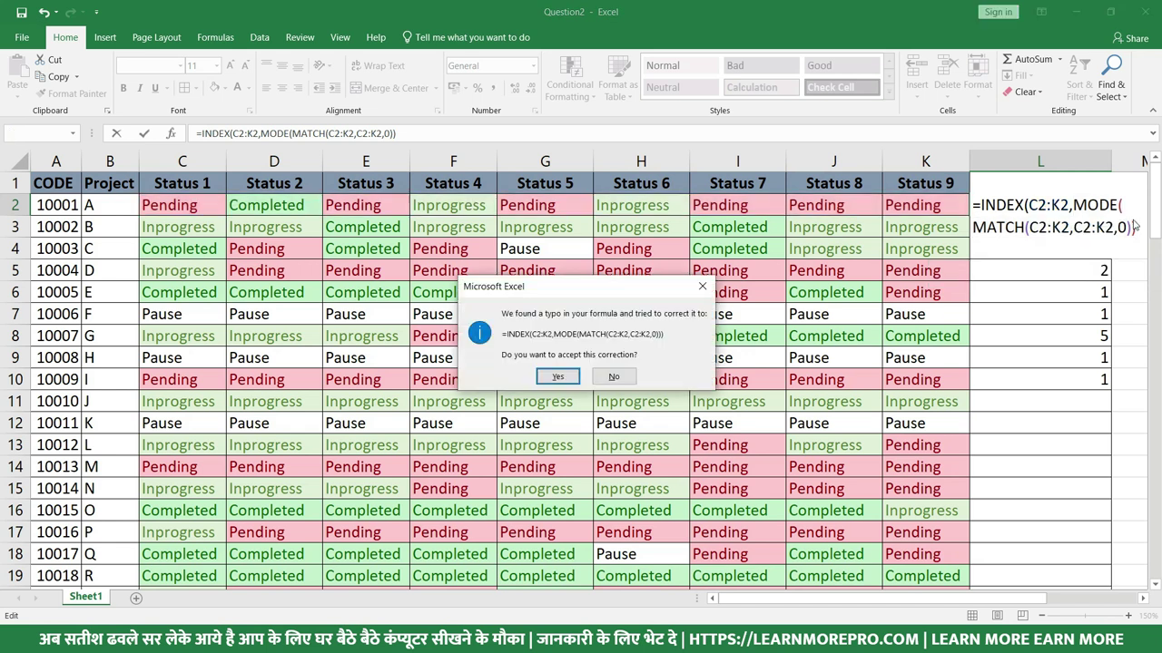
key("Return")
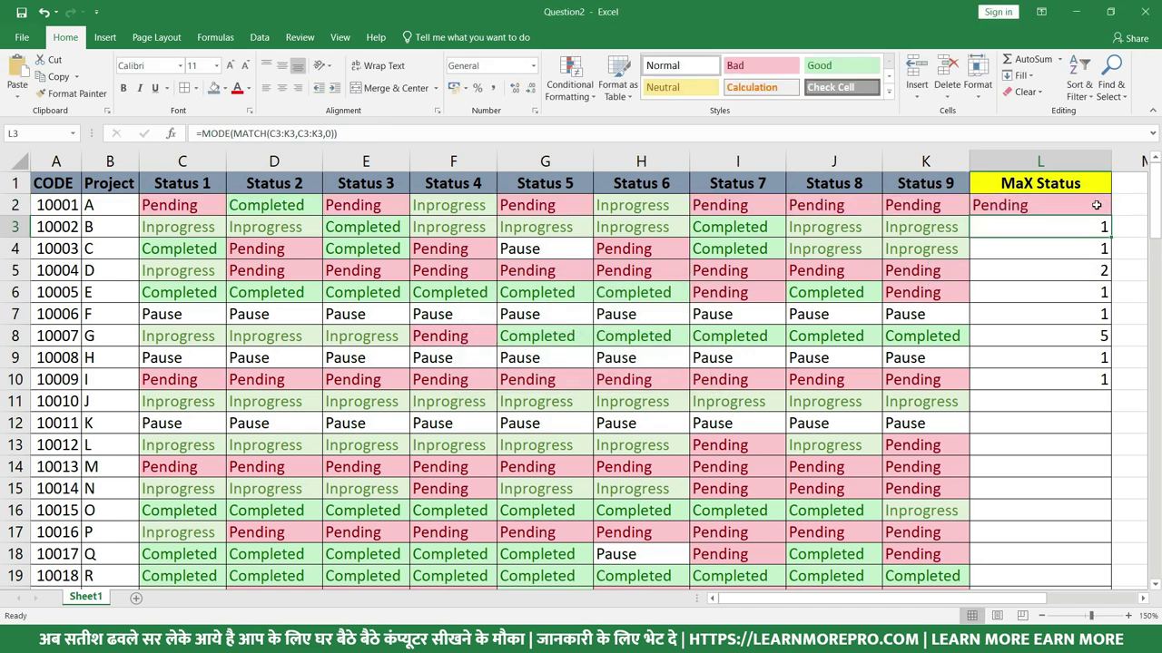
left_click(1097, 205)
left_click_drag(1110, 216, 1109, 388)
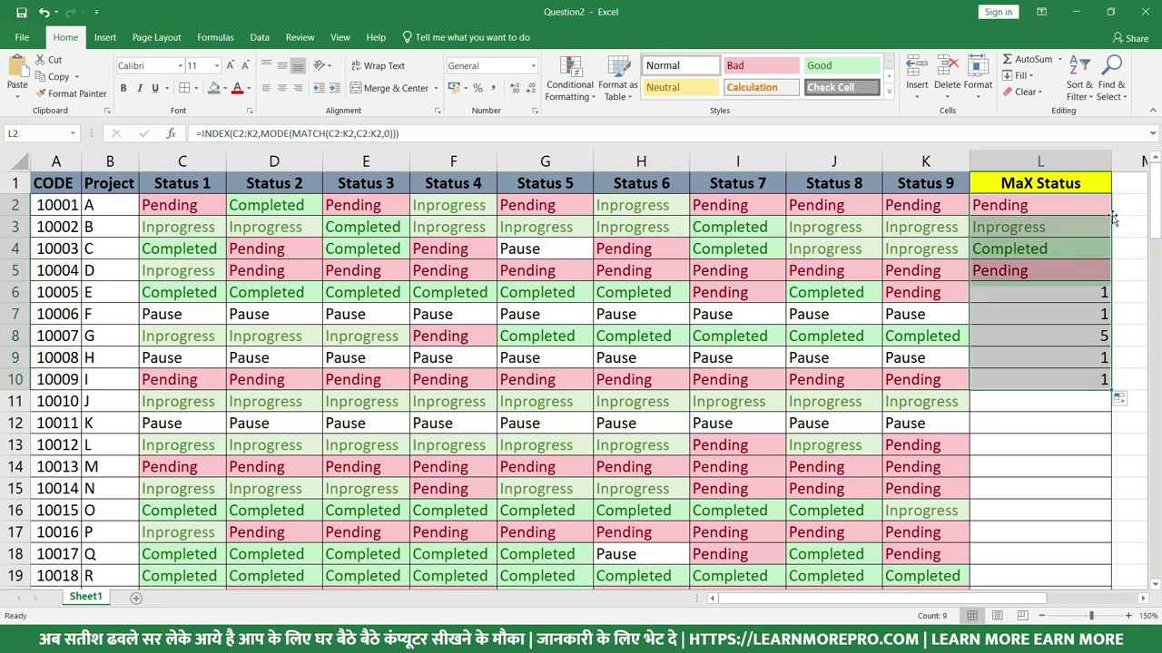
double_click(1110, 389)
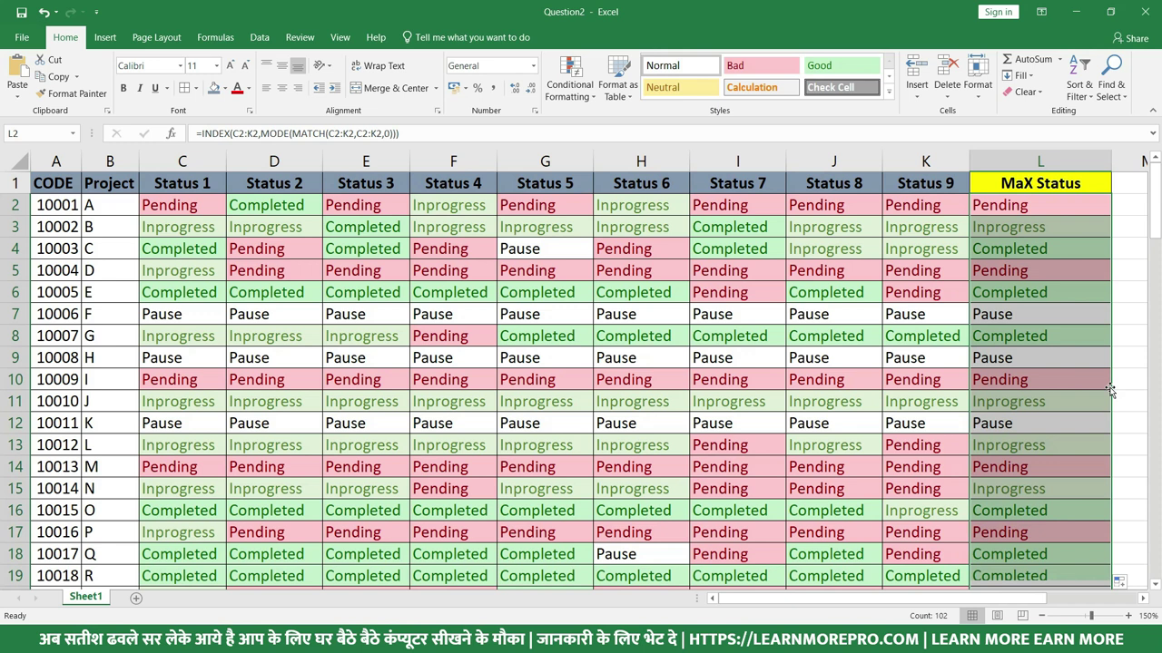
left_click(1056, 201)
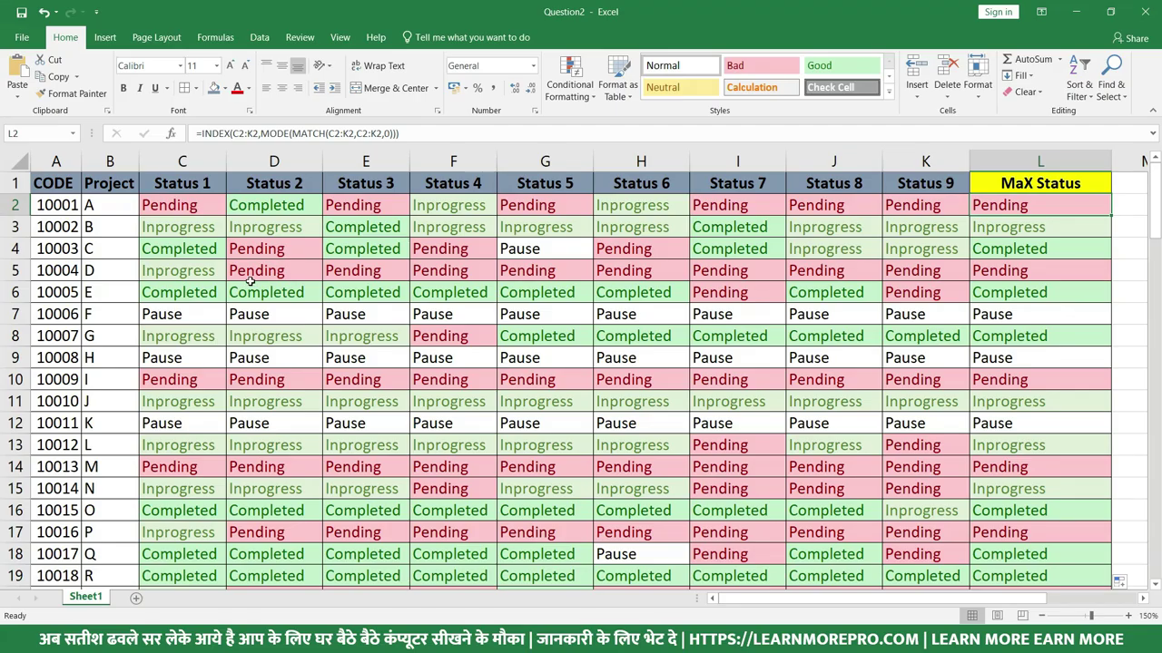
- Set project F's statuses C7, D7 and E7 to Completed
left_click(219, 310)
left_click(232, 314)
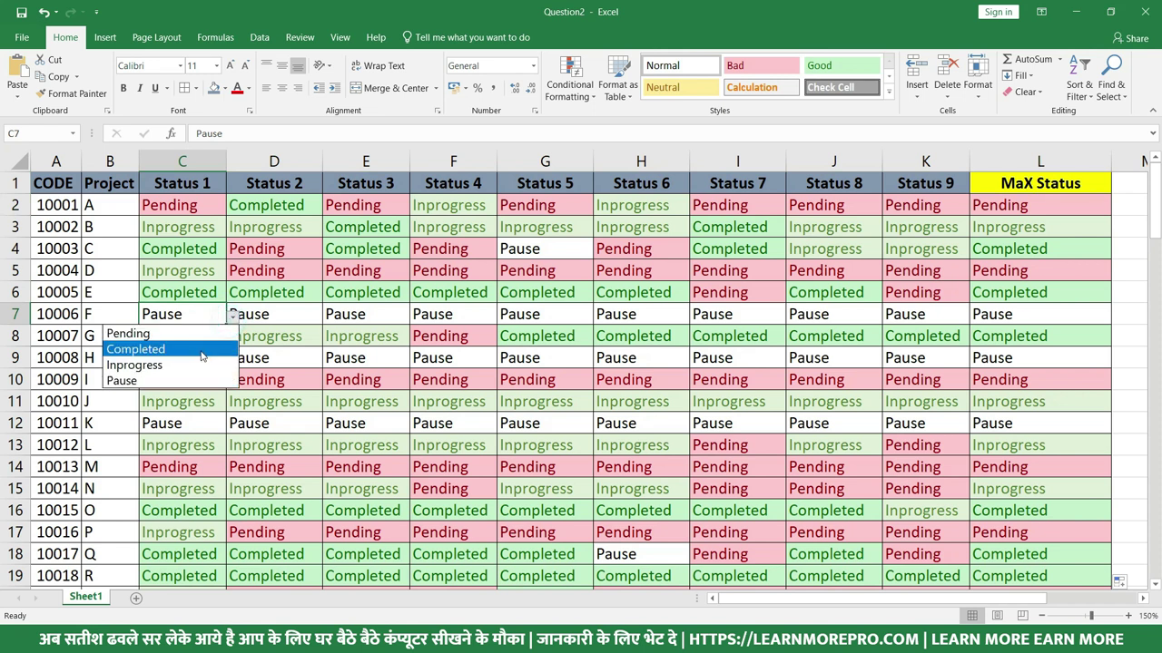
left_click(199, 355)
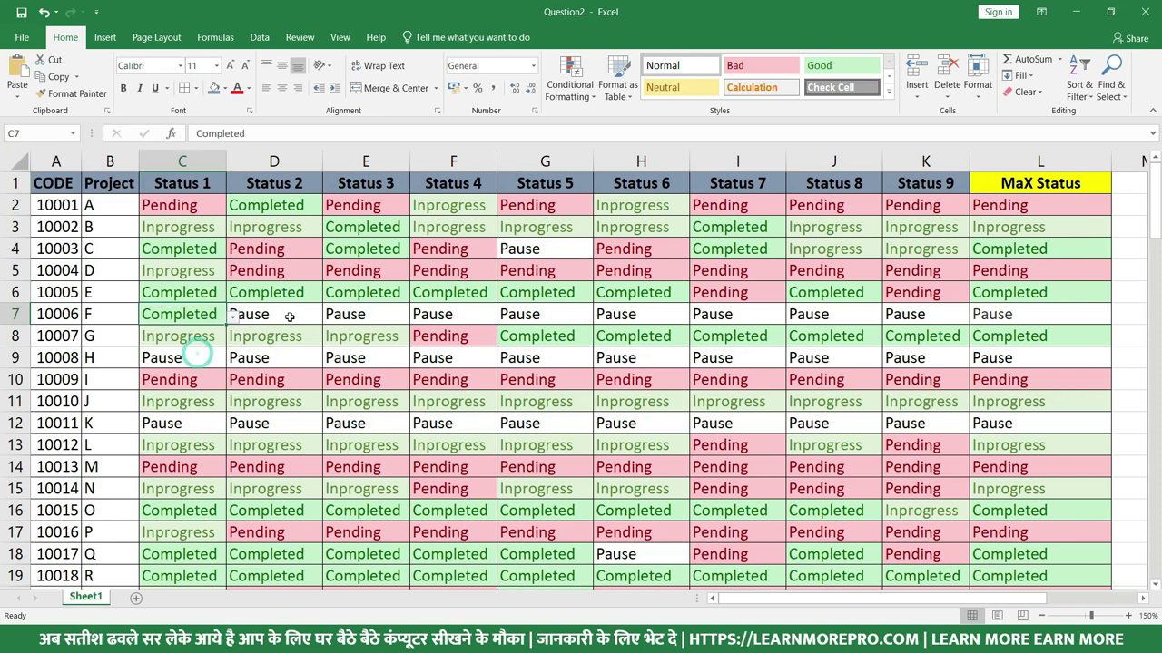
left_click(289, 314)
left_click(328, 314)
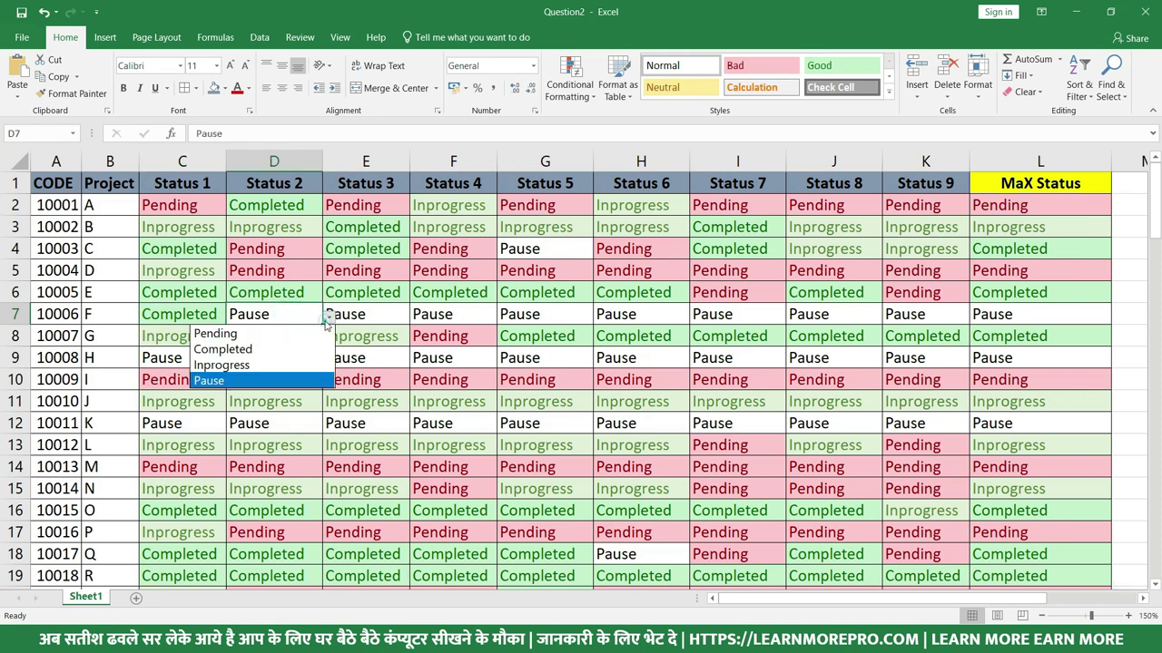
left_click(263, 350)
left_click(363, 314)
left_click(415, 316)
left_click(370, 352)
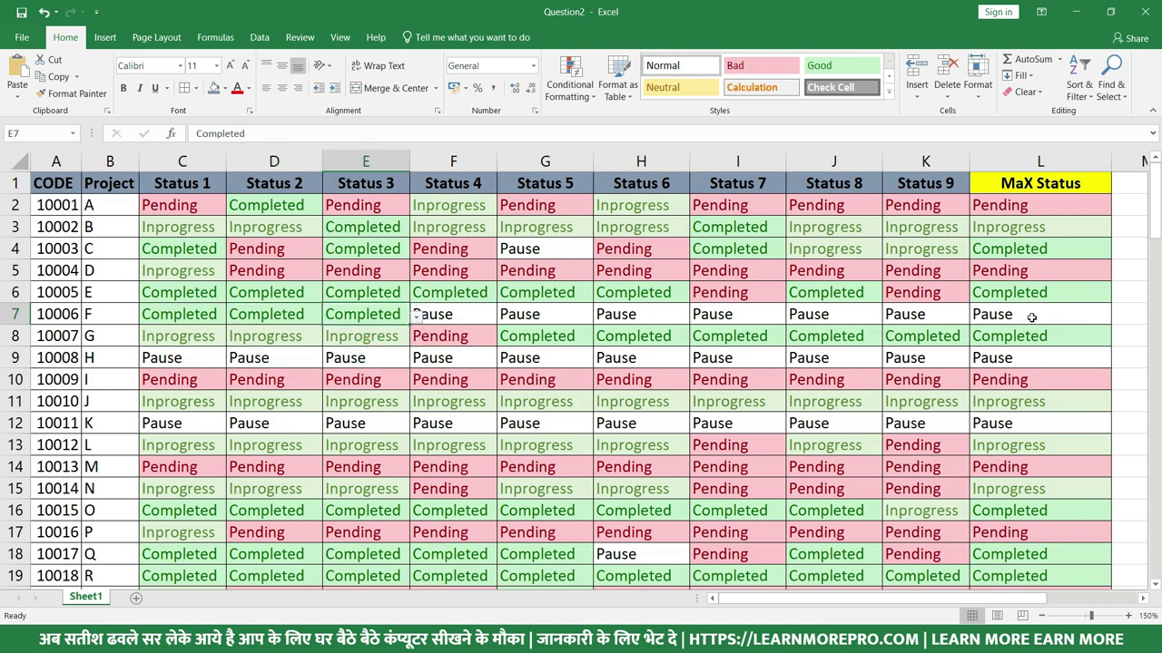
- Set I7, H7 and G7 to Inprogress
left_click_drag(415, 314, 925, 314)
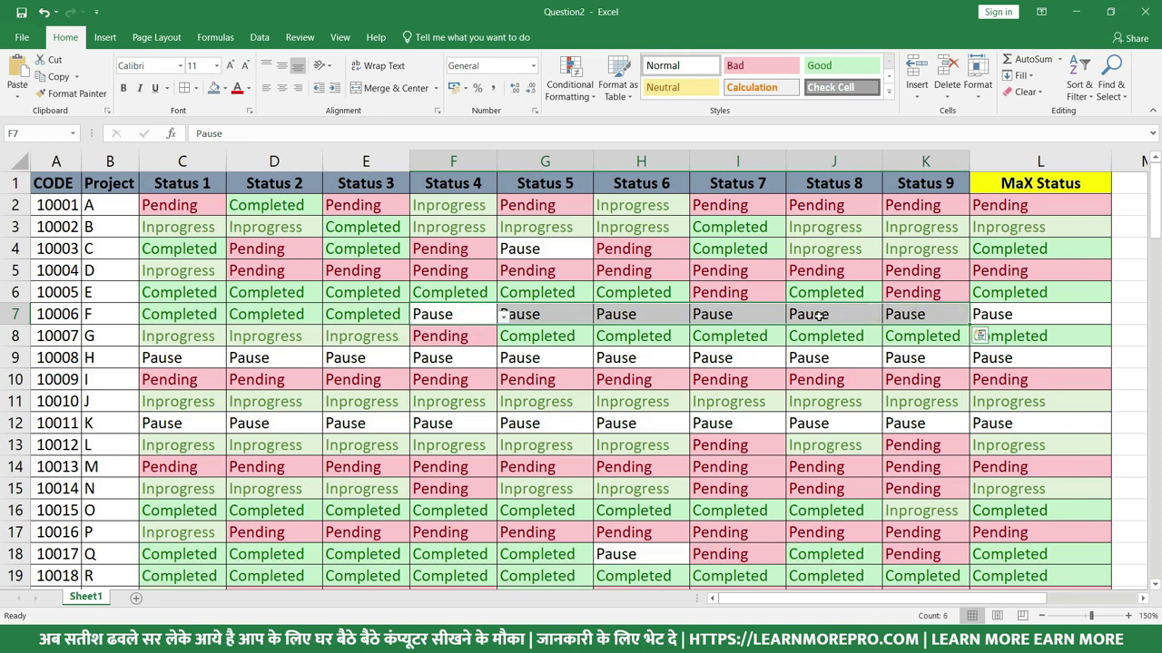
left_click(754, 317)
left_click(792, 314)
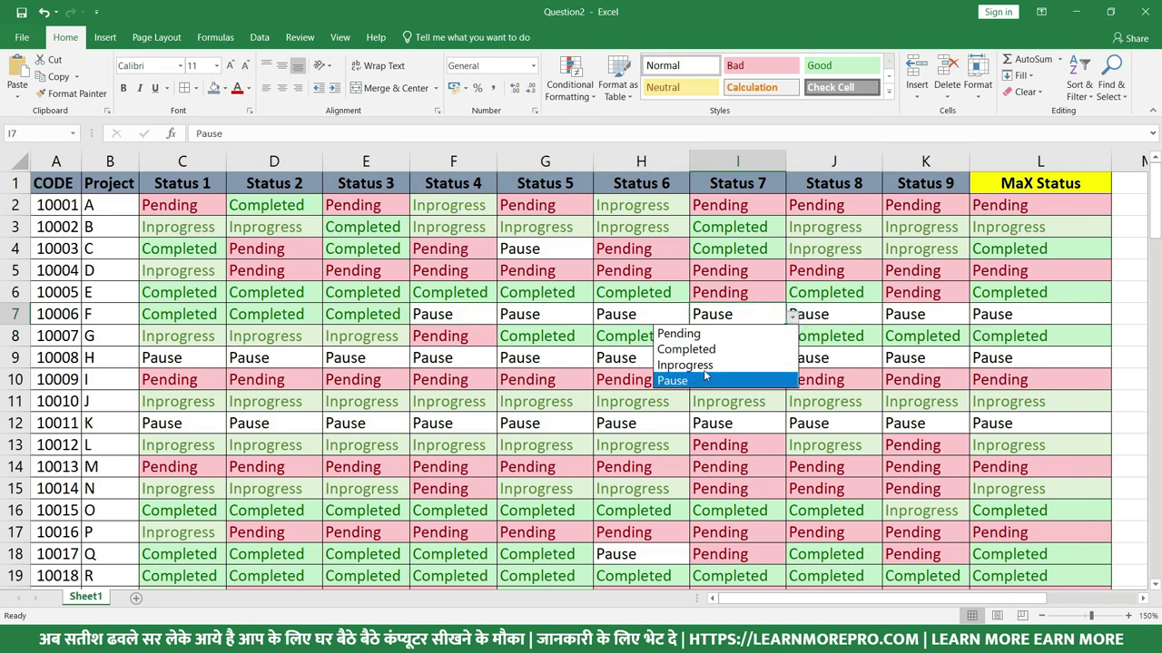
left_click(705, 374)
left_click(682, 320)
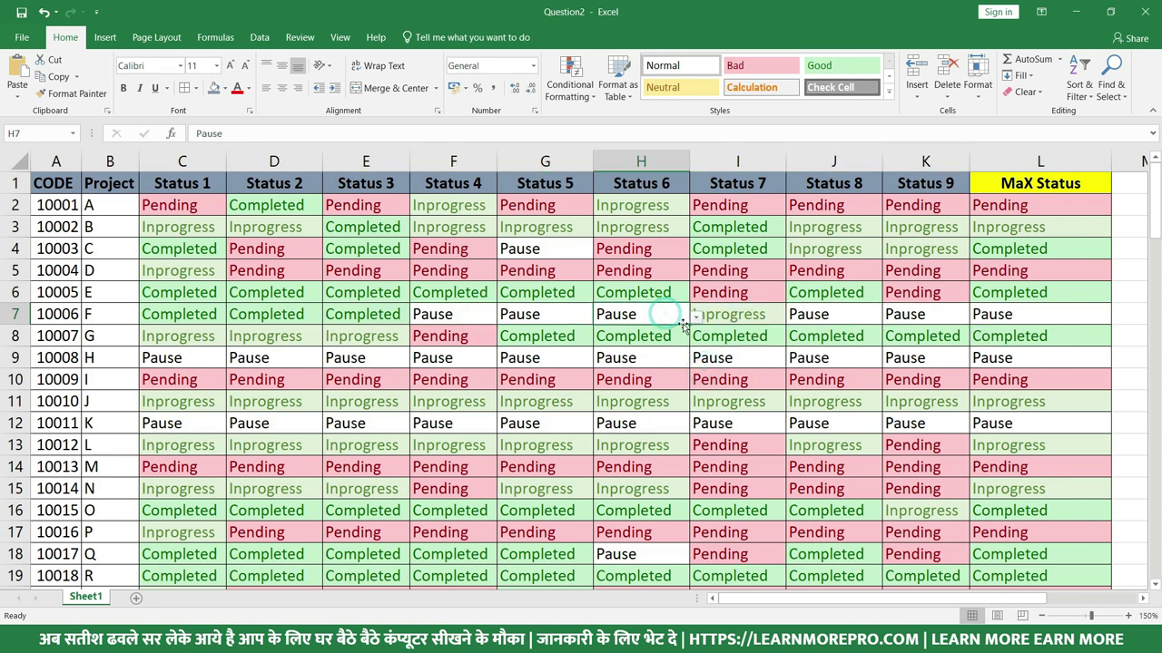
left_click(695, 315)
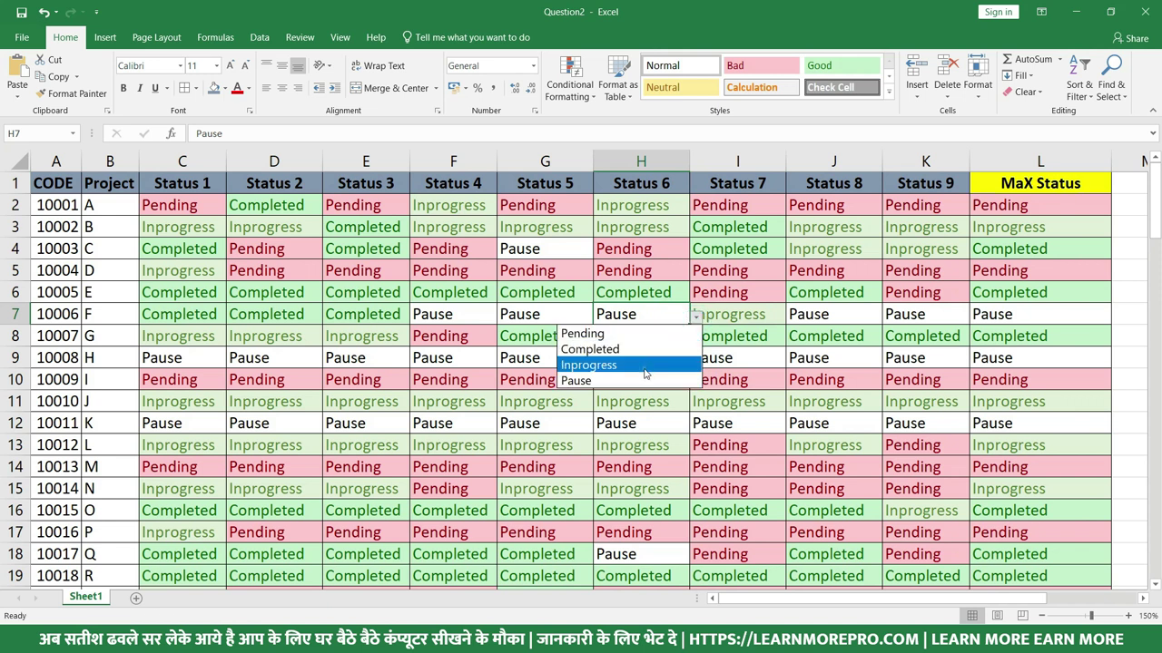
left_click(642, 362)
left_click(570, 315)
left_click(599, 316)
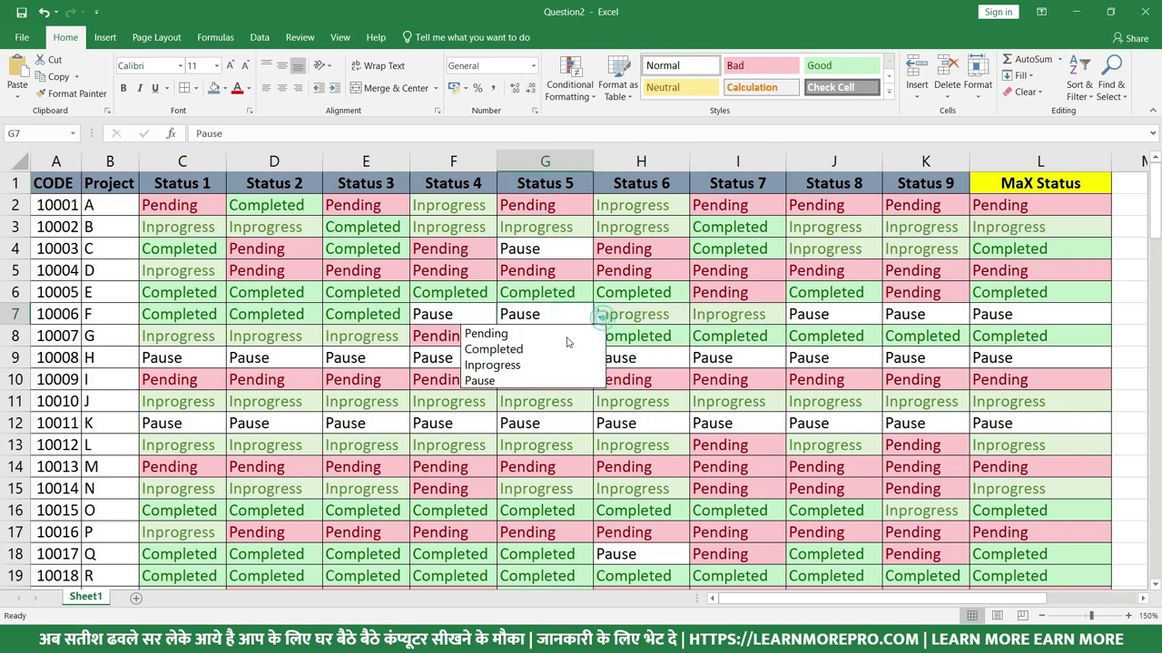
left_click(548, 361)
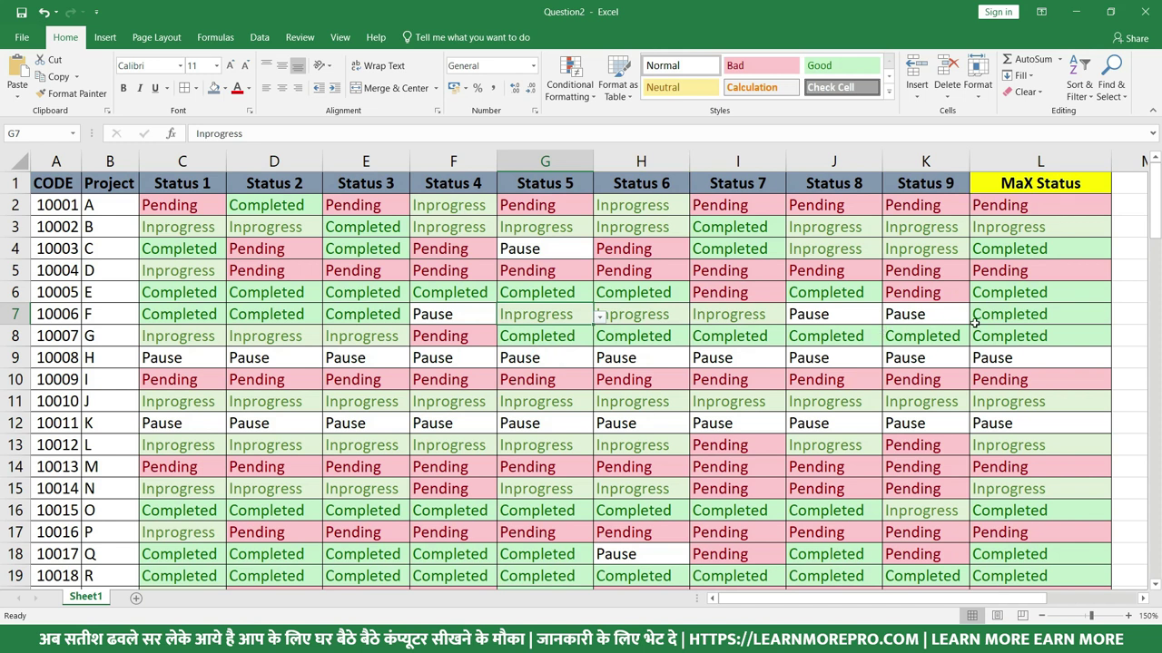
- Set F7 to Inprogress as well and confirm row 7's MaX Status now reads Inprogress
left_click(1003, 310)
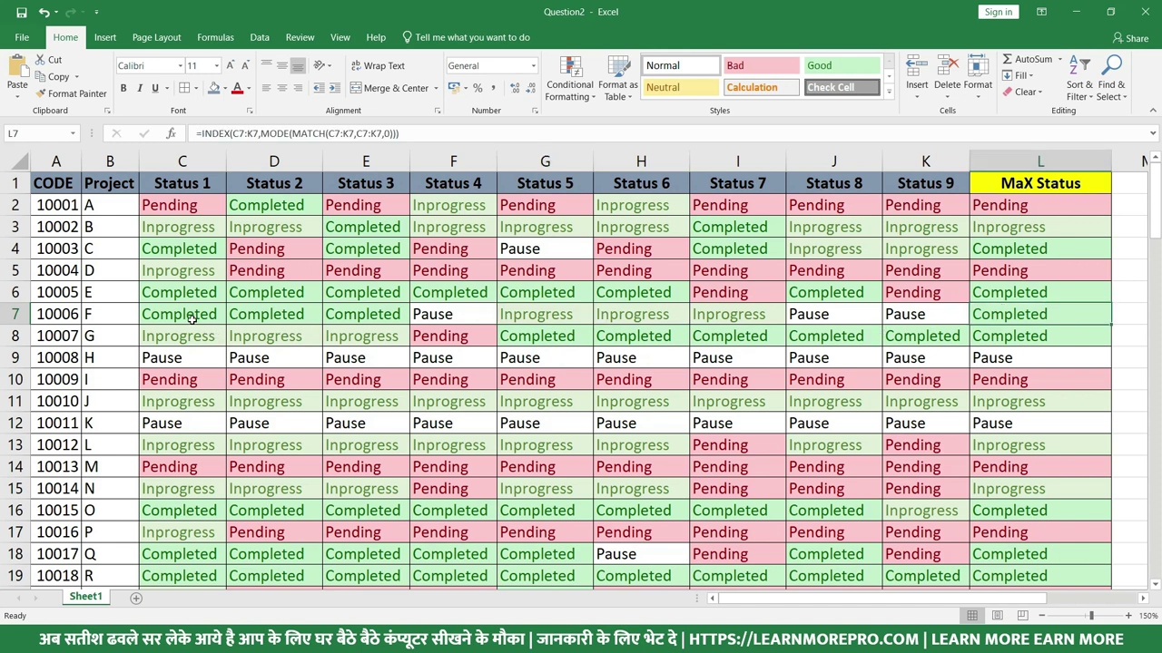
left_click_drag(191, 318, 521, 316)
left_click(527, 314)
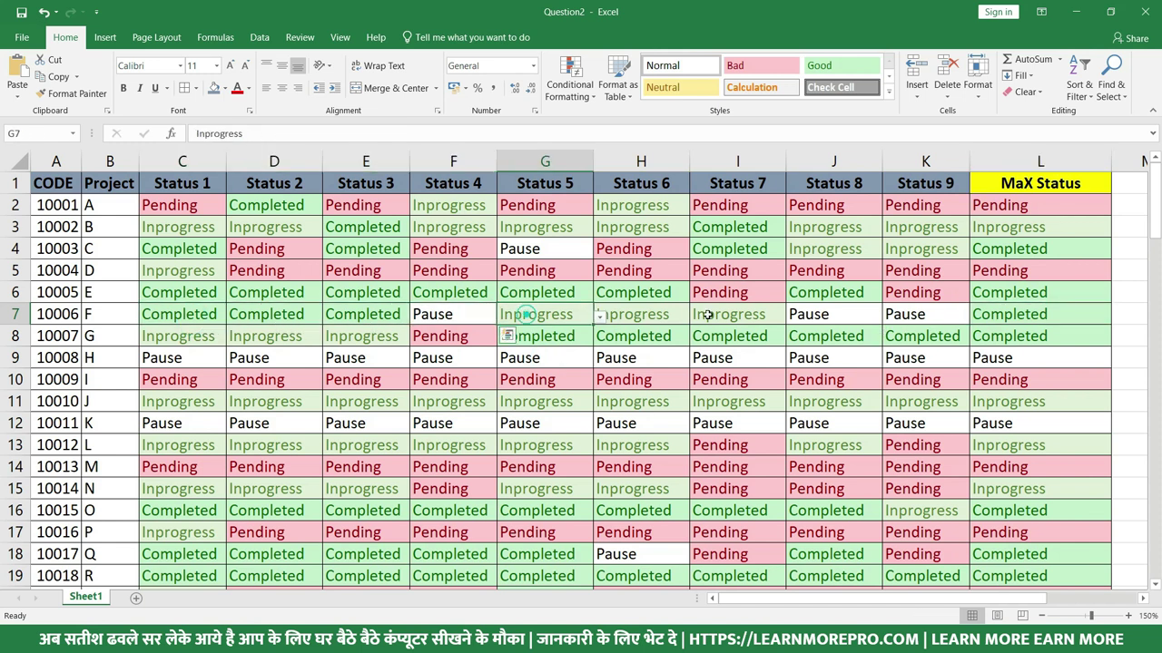
left_click(472, 319)
left_click(834, 309)
left_click_drag(182, 318, 358, 314)
left_click(473, 316)
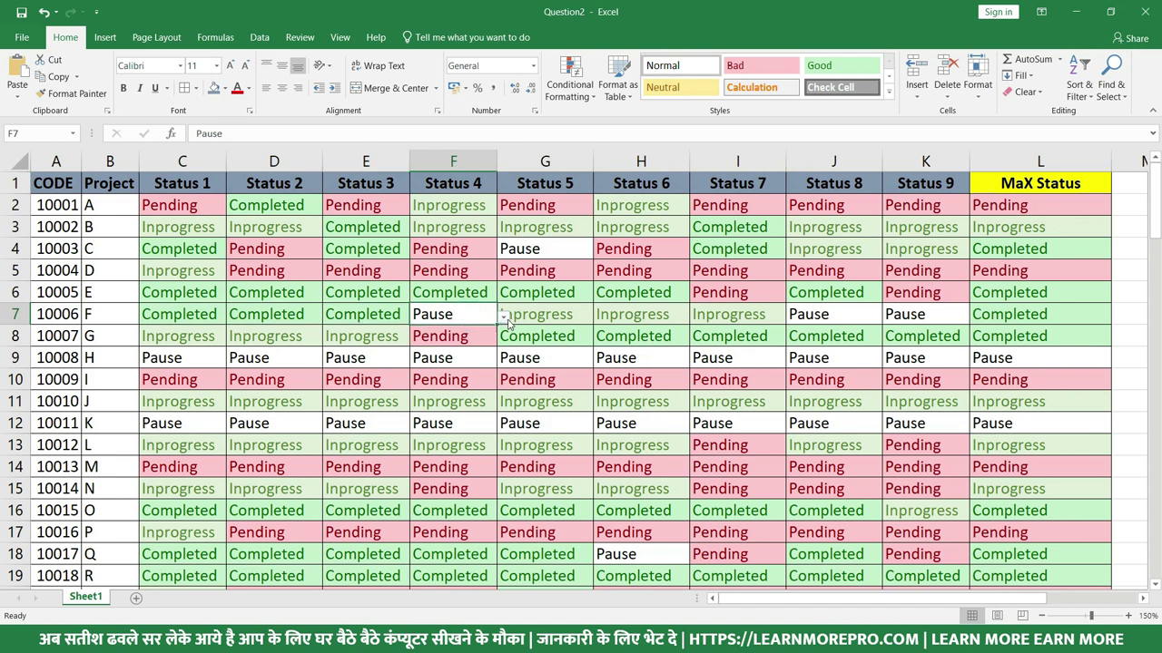
left_click(502, 316)
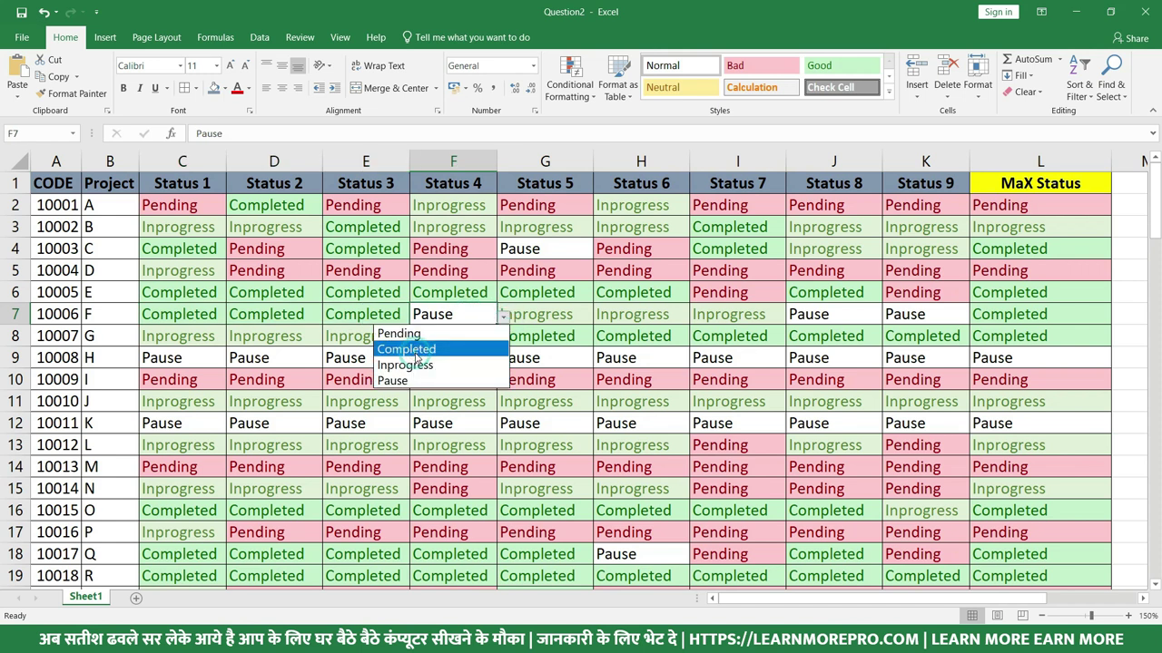
left_click(416, 365)
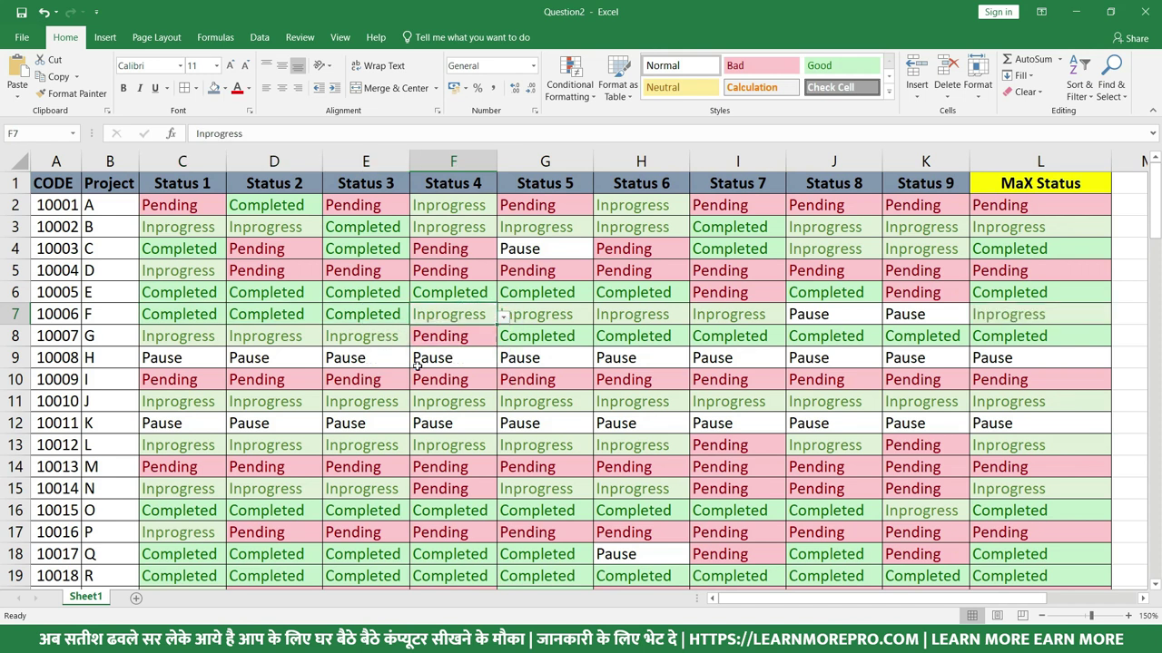
left_click(1074, 314)
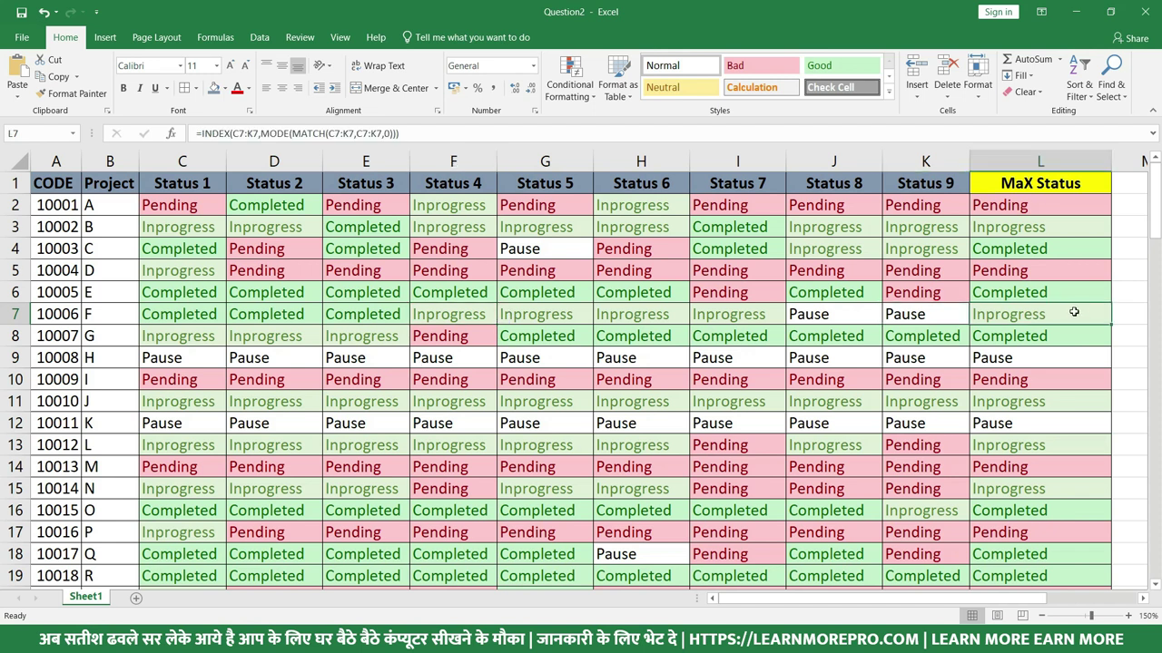
left_click_drag(442, 320, 760, 313)
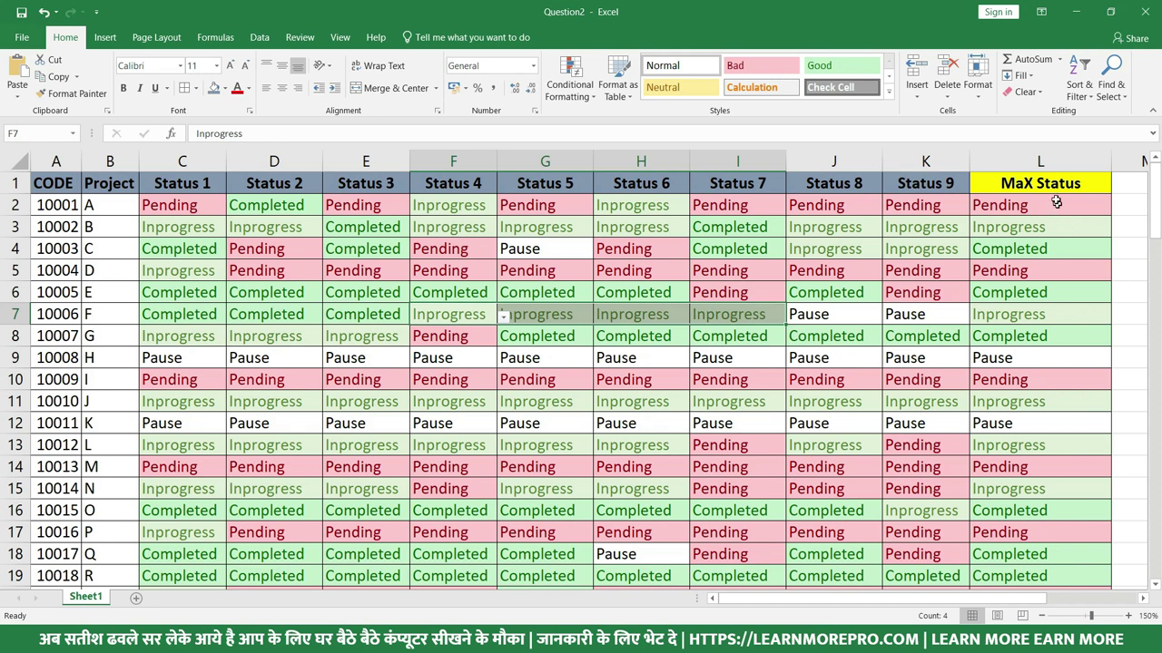
left_click_drag(1056, 201, 1058, 423)
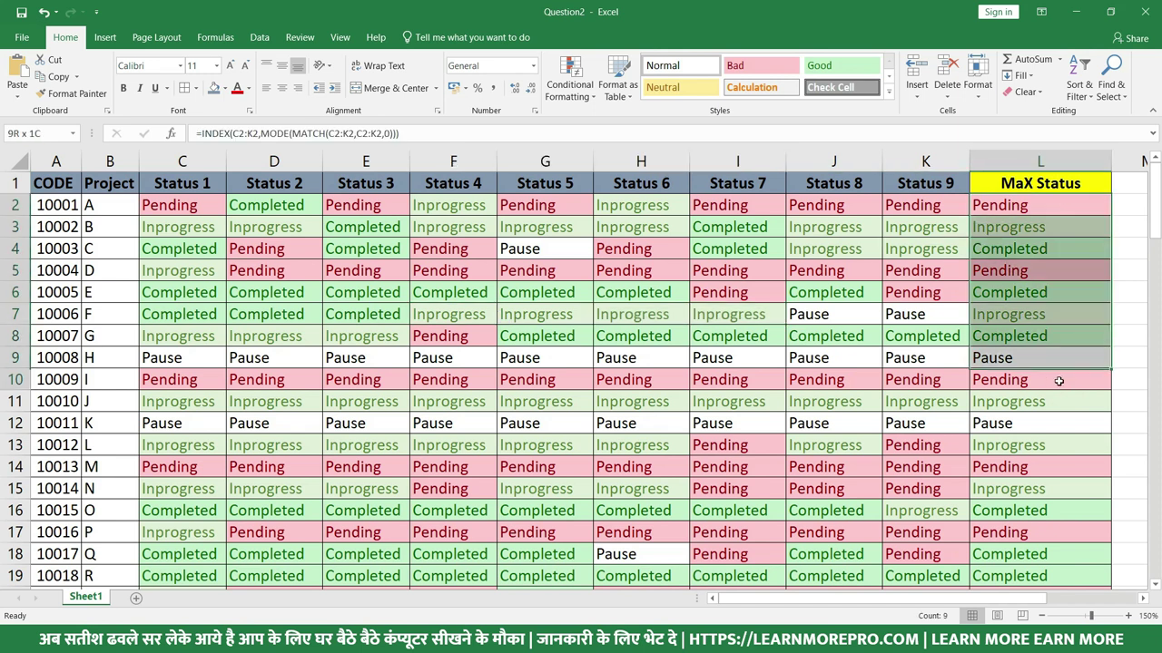
double_click(1033, 205)
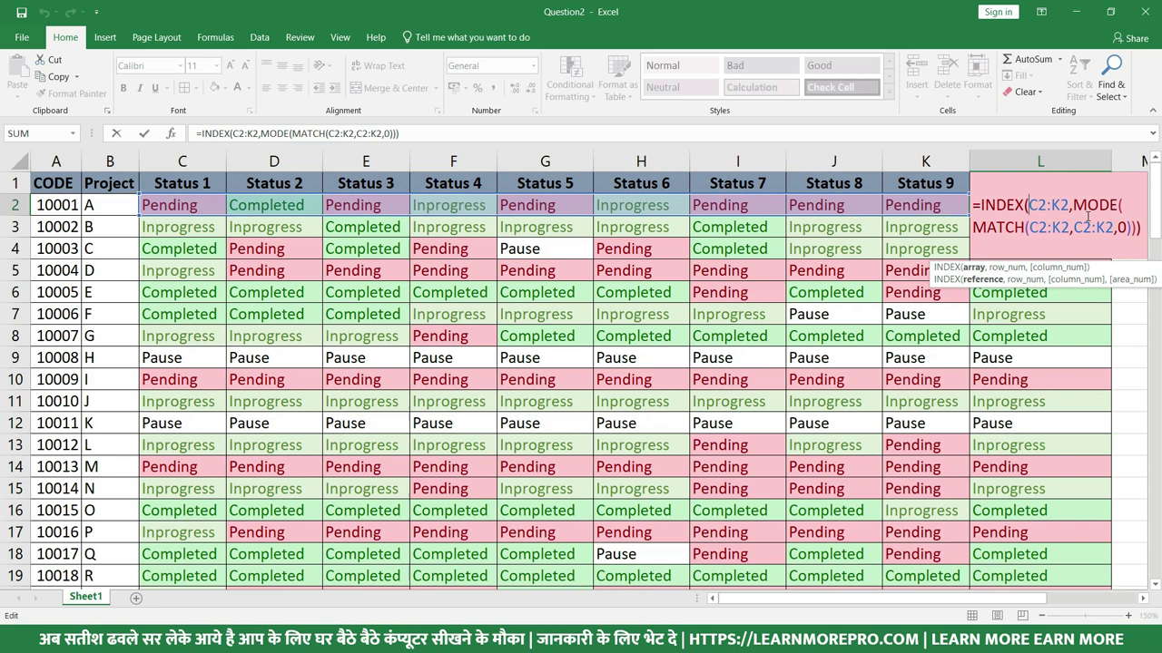
key("Escape")
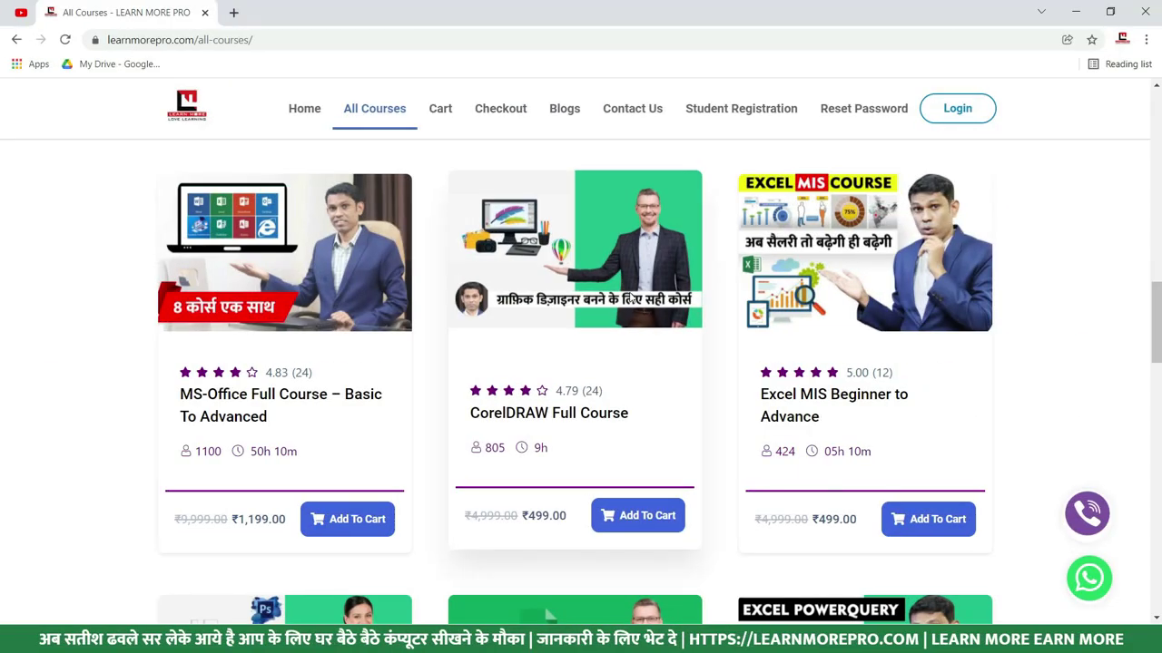
scroll(644, 307, "up", 3)
scroll(646, 310, "up", 3)
scroll(649, 313, "up", 4)
scroll(653, 322, "up", 4)
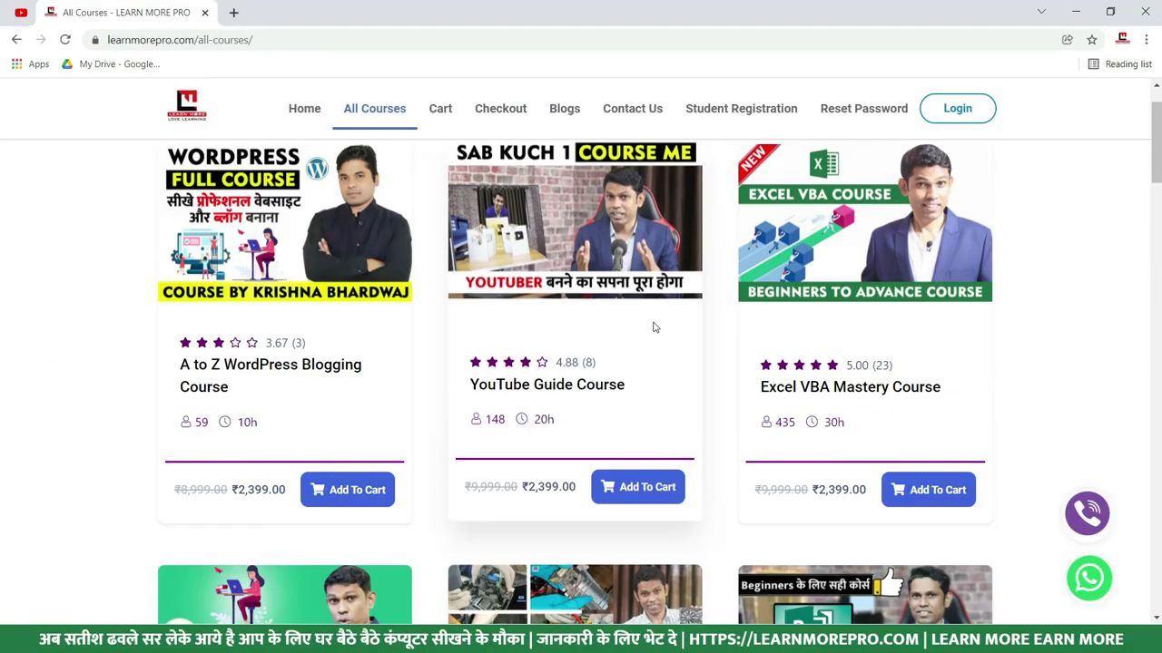
scroll(654, 325, "up", 1)
scroll(653, 331, "down", 3)
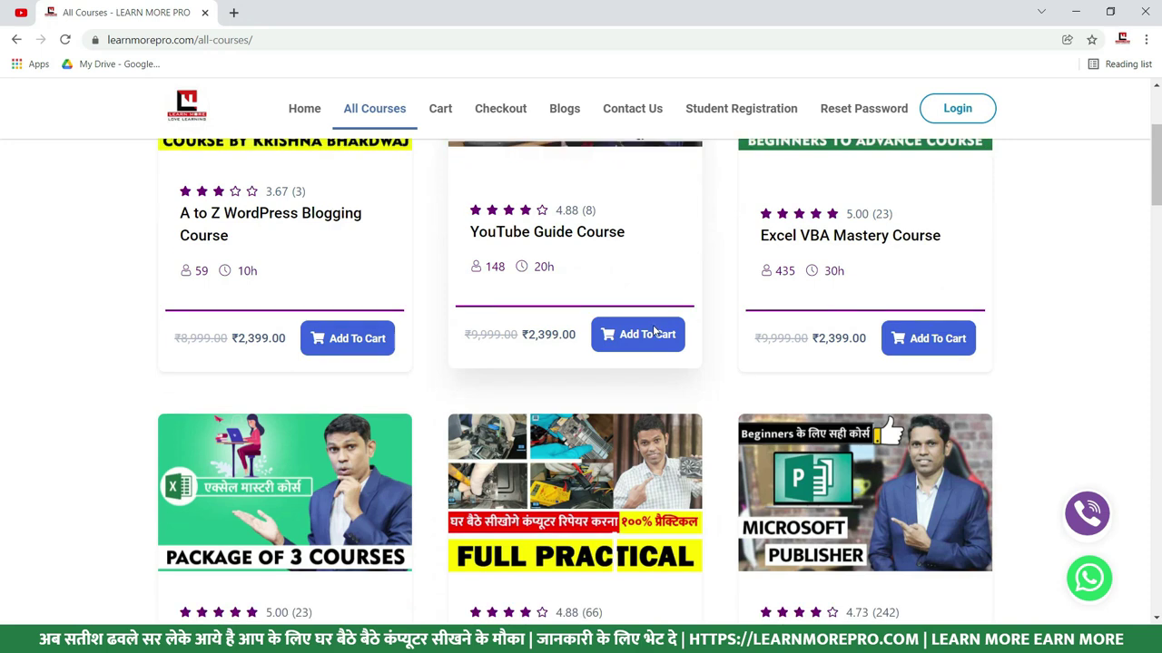
scroll(653, 332, "down", 3)
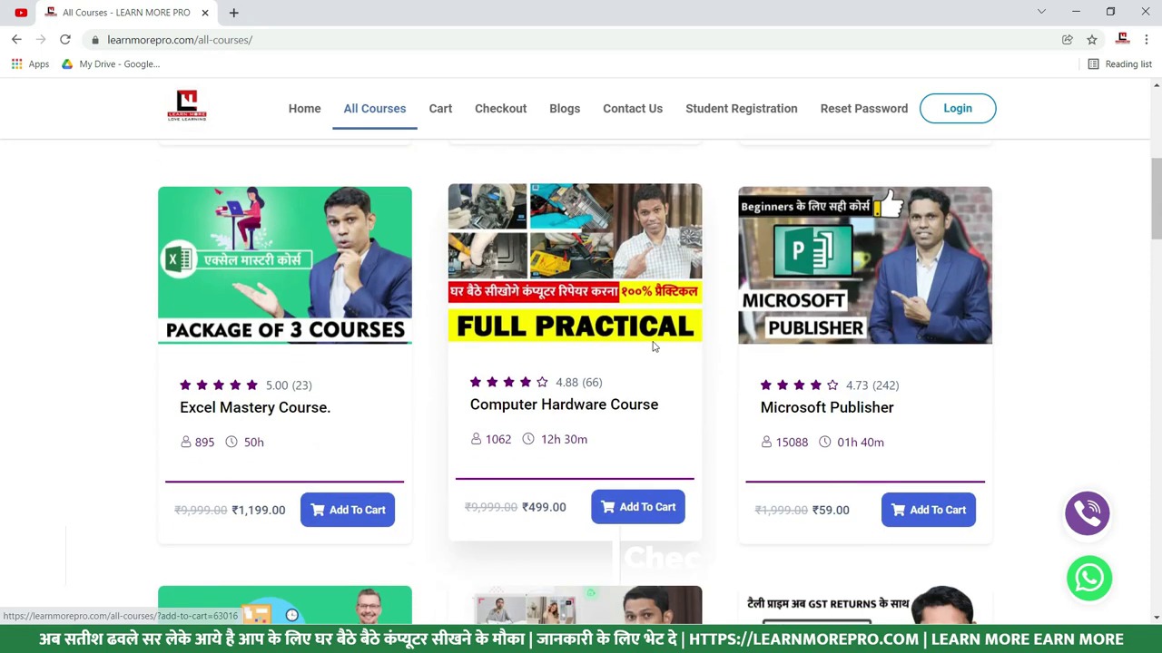
scroll(654, 346, "down", 2)
scroll(653, 346, "down", 2)
scroll(651, 347, "down", 1)
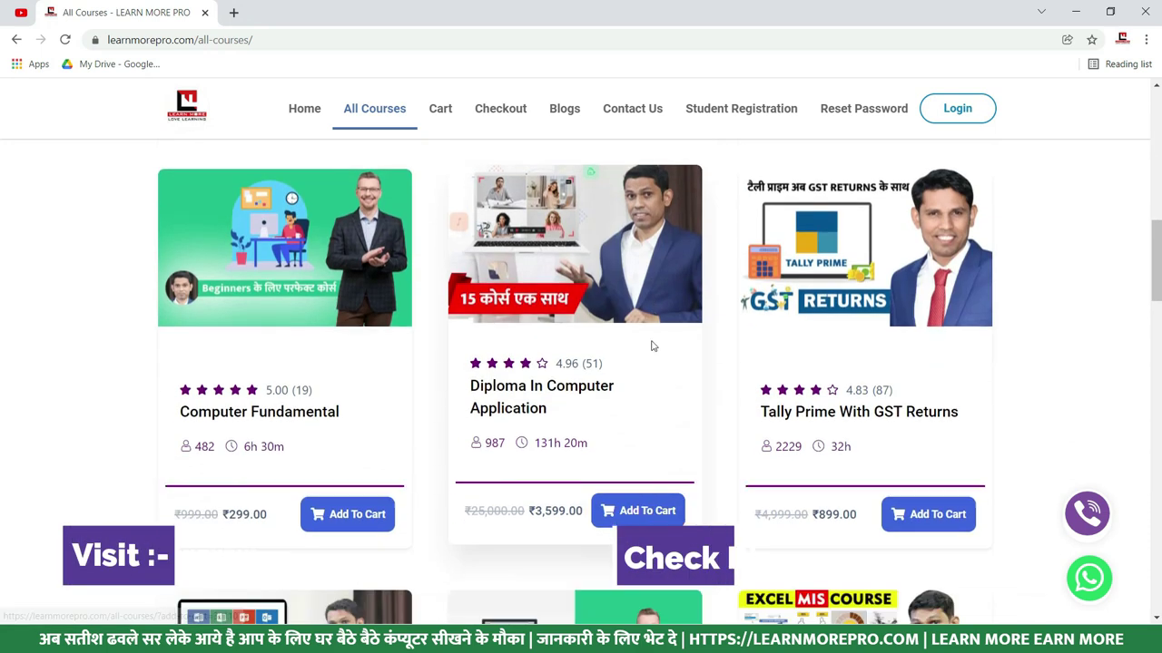
scroll(648, 350, "down", 1)
scroll(646, 354, "down", 2)
scroll(646, 354, "down", 1)
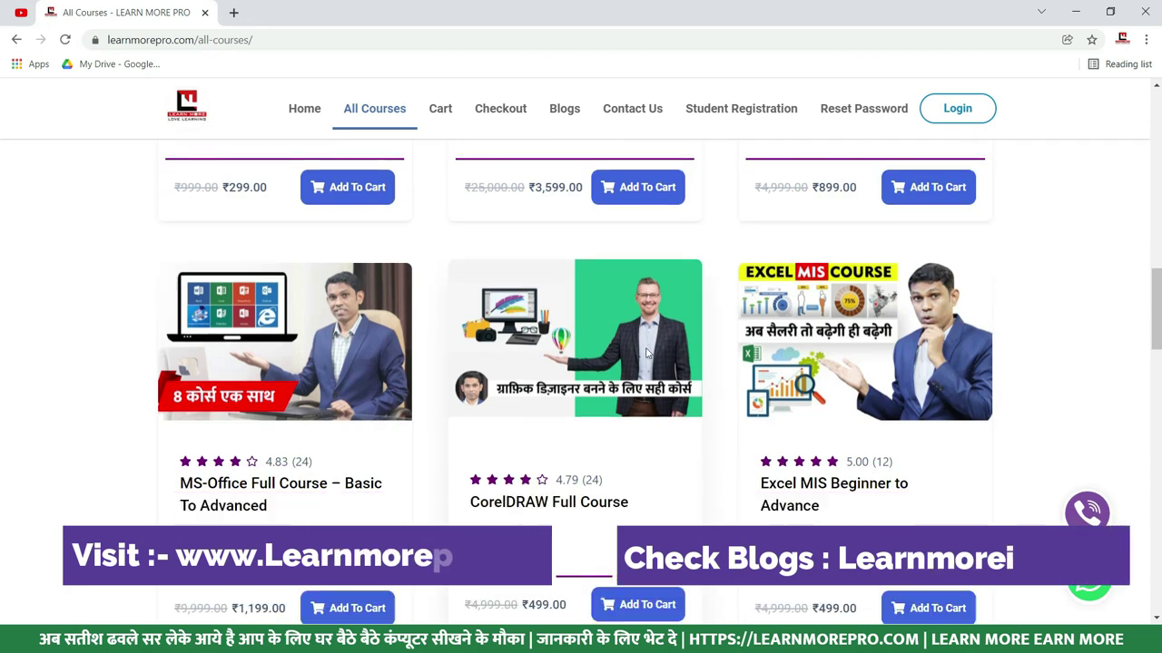
scroll(646, 354, "down", 3)
scroll(646, 354, "down", 2)
scroll(645, 354, "down", 3)
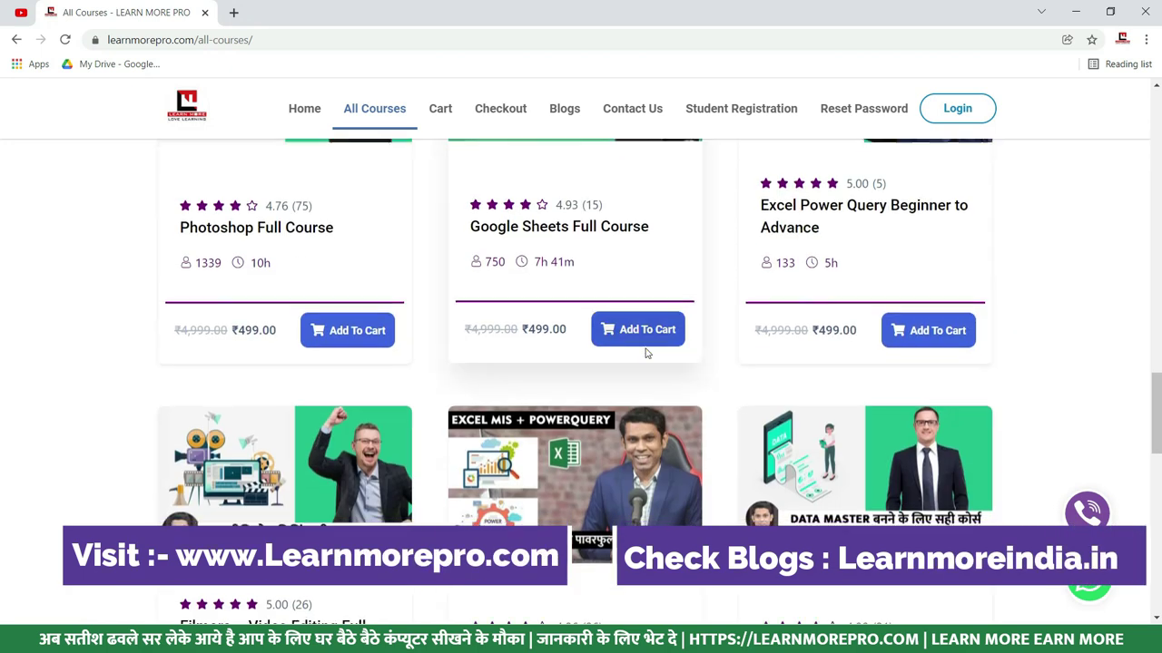
scroll(643, 368, "down", 4)
scroll(640, 377, "down", 1)
scroll(641, 377, "down", 2)
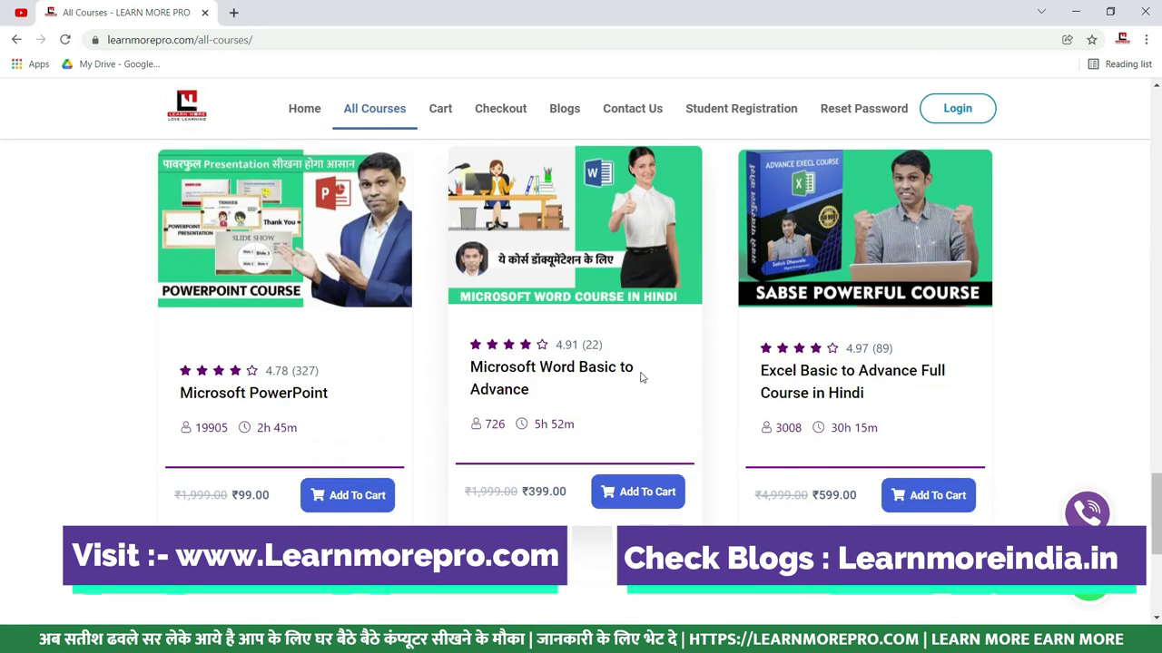